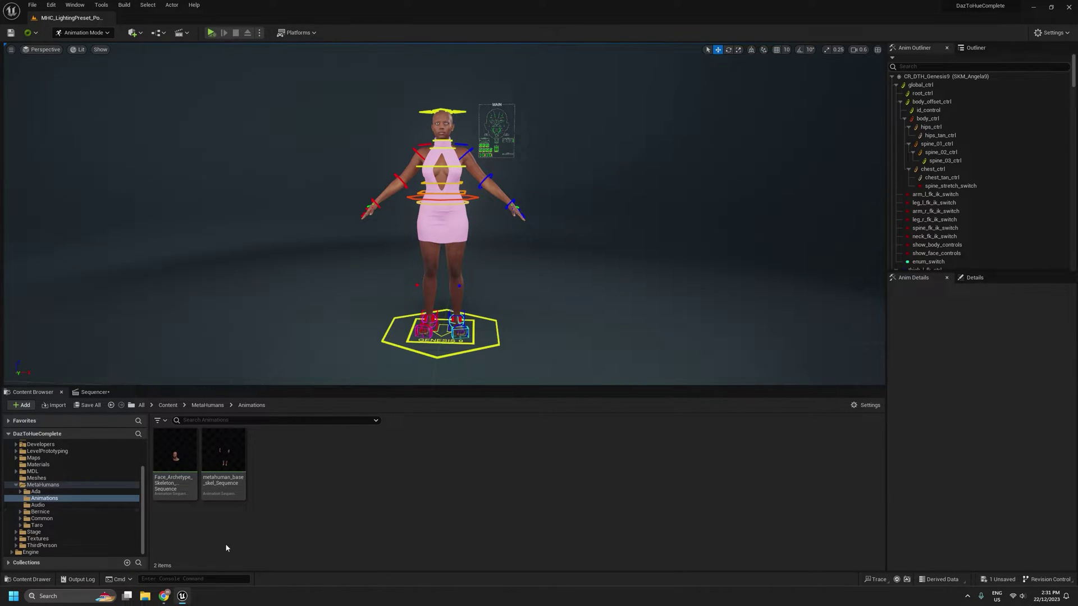
- Switch to the MetaHuman docs and scroll down the facial control curve list
left_click(177, 531)
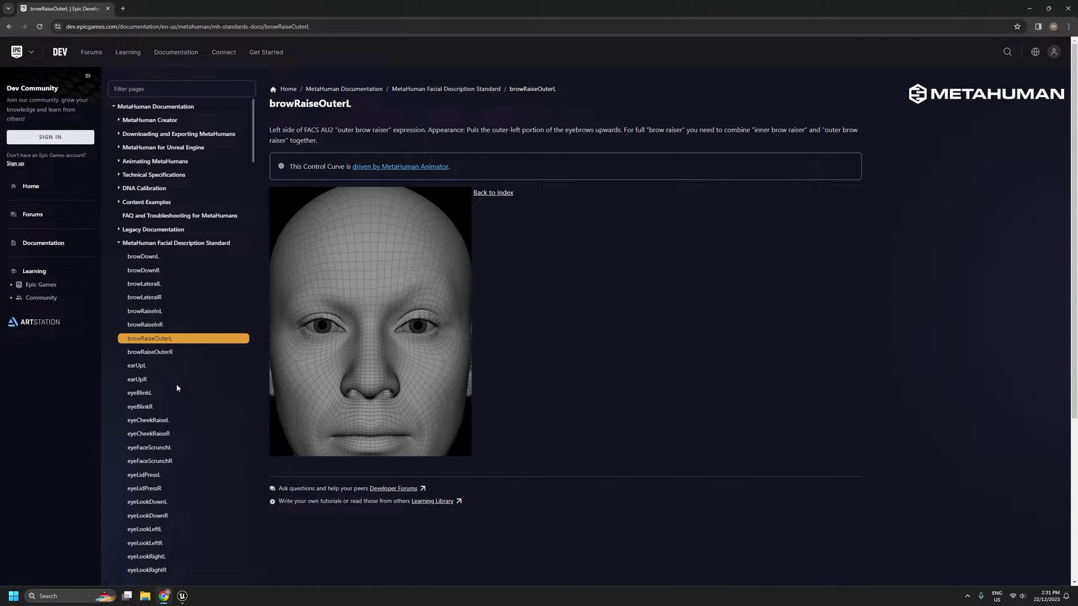
scroll(176, 385, "down", 4)
scroll(176, 387, "down", 17)
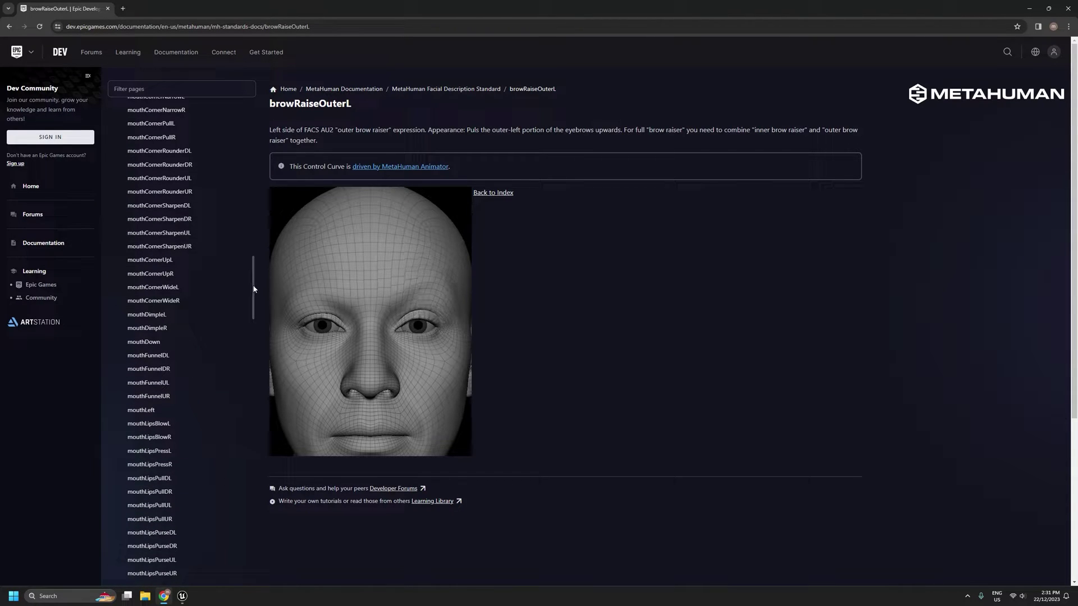
left_click_drag(253, 291, 253, 417)
scroll(167, 433, "down", 3)
scroll(167, 432, "down", 10)
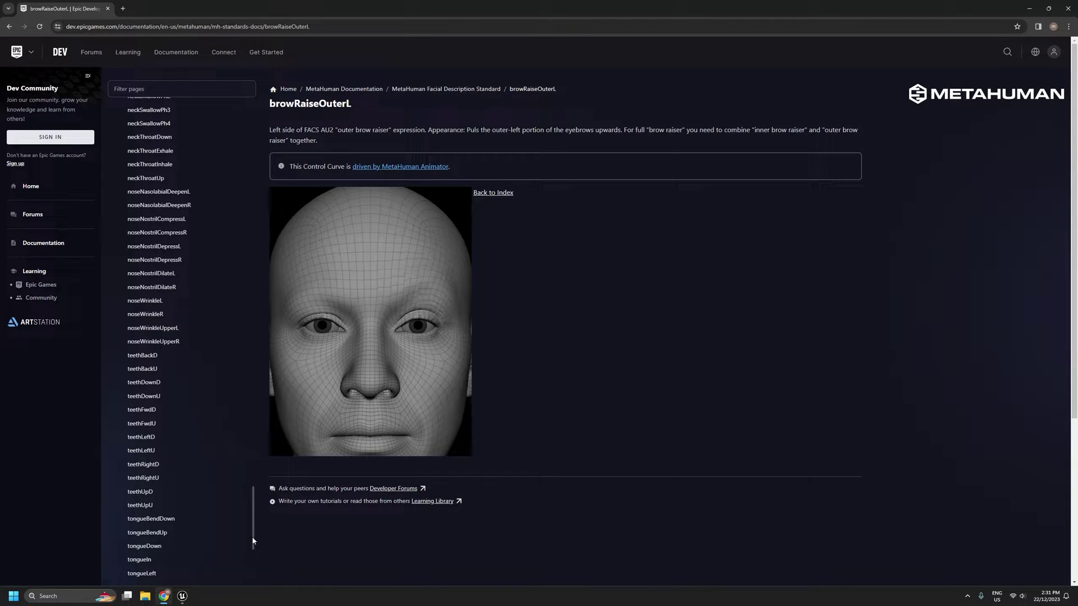
- Drag further through the curve sidebar, then Alt+Tab back to Unreal Engine
left_click_drag(253, 541, 253, 430)
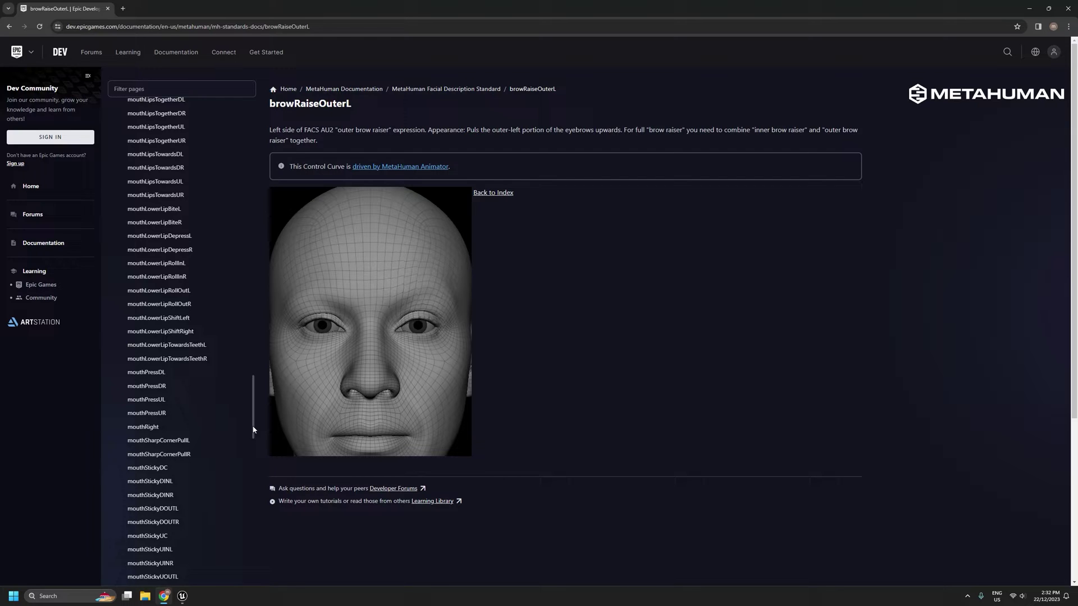
left_click_drag(253, 430, 259, 481)
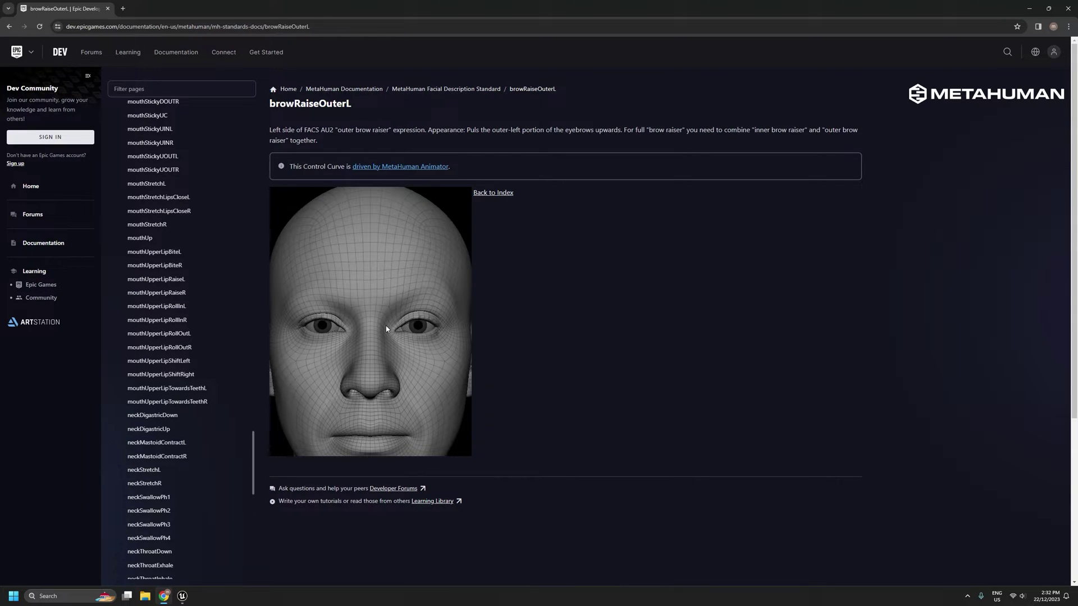
left_click_drag(251, 444, 255, 470)
key("alt+Tab")
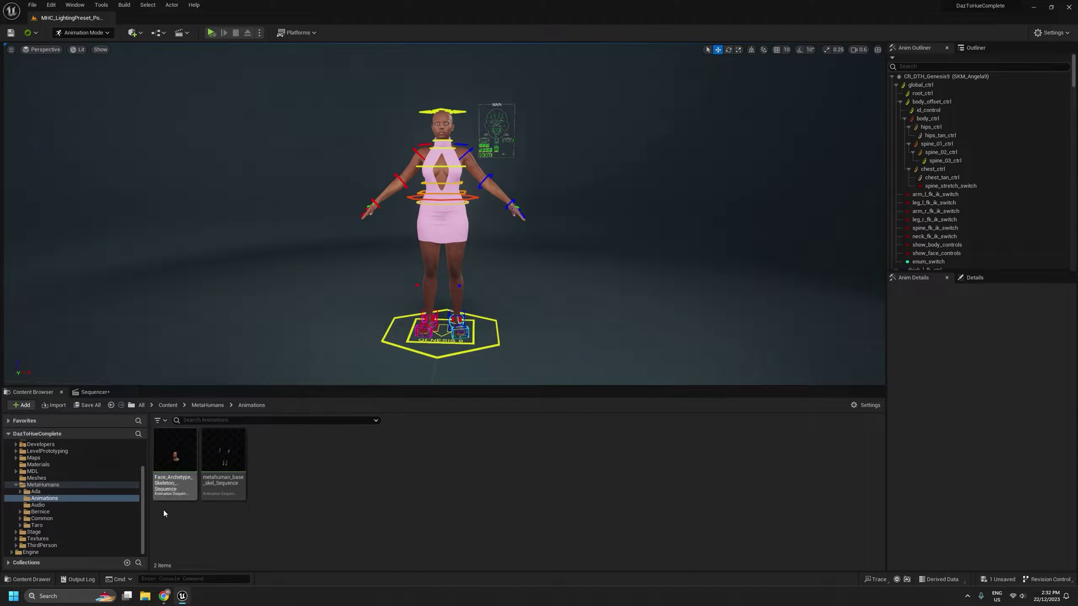
mouse_move(230, 453)
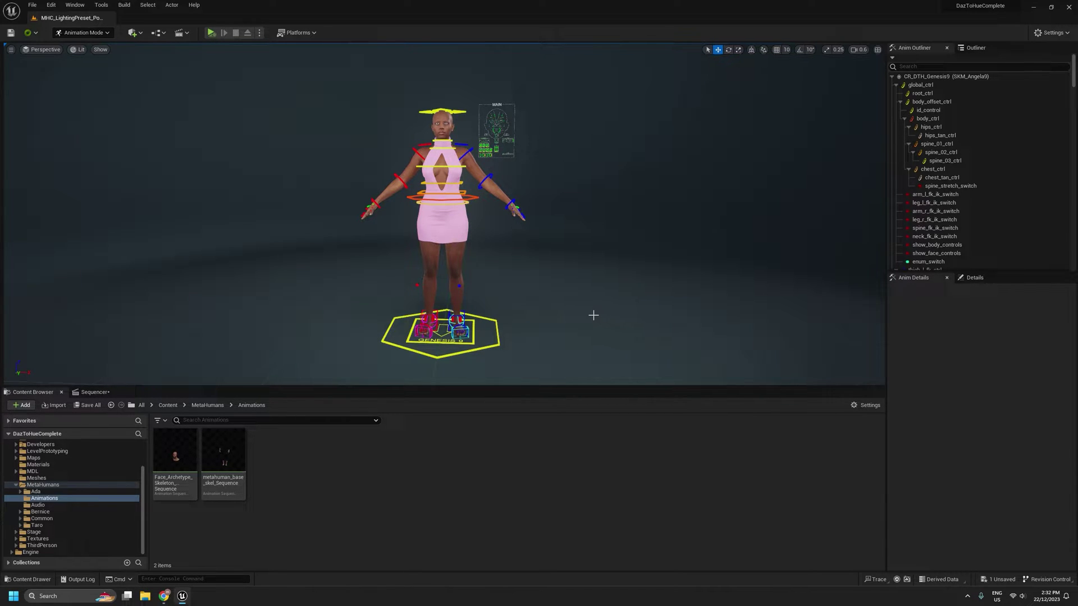
right_click_drag(593, 315, 606, 317)
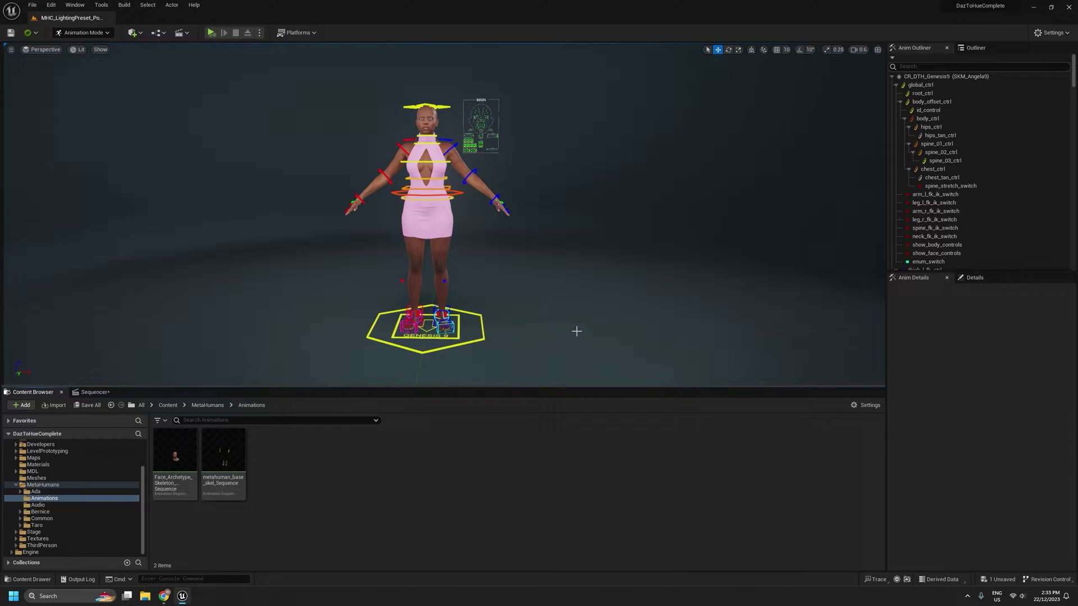
- Select the character, show its Sequencer tracks, select the CR_DTH_Genesis9 track, and zoom in
left_click(443, 244)
left_click(94, 391)
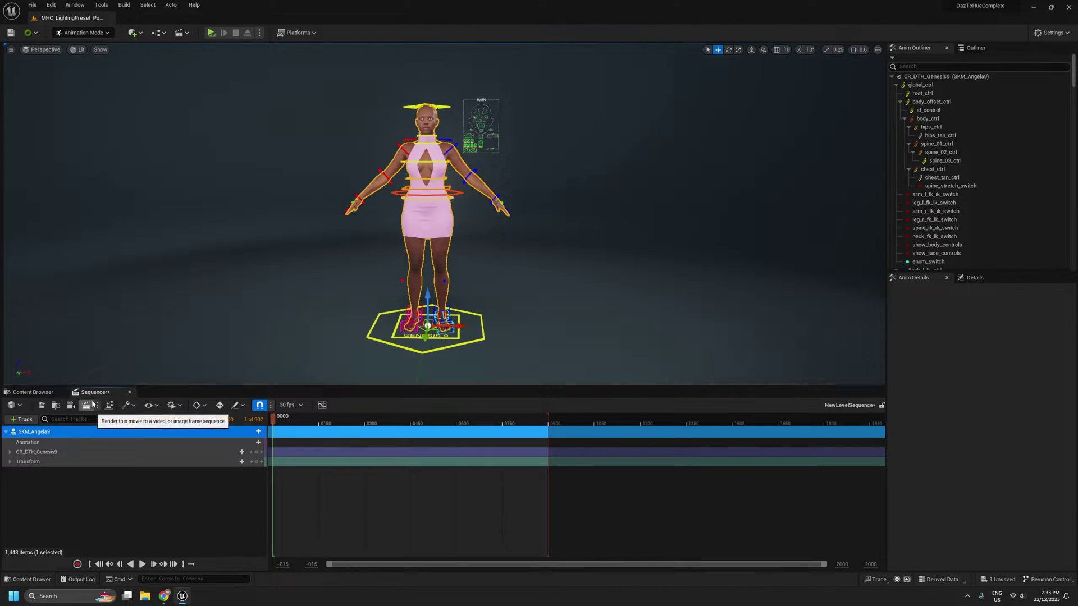
left_click(40, 452)
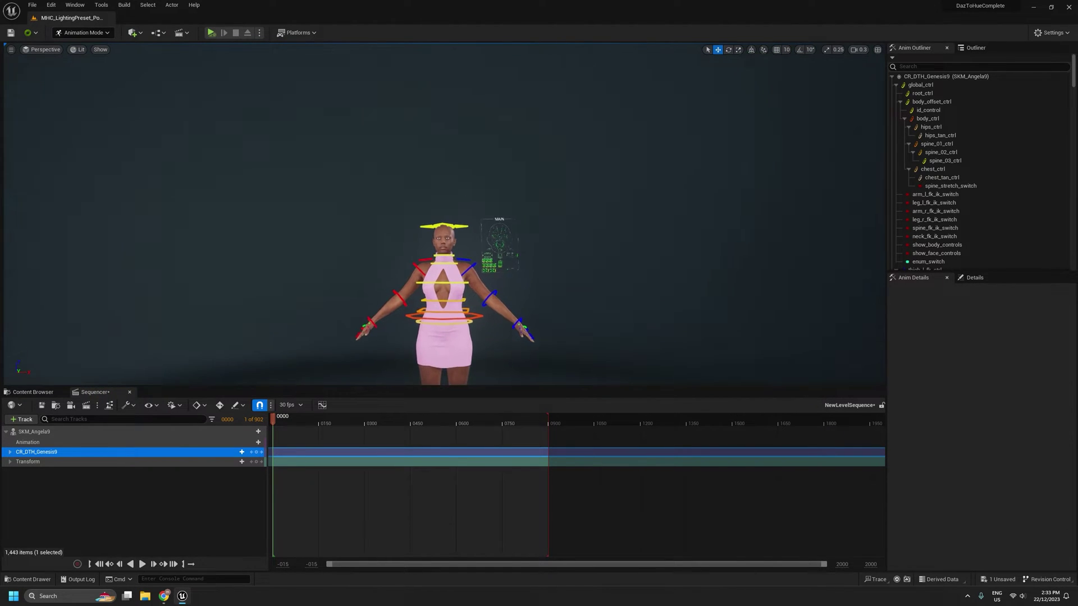
scroll(479, 158, "up", 5)
scroll(478, 158, "up", 6)
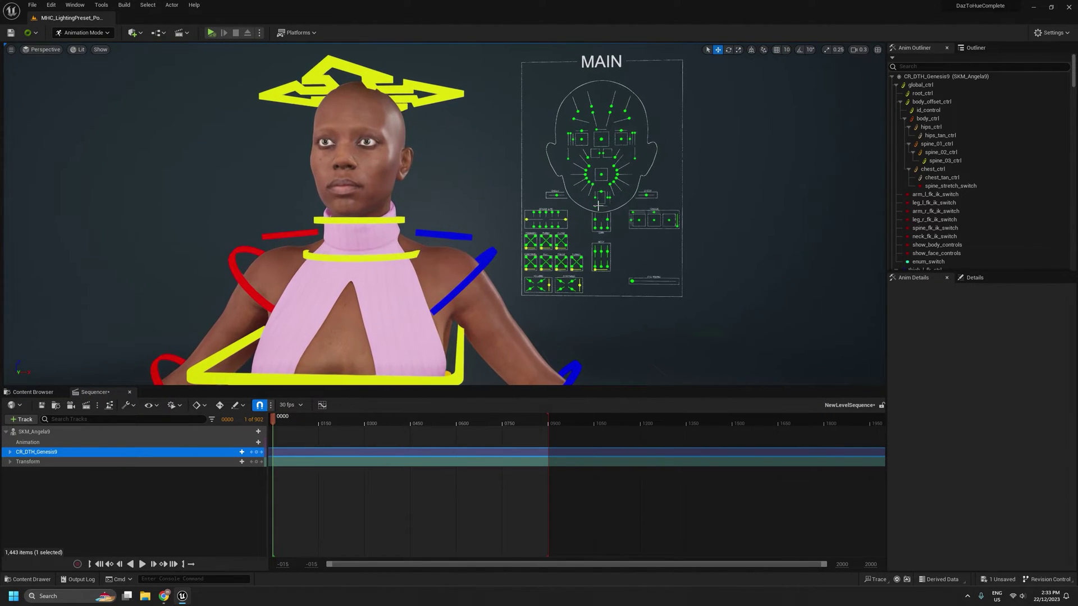
- Pull mouth_move_ctrl to reshape the mouth, undo it back to zero, and reshow the Animations folder
mouse_move(601, 175)
left_mouse_down()
mouse_move(616, 183)
mouse_move(611, 174)
left_mouse_up()
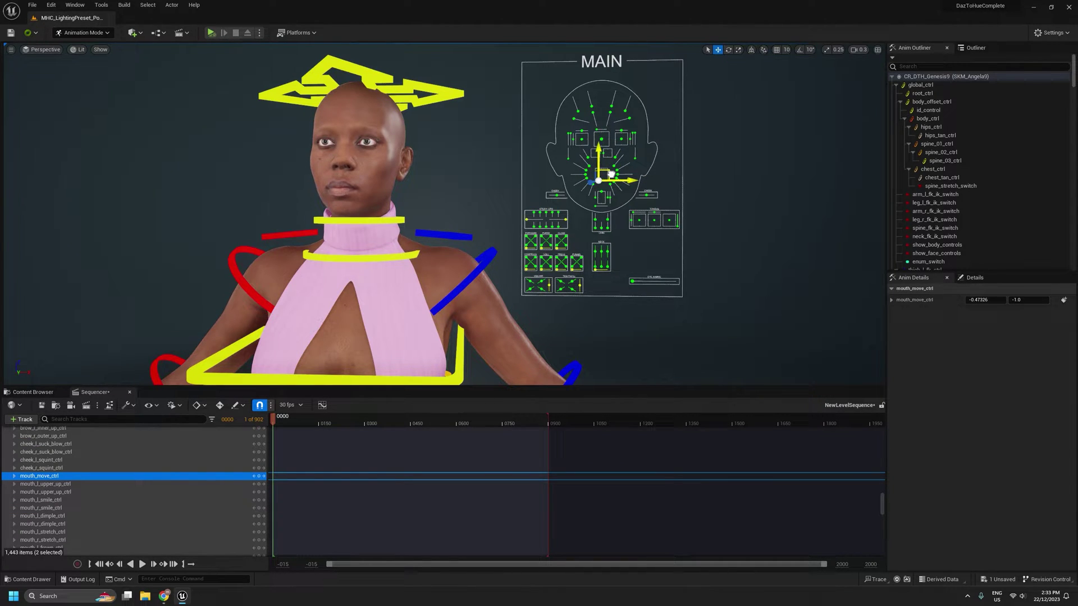
key("ctrl+z")
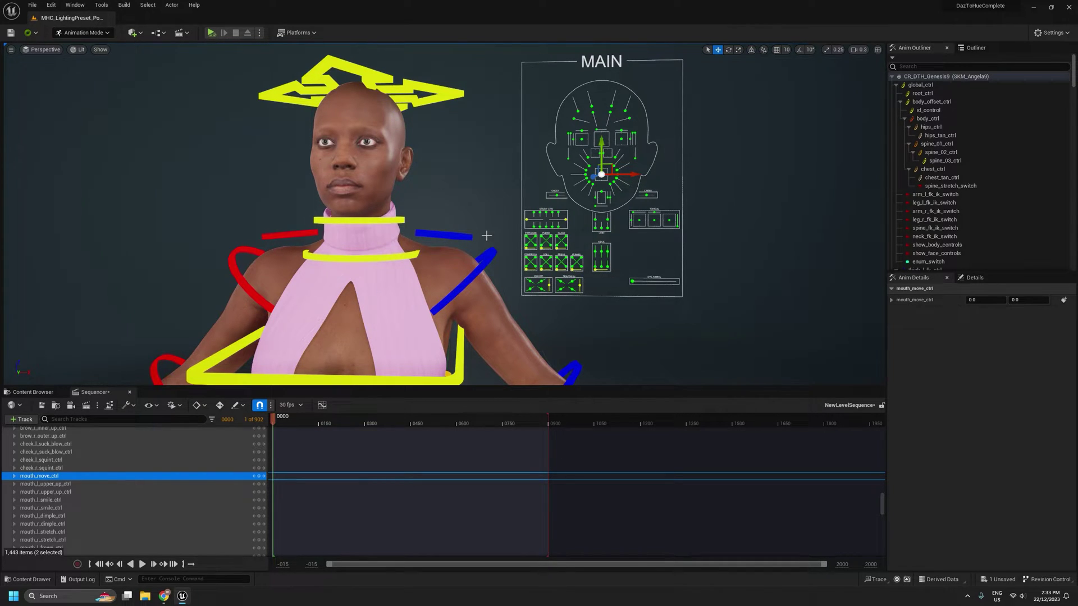
middle_click_drag(487, 234, 463, 252)
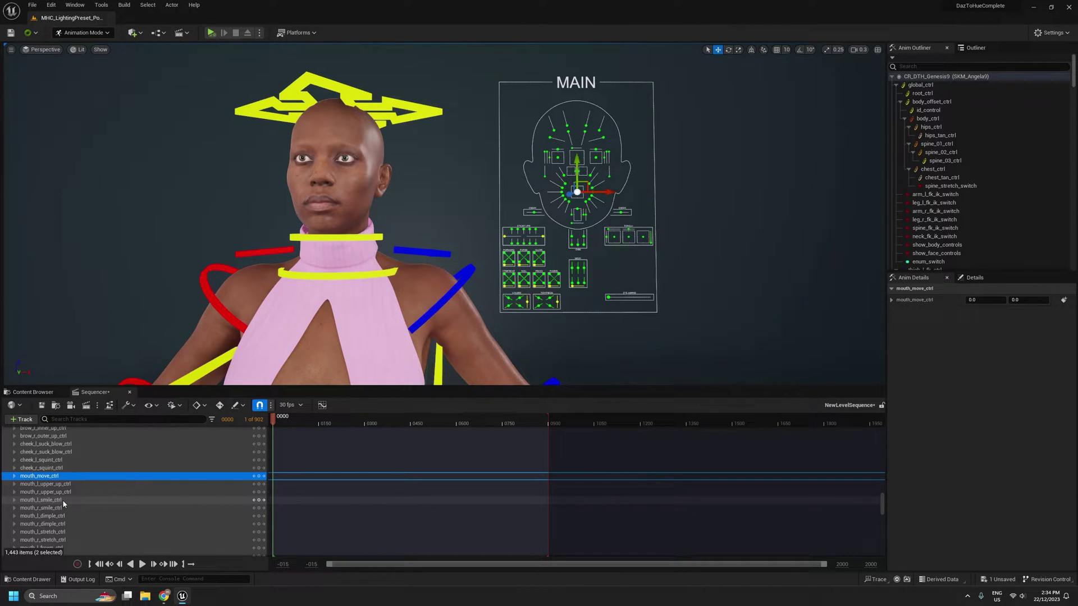
key("ctrl+space")
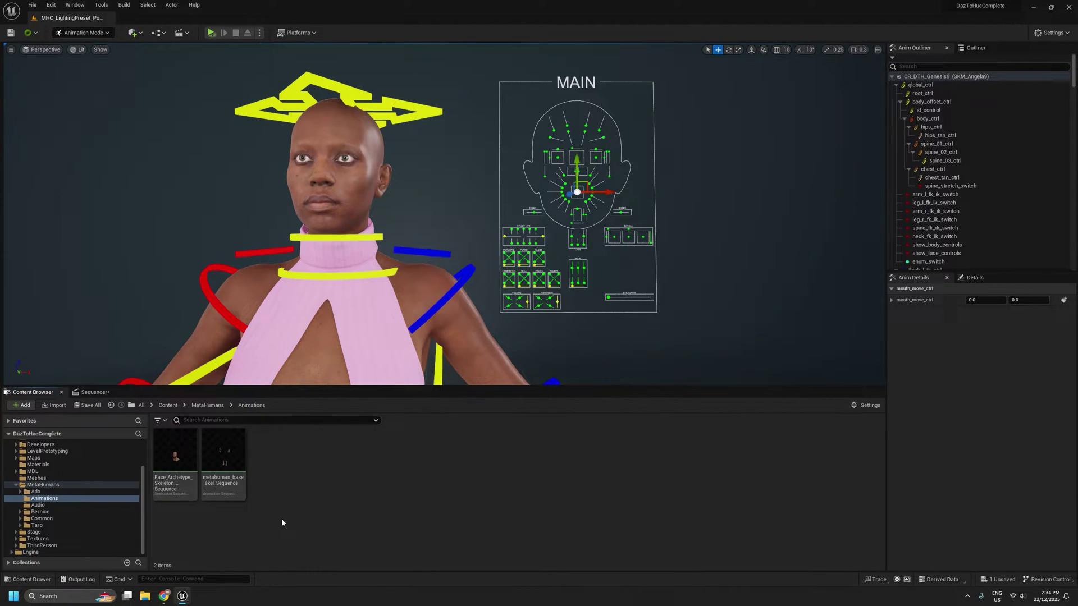
left_click(224, 459)
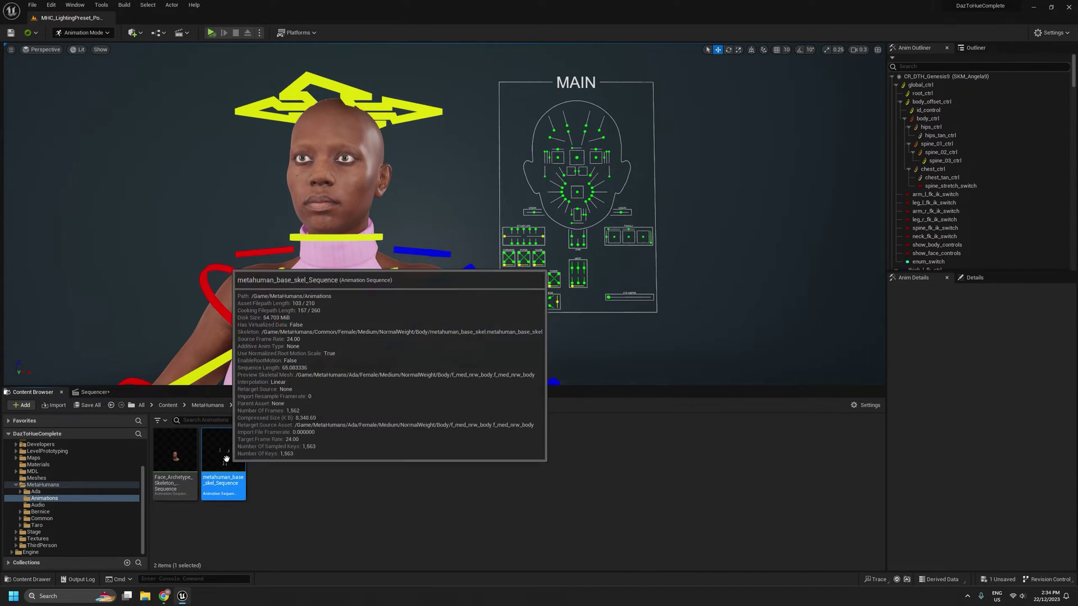
double_click(177, 484)
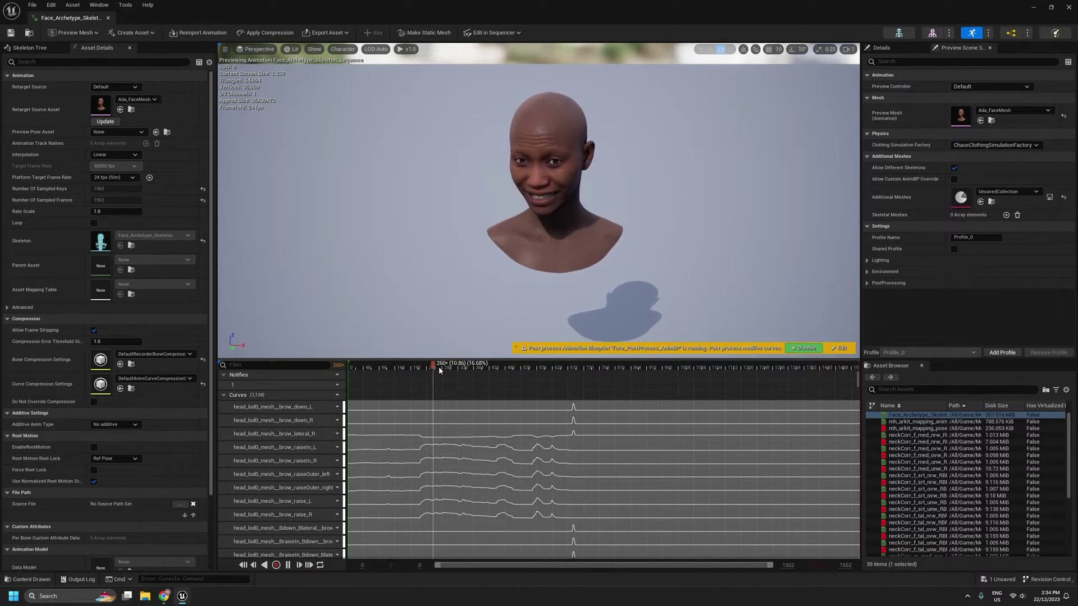
left_click_drag(444, 365, 498, 368)
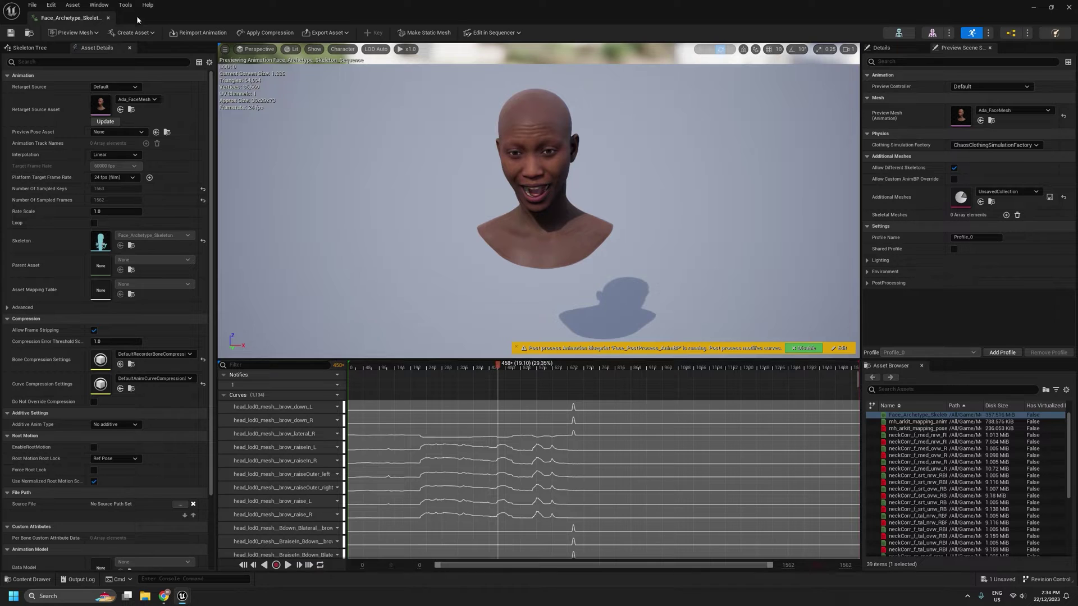
left_click(108, 18)
left_click(223, 457)
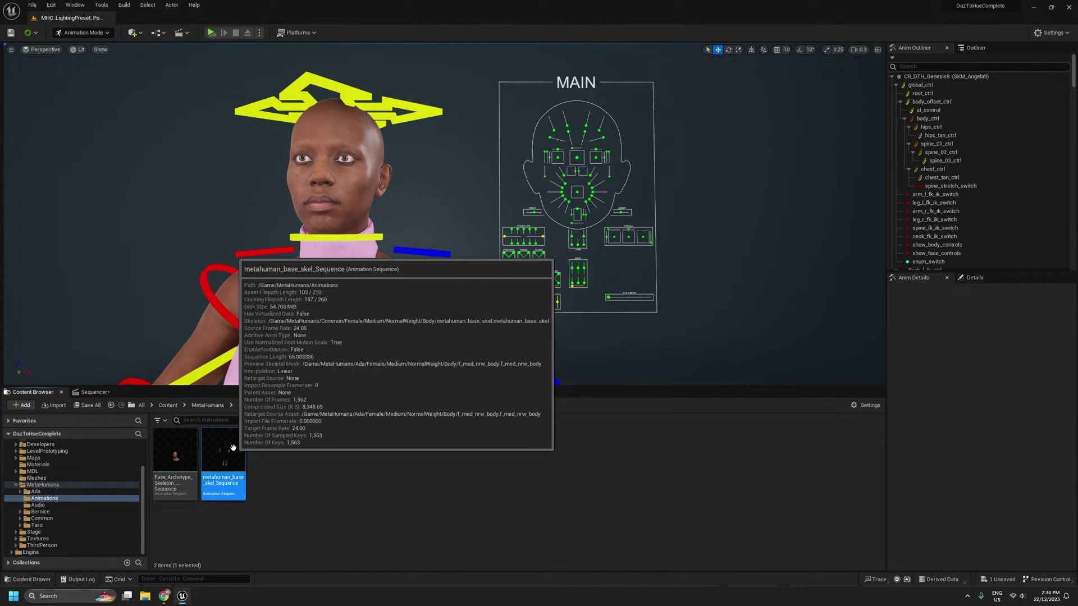
double_click(225, 461)
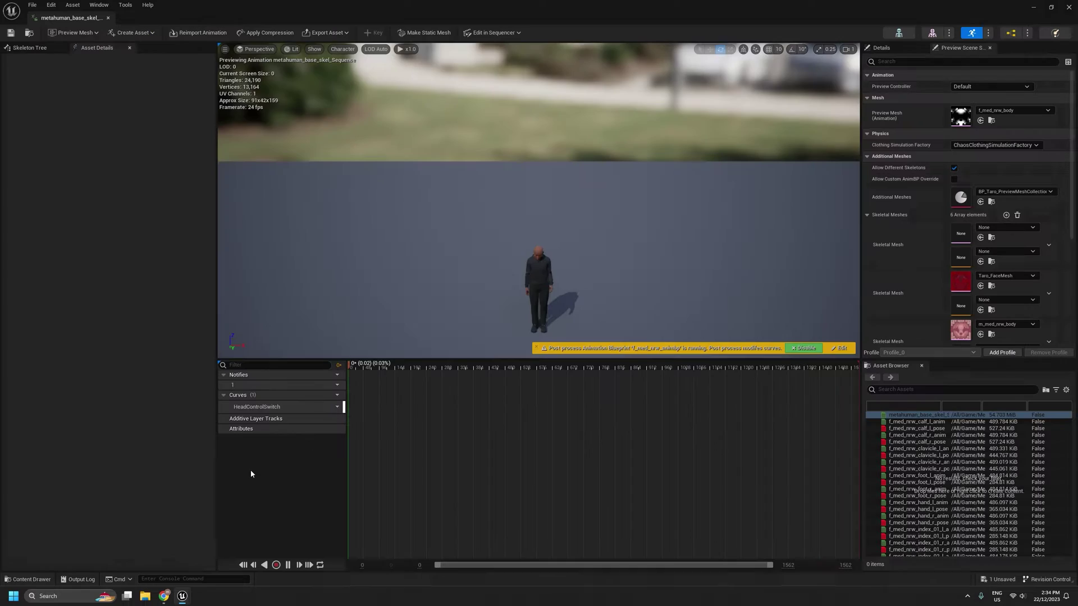
left_click_drag(417, 367, 442, 370)
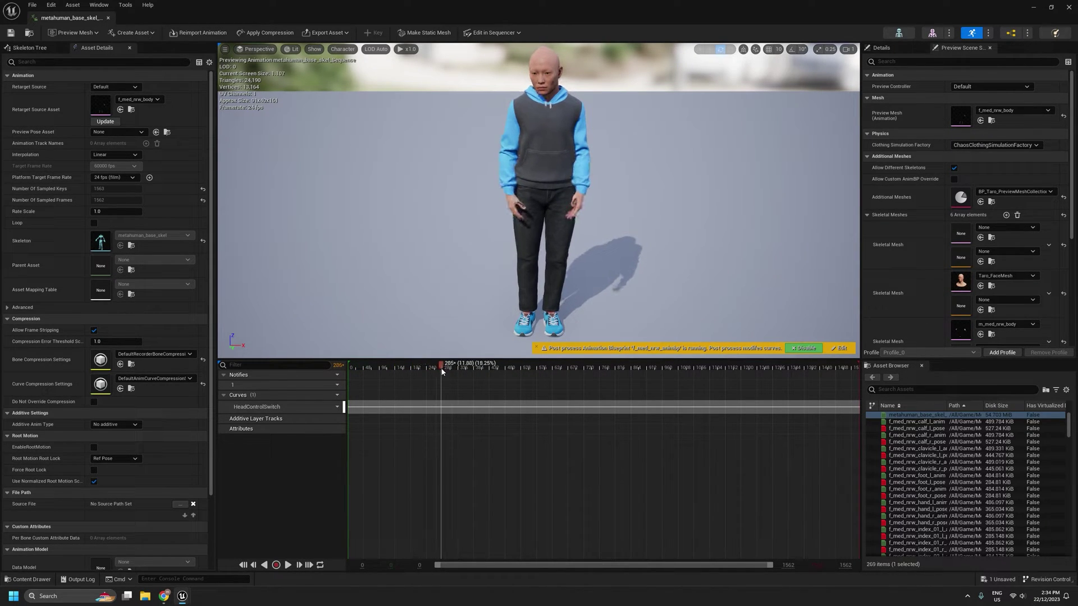
left_click(108, 18)
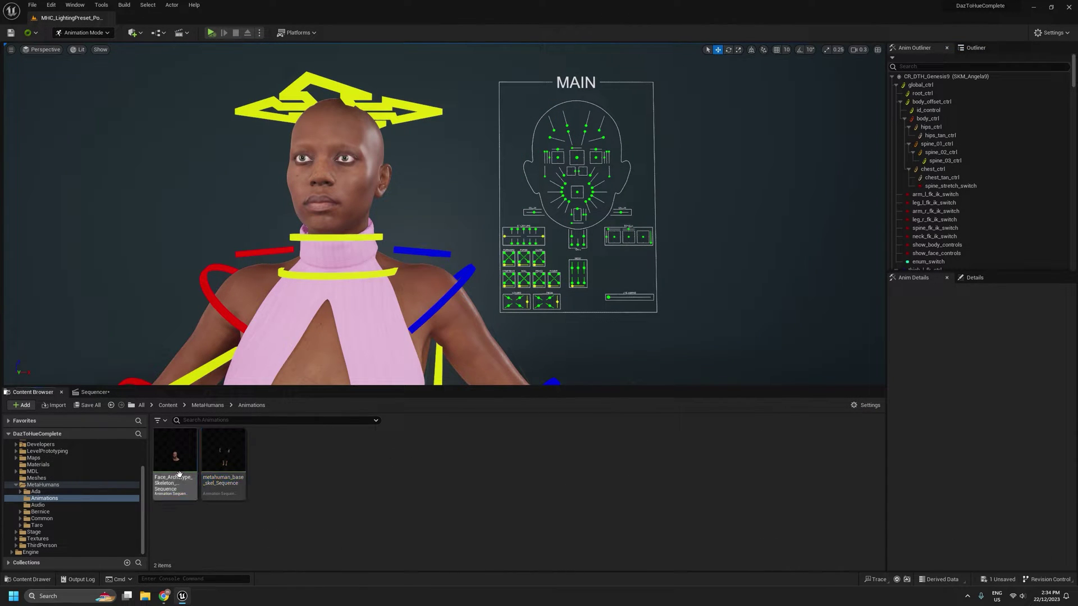
mouse_move(178, 497)
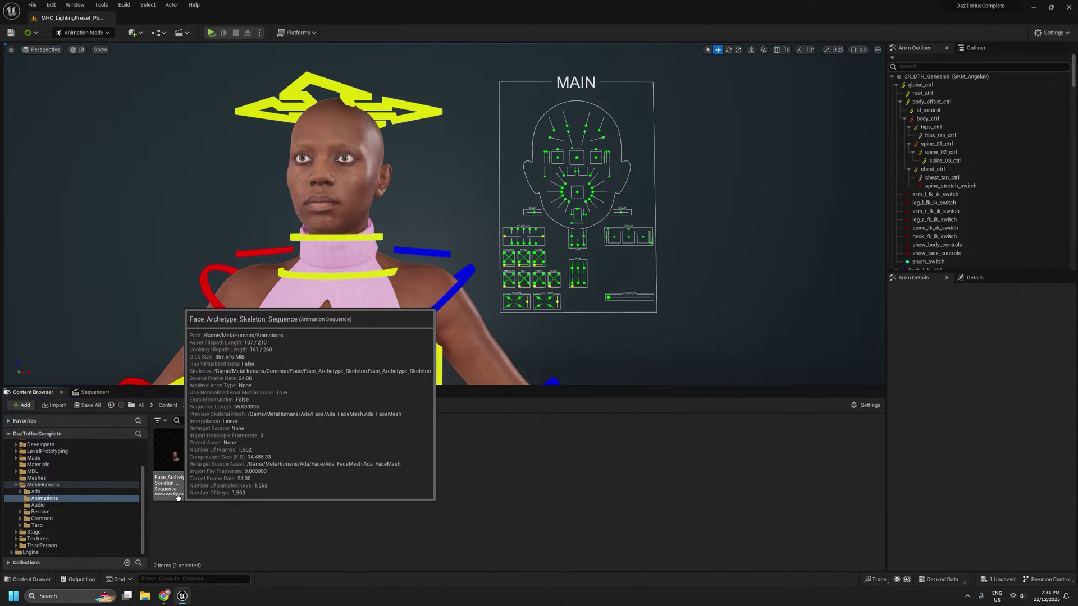
left_click(176, 473)
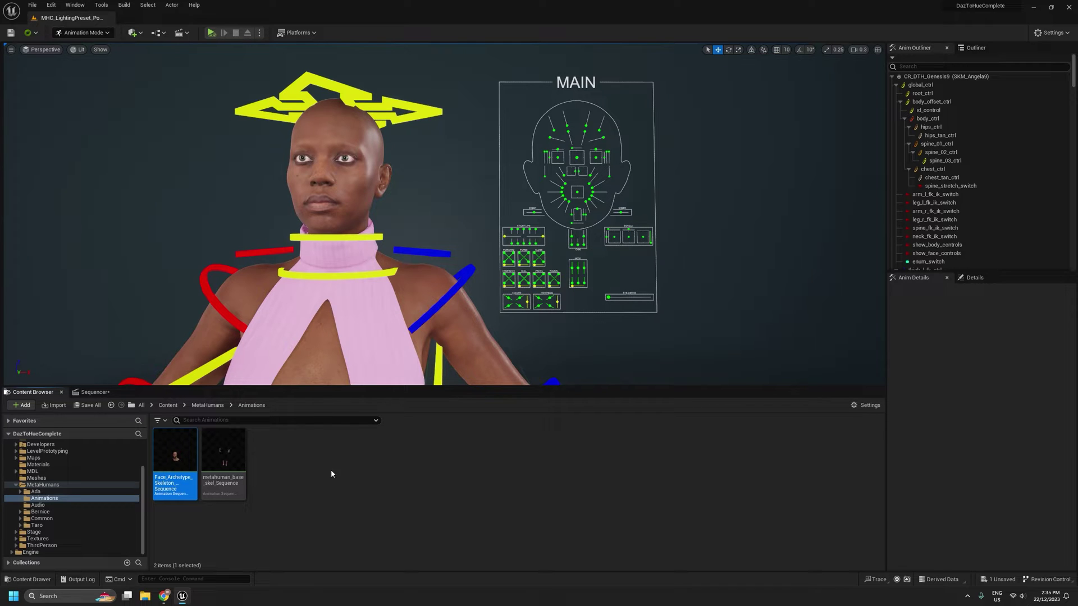
left_click(230, 457)
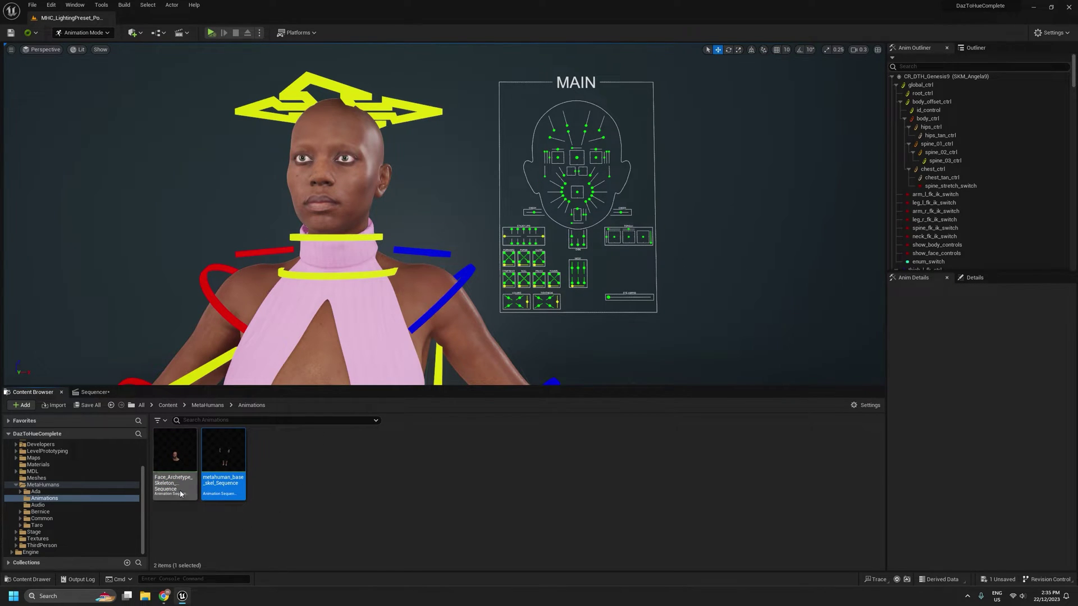
double_click(175, 455)
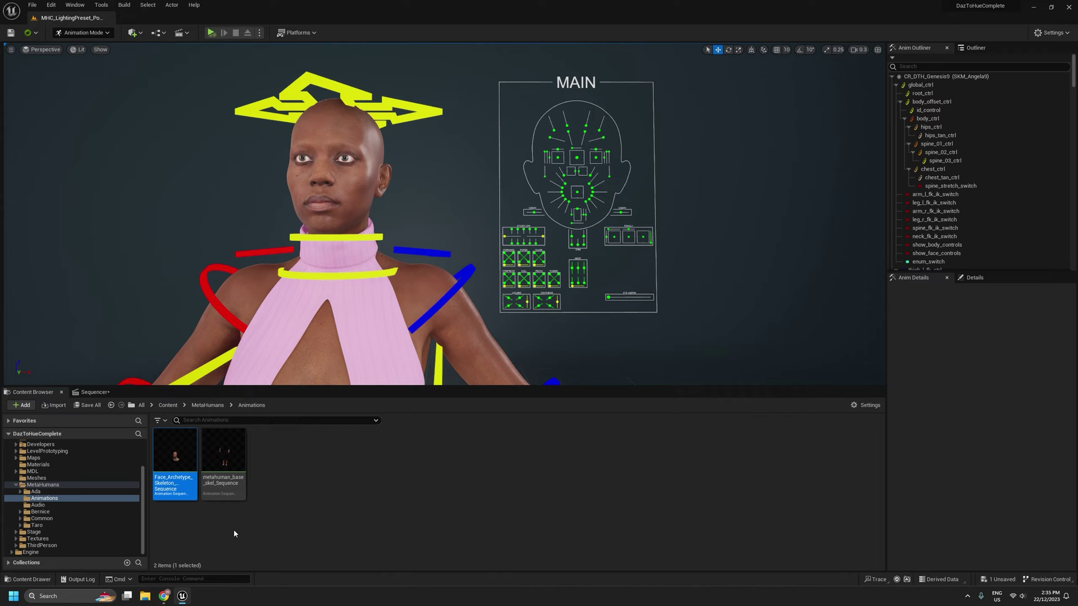
mouse_move(224, 461)
left_click(436, 286)
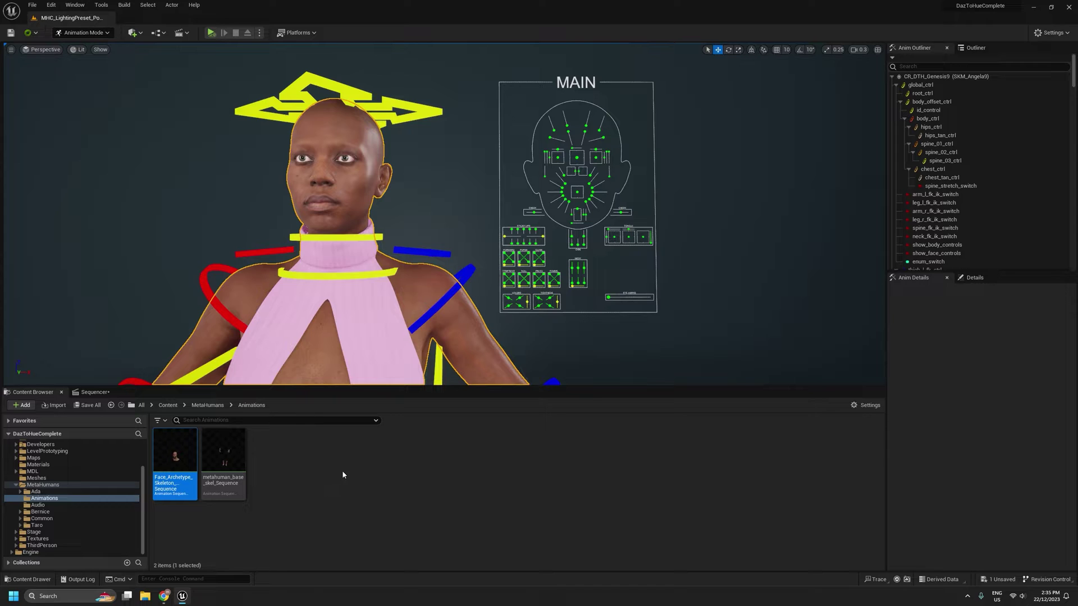
left_click(225, 461)
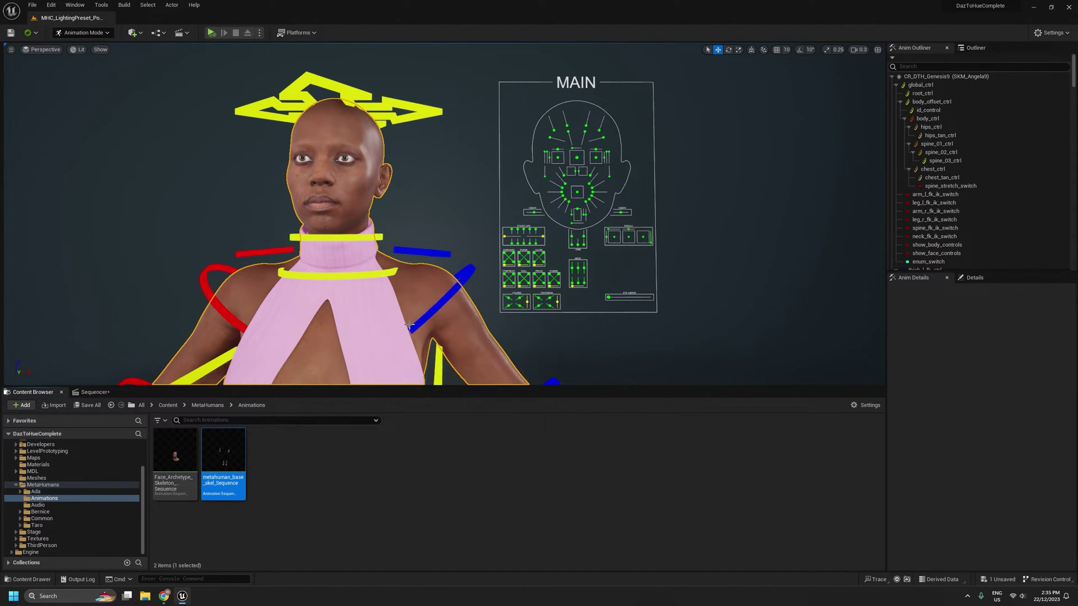
- Start Duplicate and Retarget on metahuman_base_skel_Sequence using the IKT_MetaToG9 retargeter
mouse_move(183, 452)
mouse_move(218, 464)
right_click(231, 455)
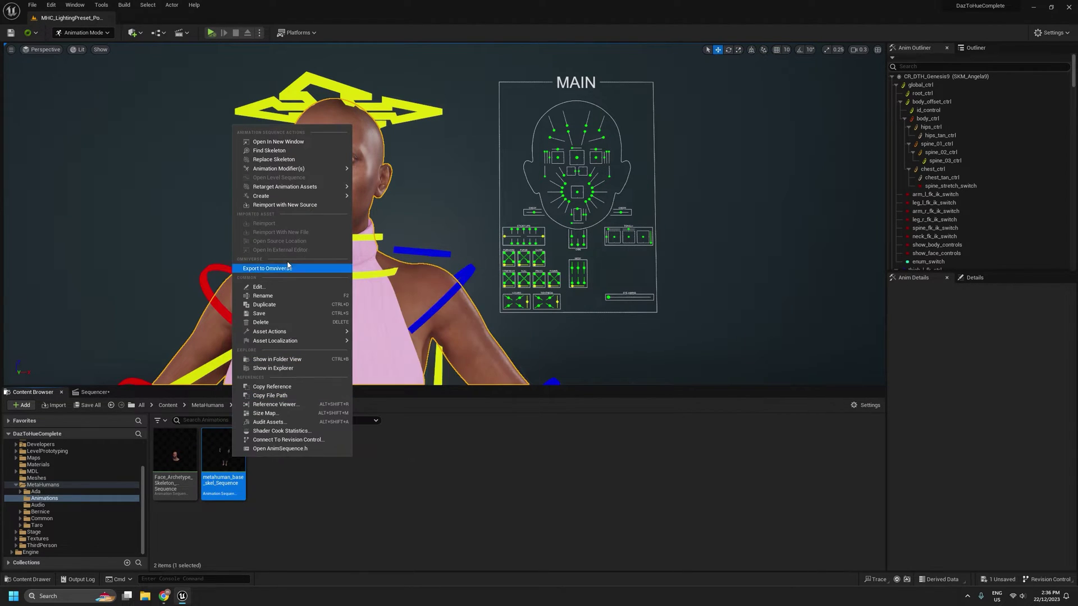
mouse_move(285, 198)
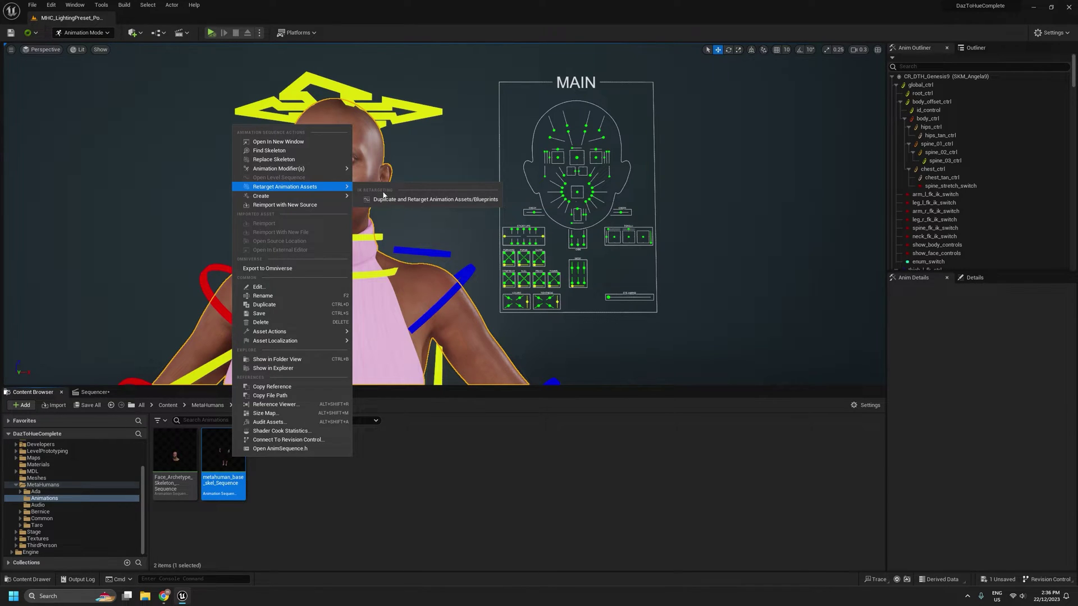
left_click(425, 201)
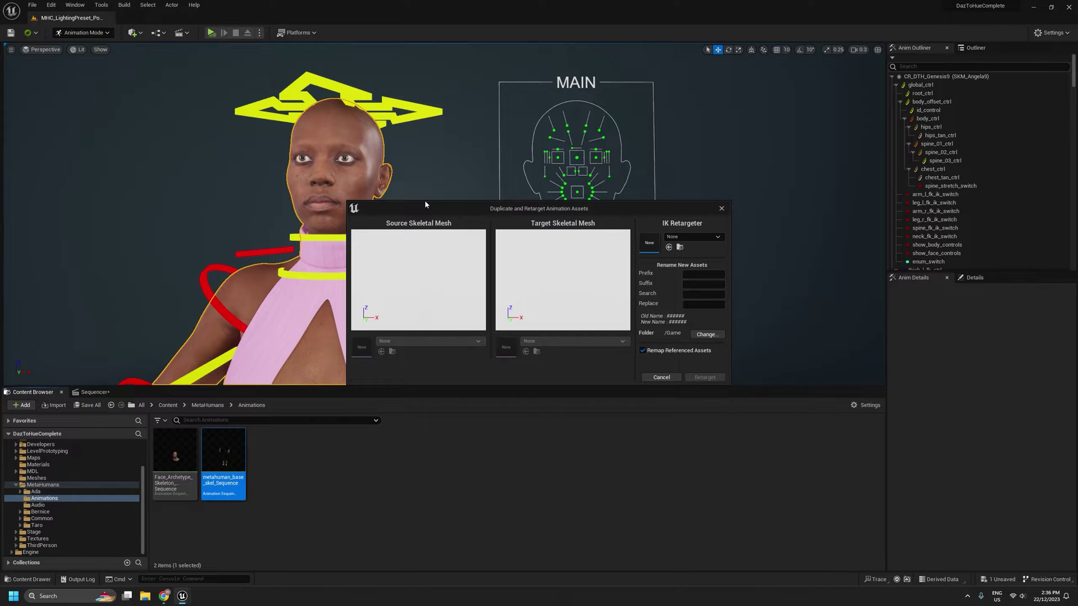
left_click(680, 237)
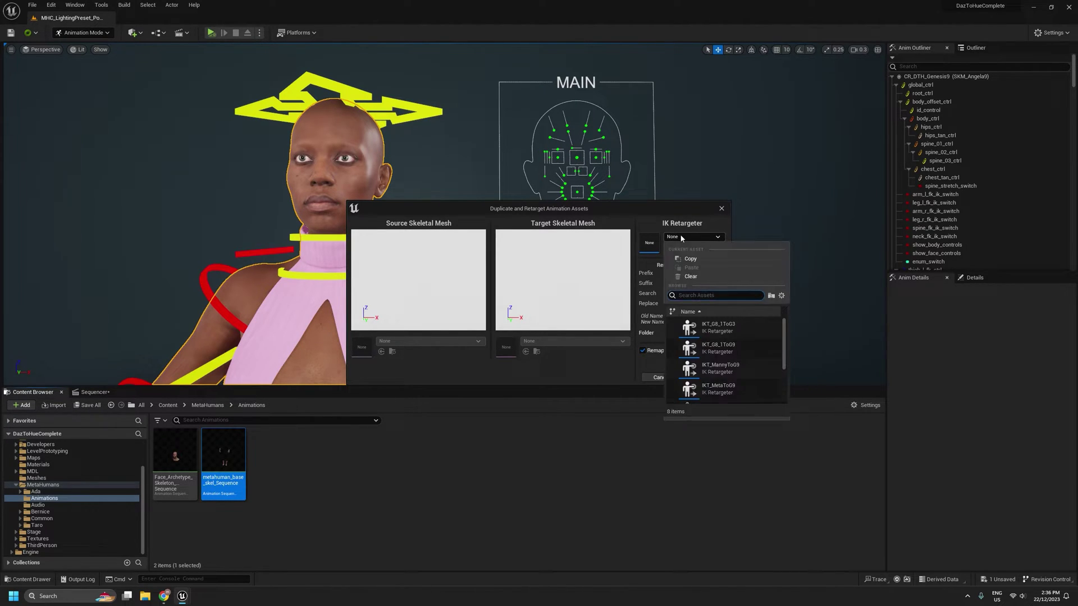
left_click(720, 392)
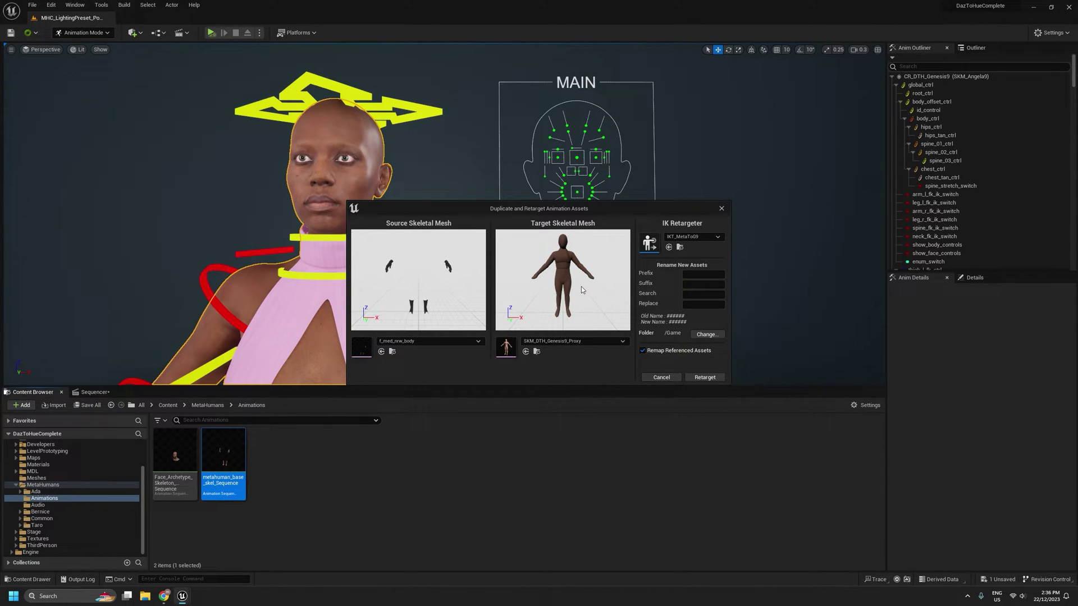
- Set suffix _G9 and destination Characters/Angela9/Animations, then run the retarget
left_click(696, 284)
left_click(707, 335)
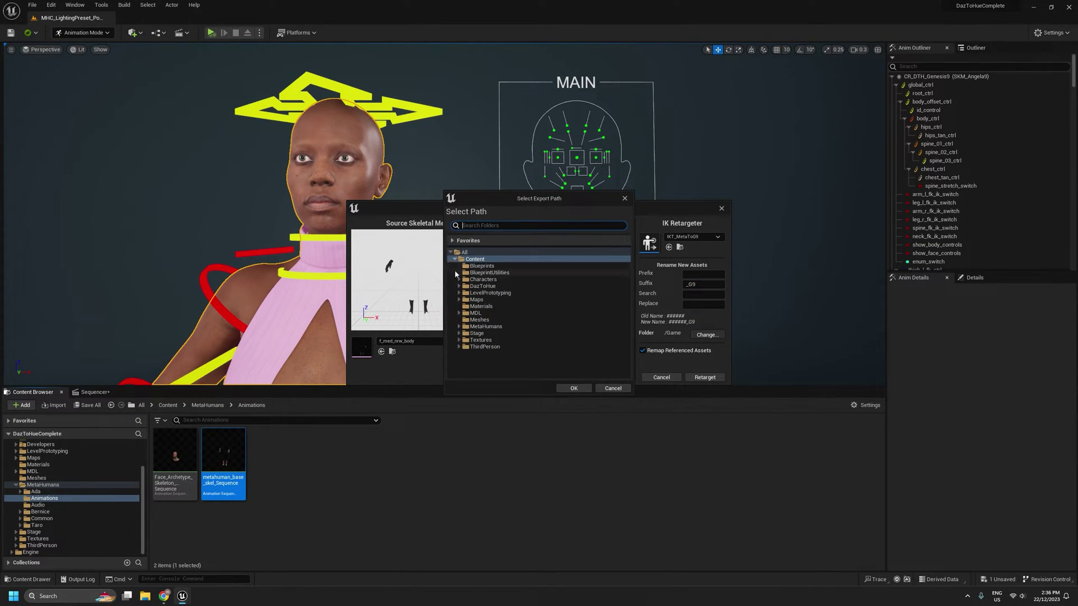
left_click(459, 279)
left_click(463, 287)
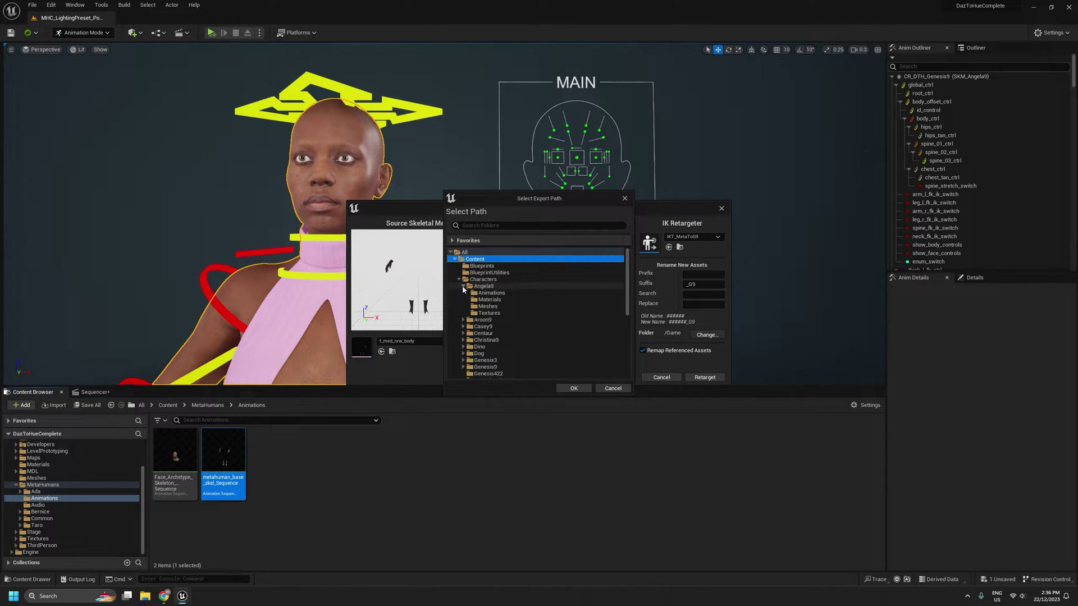
left_click(491, 293)
left_click(576, 389)
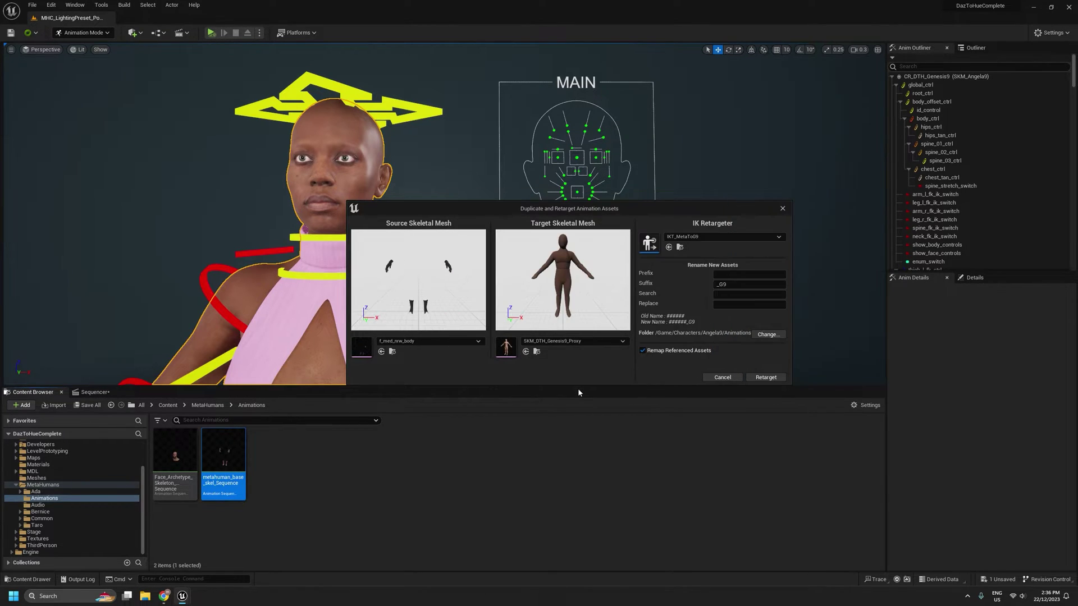
left_click(766, 378)
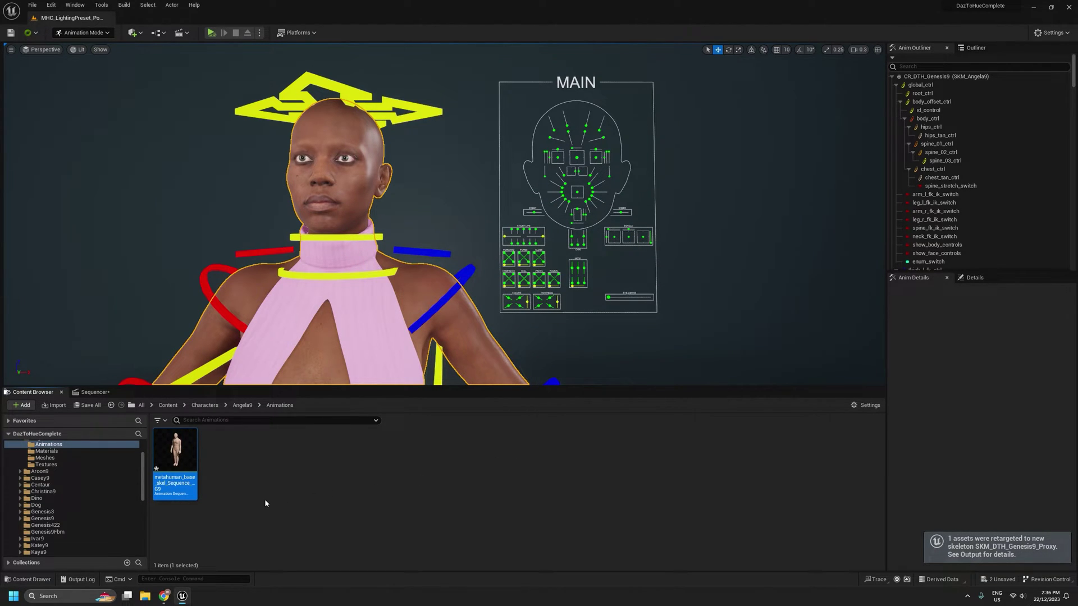
double_click(174, 454)
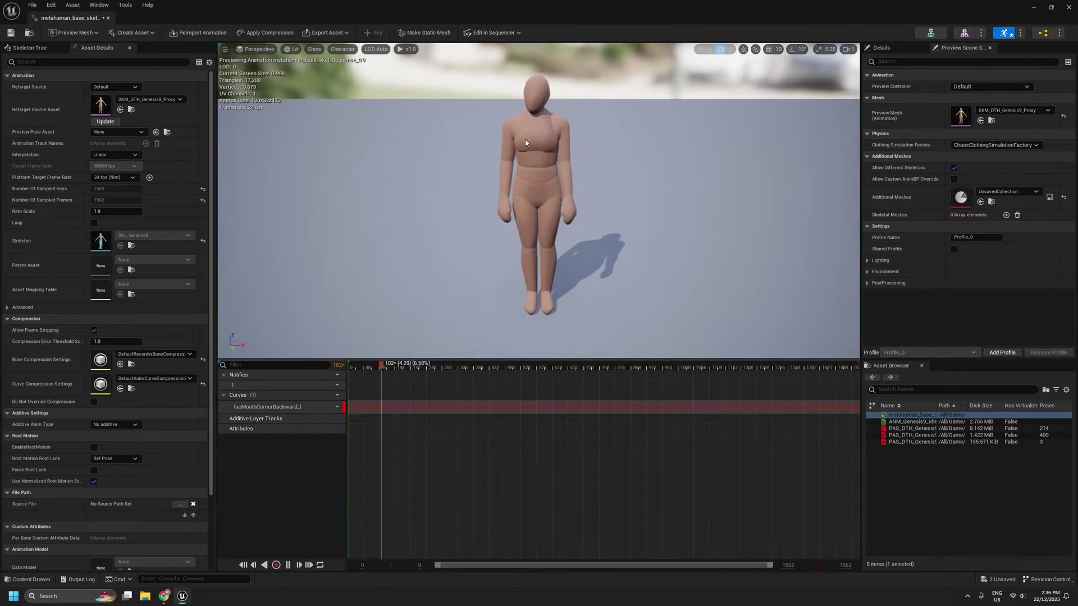
left_click(342, 49)
mouse_move(370, 110)
mouse_move(360, 91)
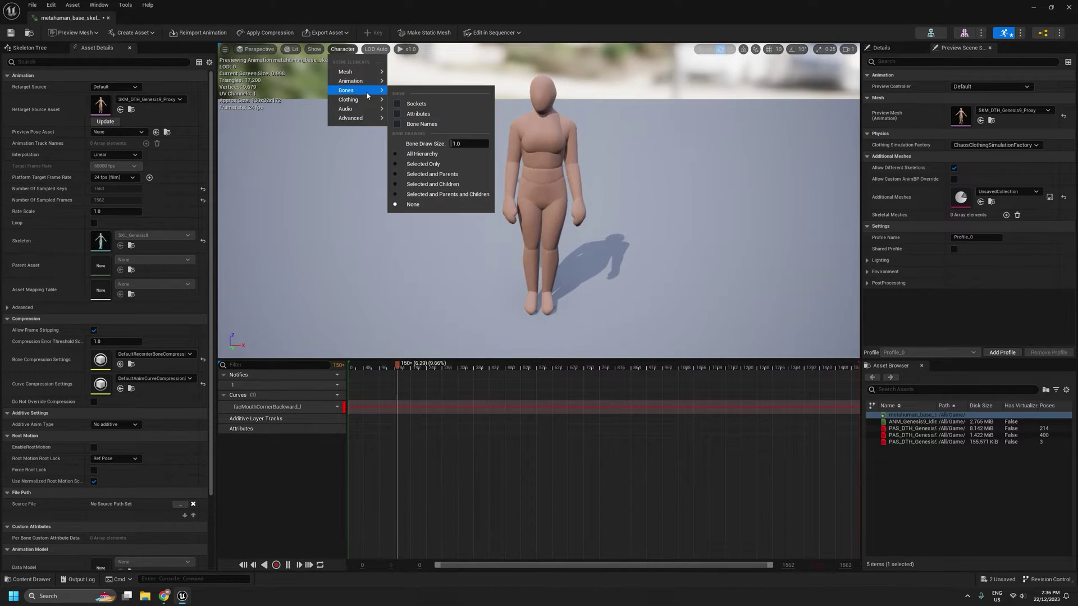
left_click(432, 153)
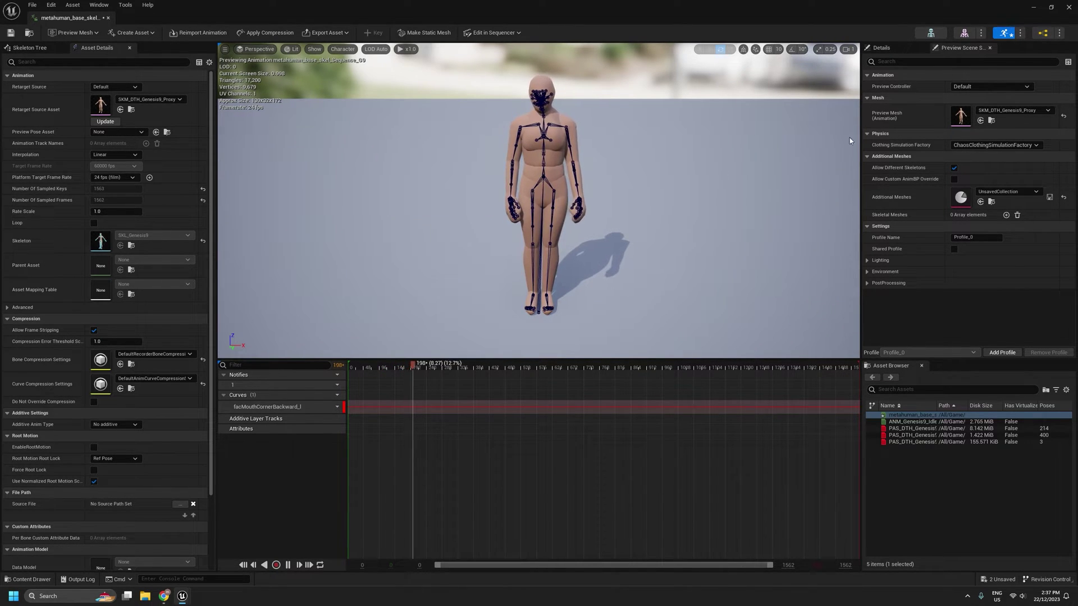
left_click(1011, 112)
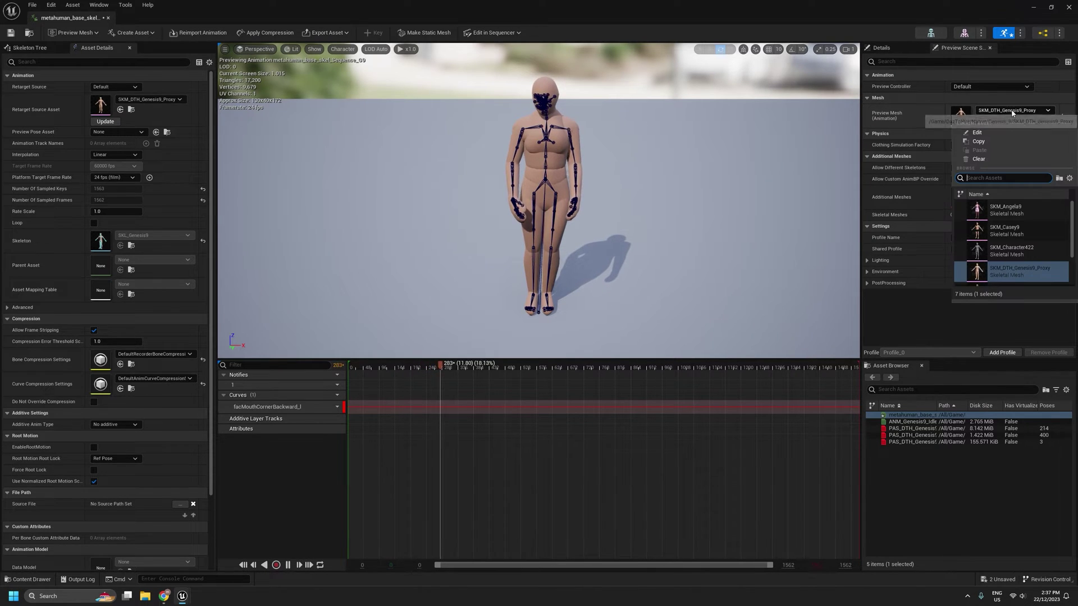
left_click(1016, 210)
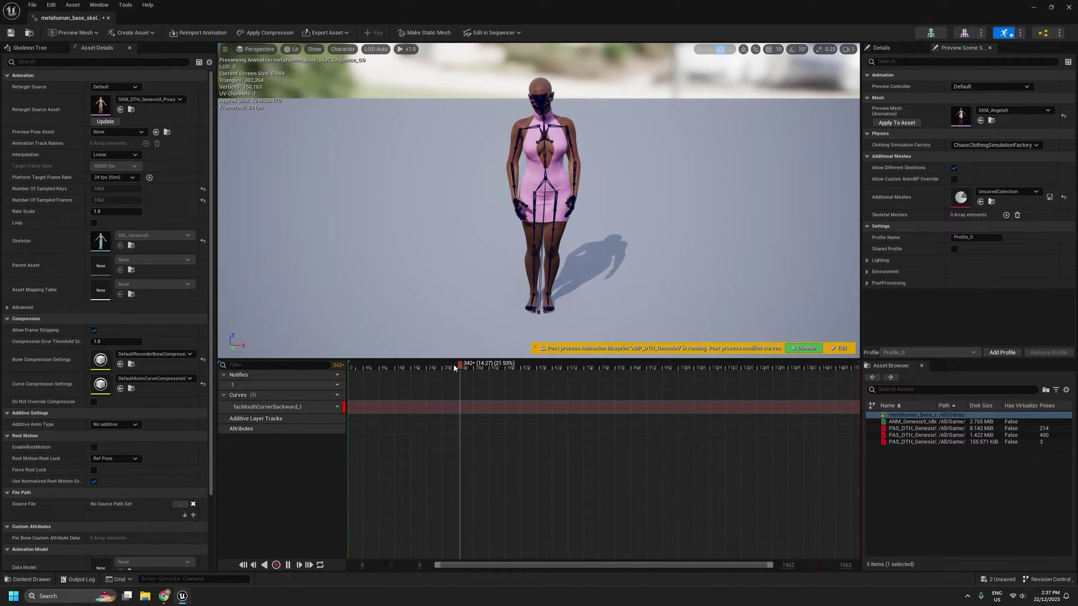
mouse_move(418, 368)
left_mouse_down()
mouse_move(366, 368)
mouse_move(474, 368)
mouse_move(426, 368)
left_mouse_up()
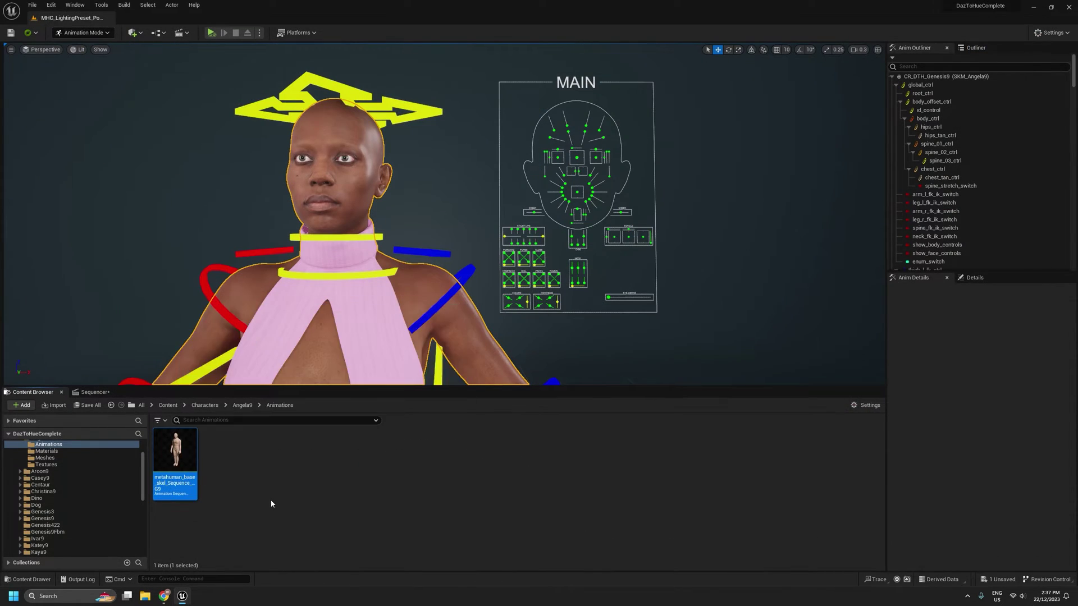
- Rename metahuman_base_skel_Sequence_G9 to ANM_AngelaBody
left_click(178, 478)
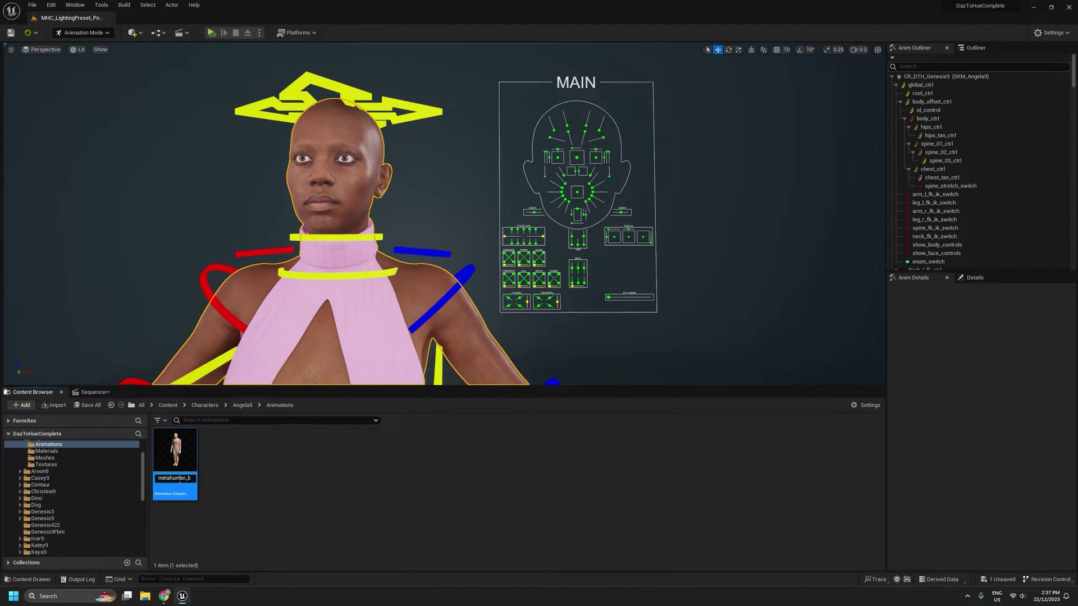
double_click(179, 478)
type("A")
type("NM_AngelaBody")
key("Return")
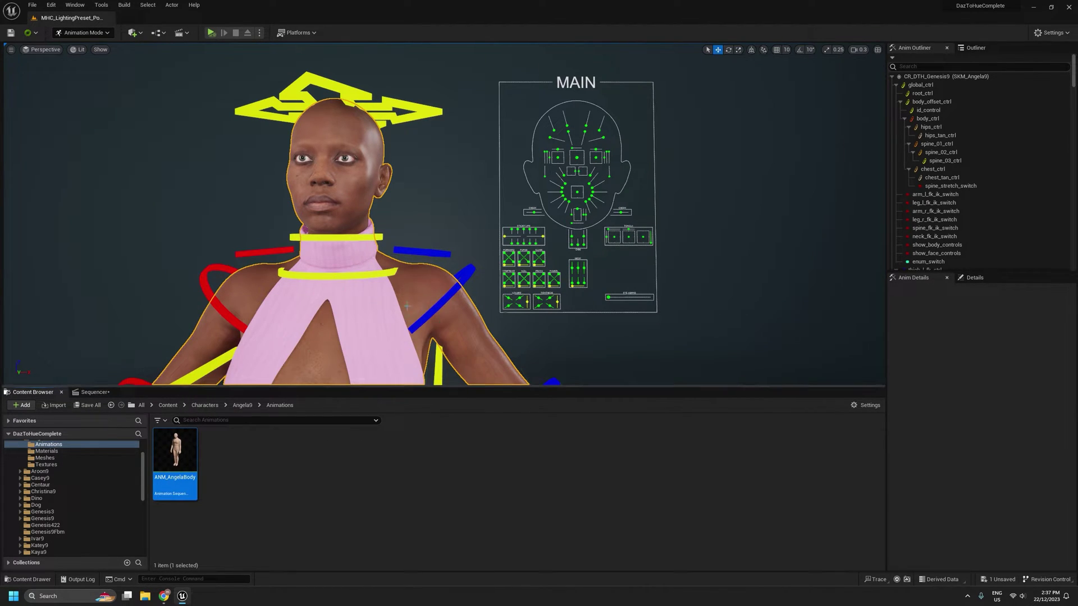
- In MetaHumans/Animations, duplicate Face_Archetype_Skeleton_Sequence, keeping its default name
scroll(106, 483, "down", 5)
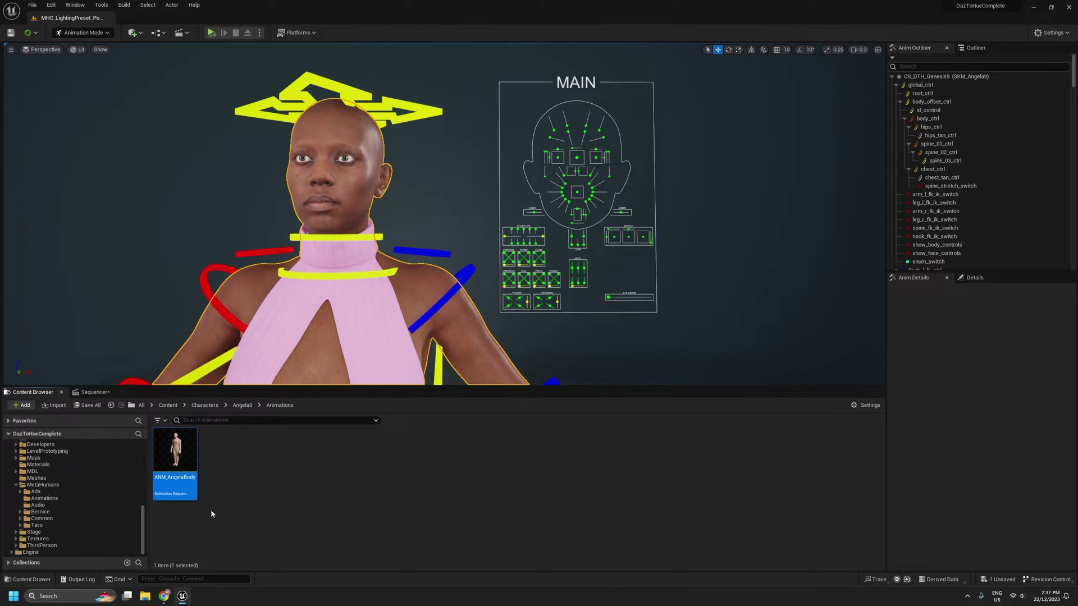
left_click(69, 498)
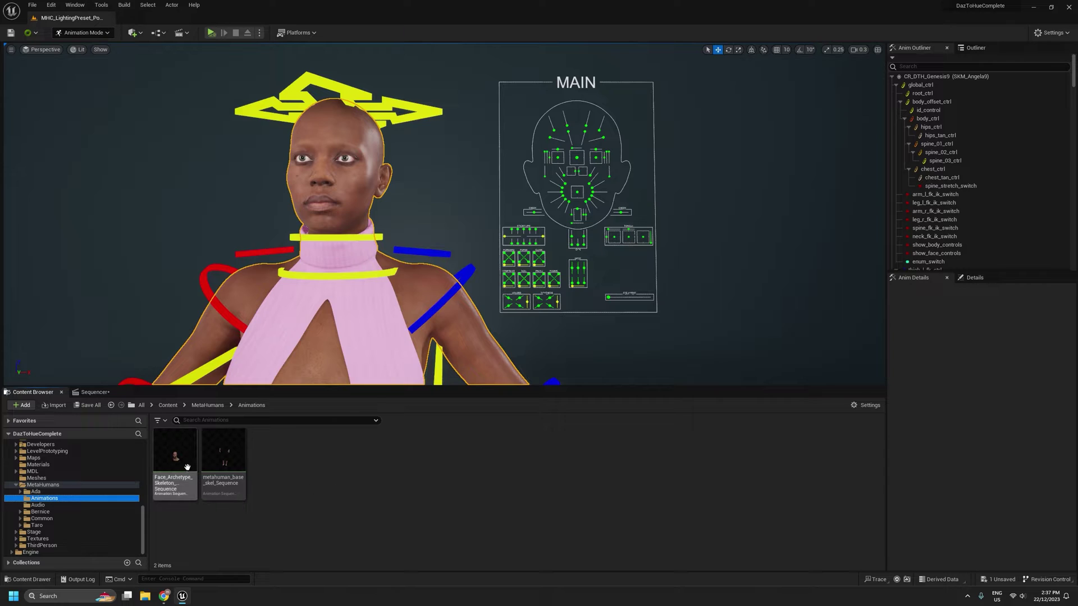
mouse_move(176, 459)
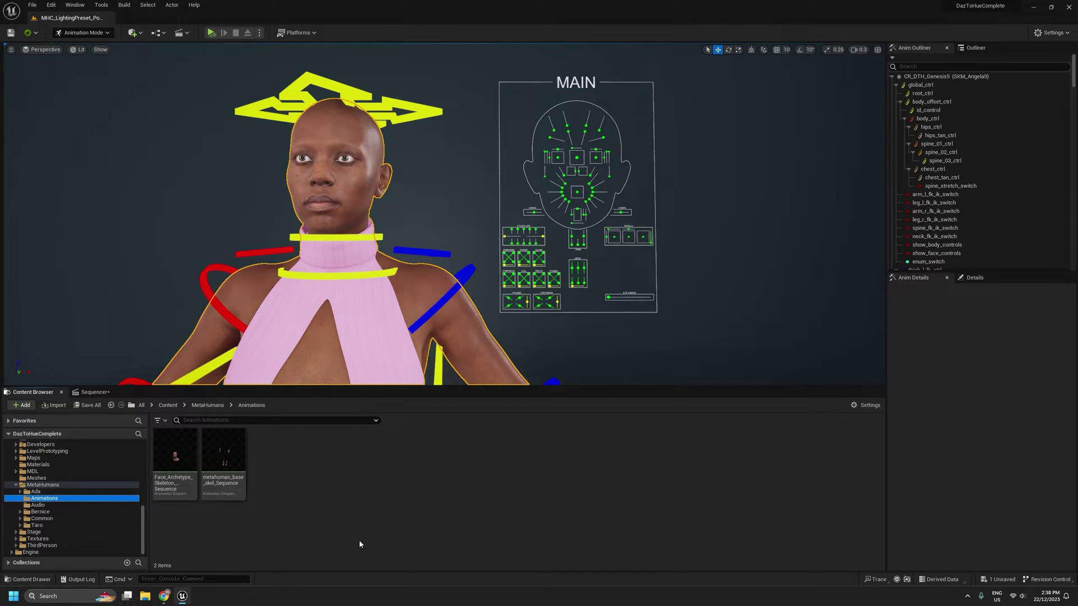
right_click(175, 449)
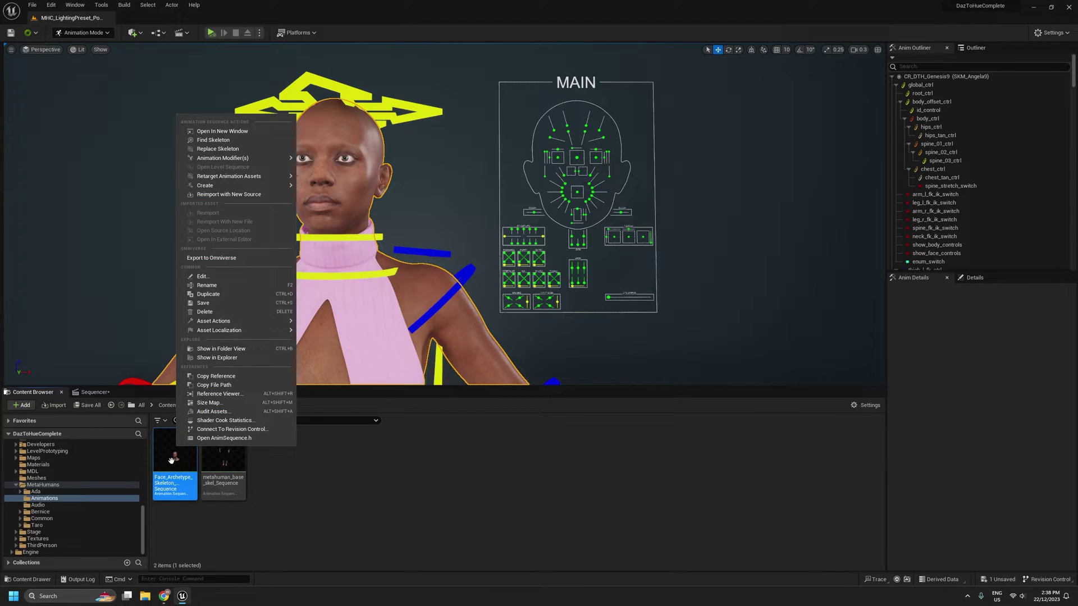
mouse_move(170, 463)
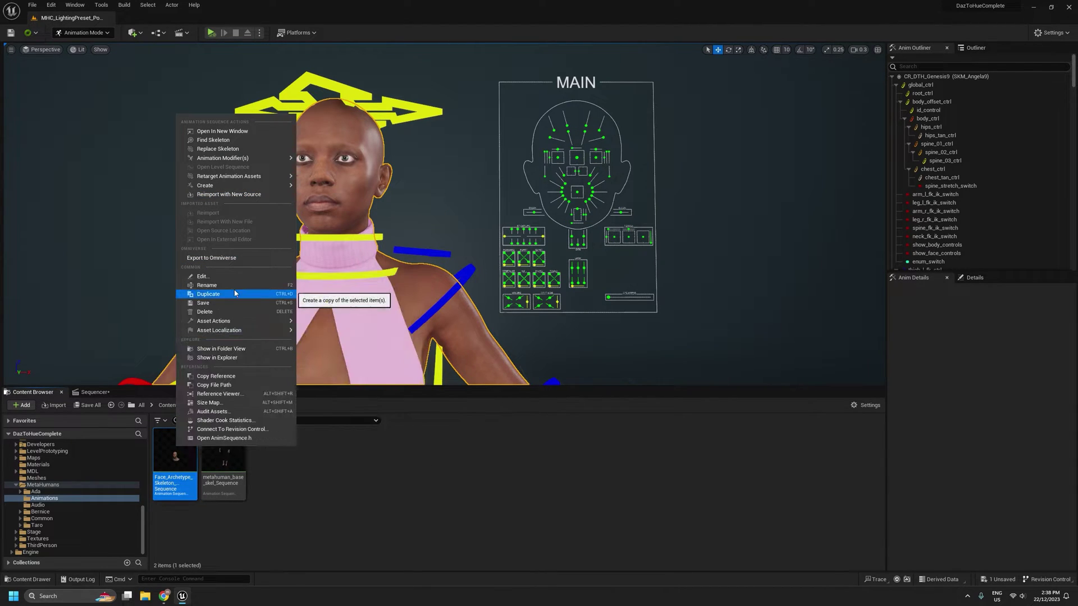
left_click(209, 293)
key("Return")
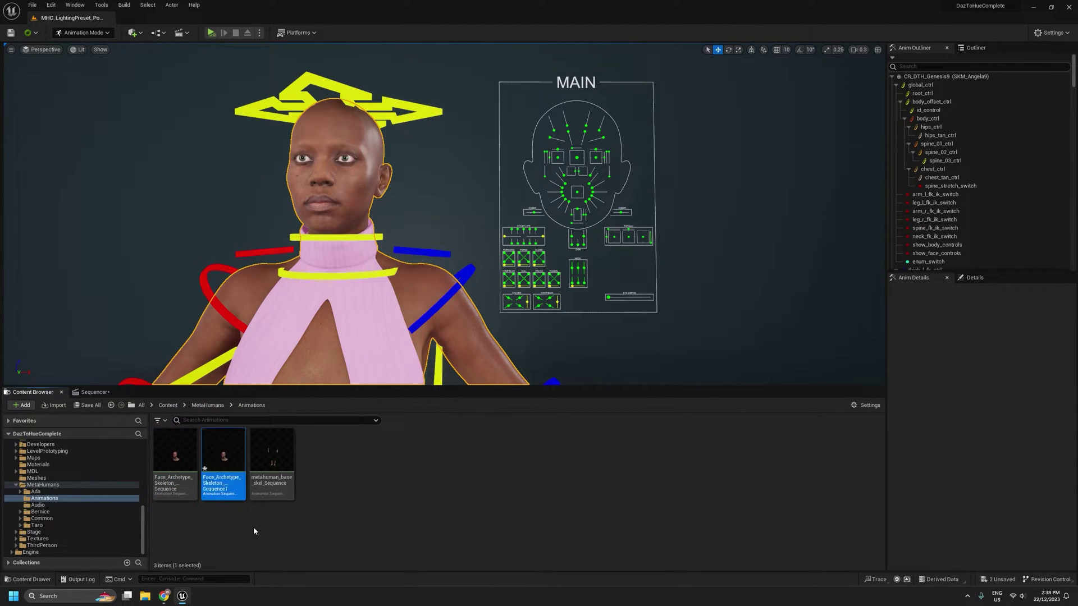
- Rename the duplicated face sequence to ANM_AngelaFace
mouse_move(231, 455)
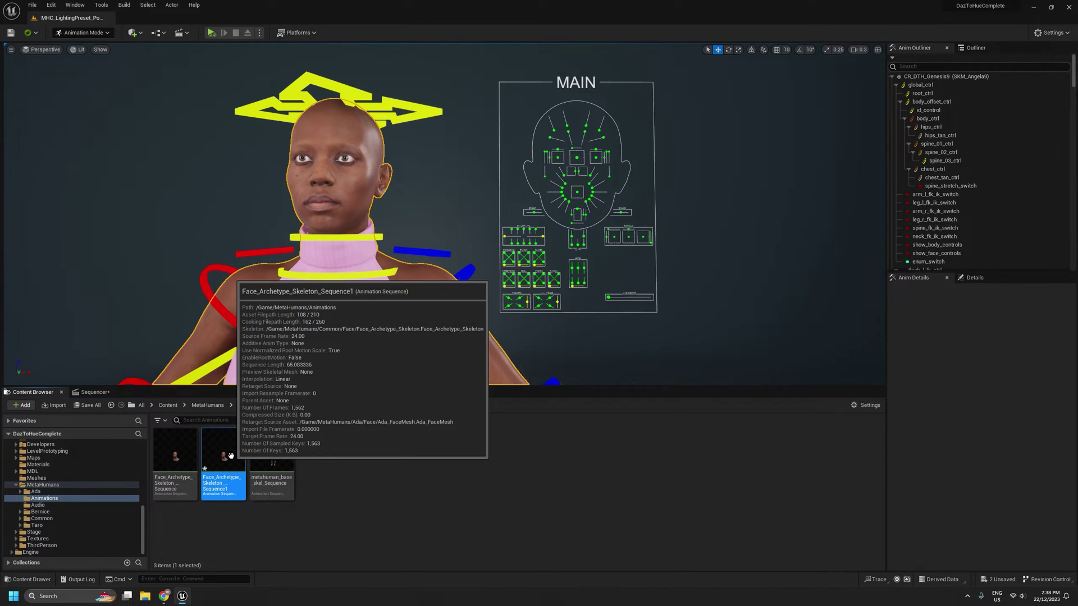
left_click(217, 480)
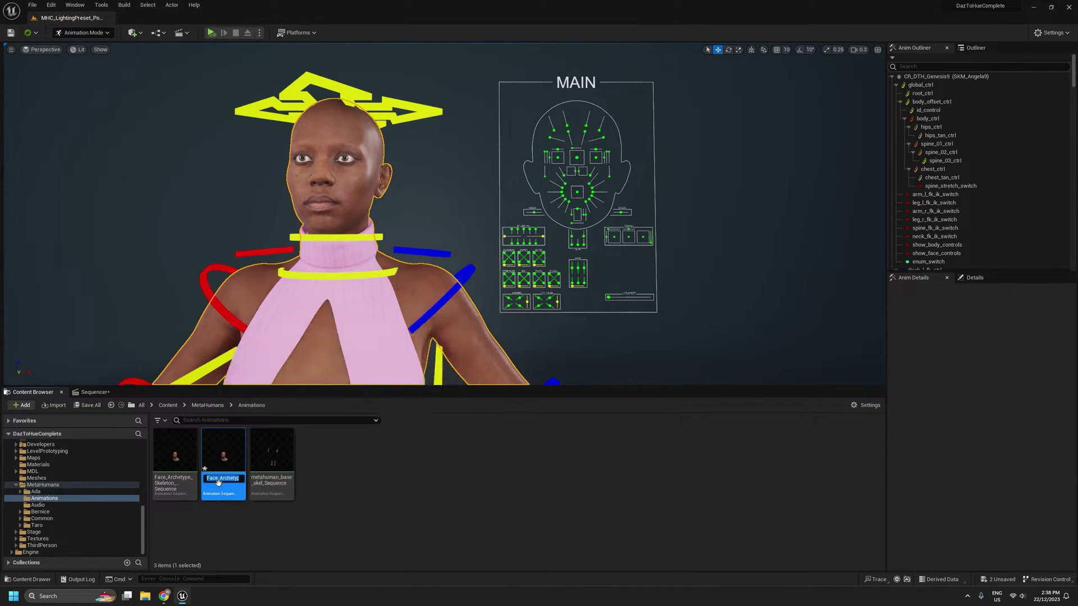
type("ANM_AngelaFace")
key("Return")
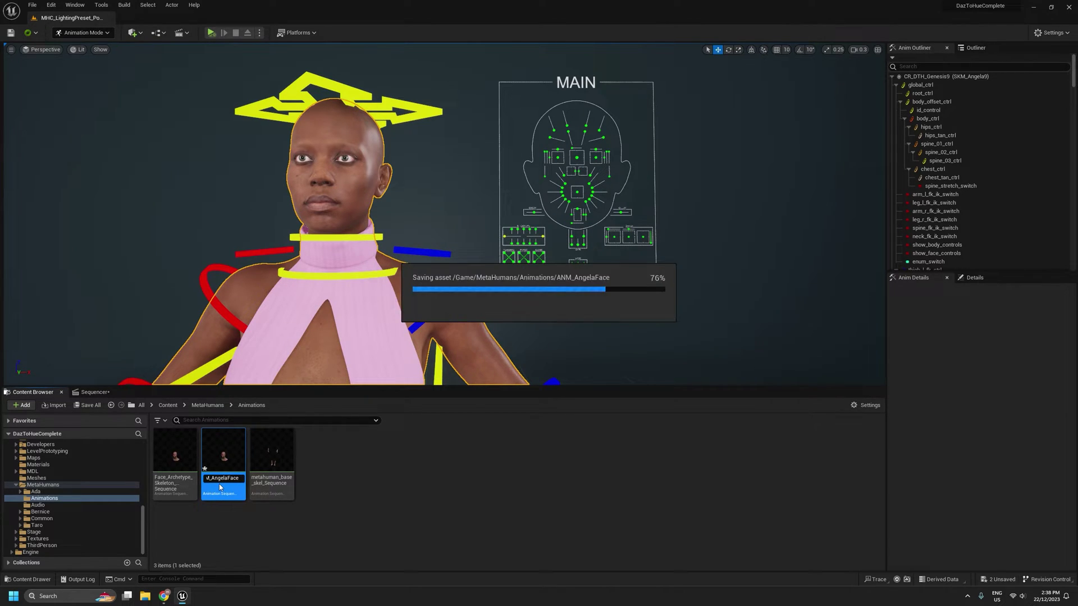
- Open ANM_AngelaFace in the animation editor and set viewport Bones display to None
double_click(219, 484)
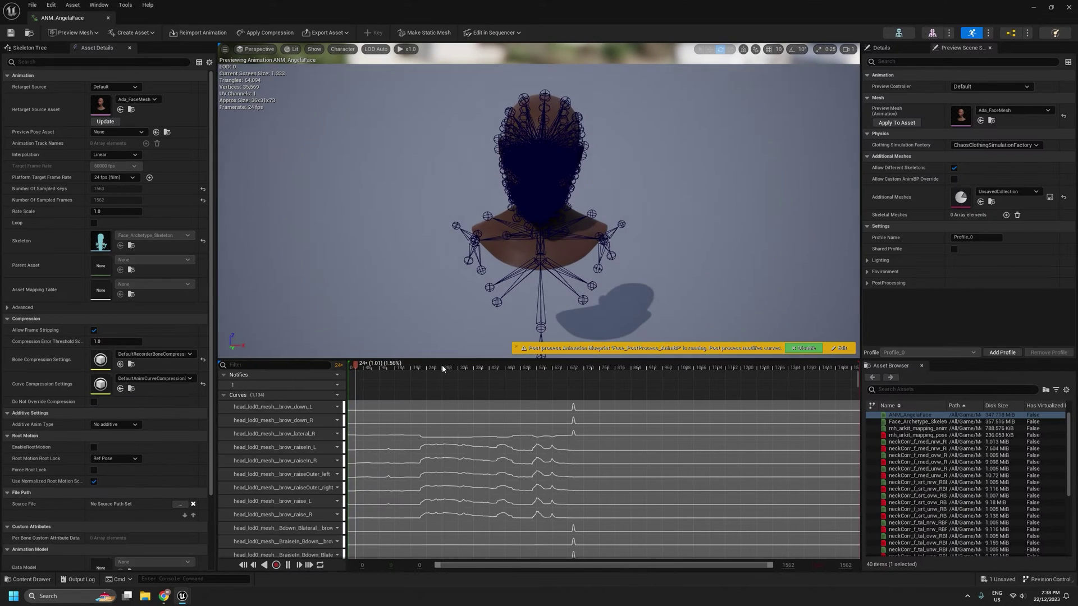
left_click_drag(433, 363, 549, 364)
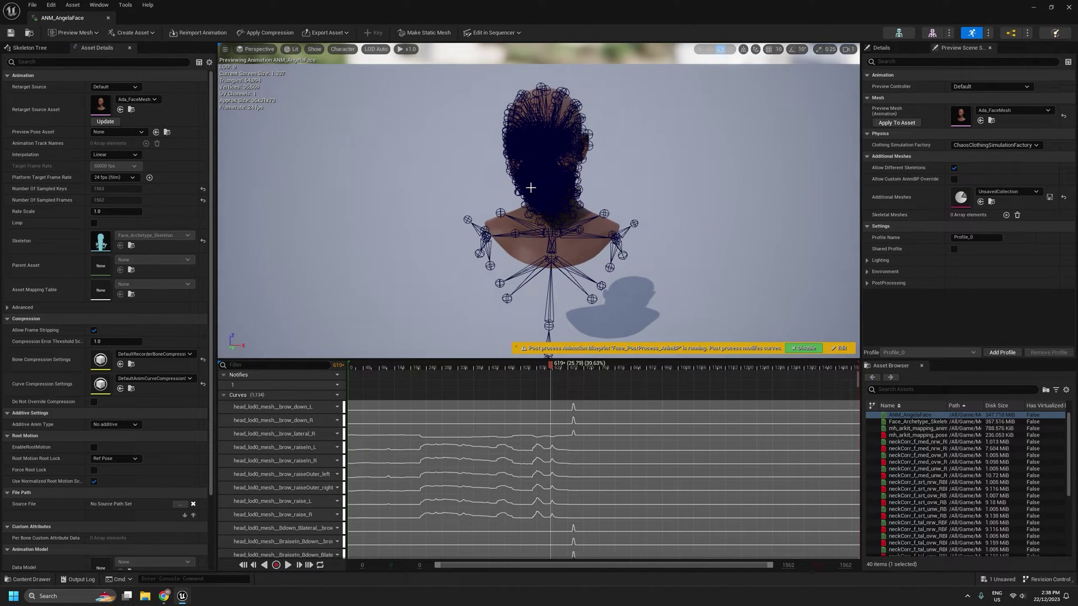
left_click(342, 49)
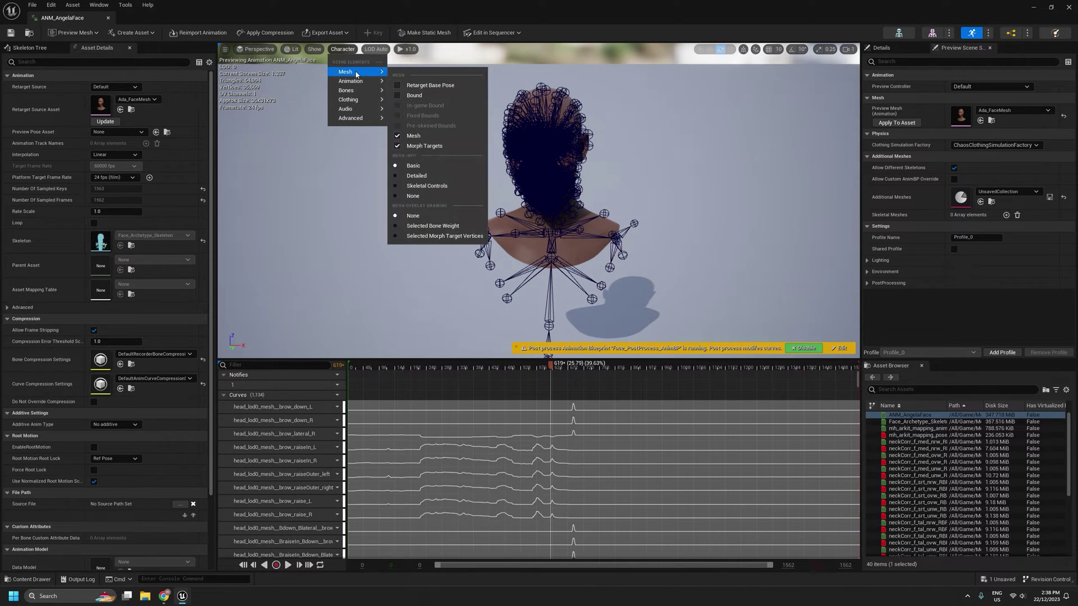
mouse_move(359, 93)
left_click(416, 204)
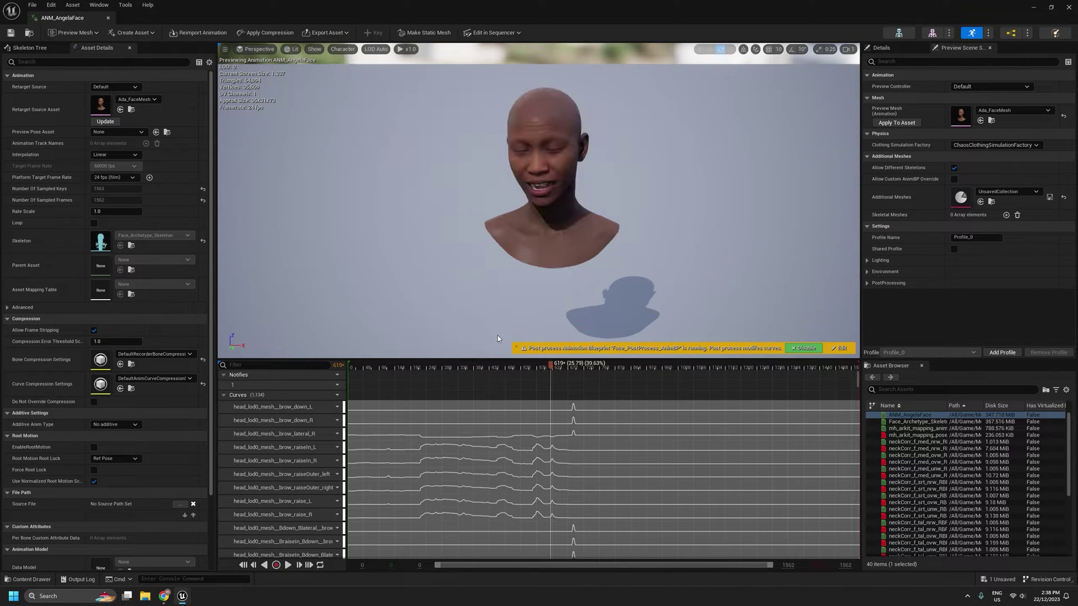
- Jump to frame 219 and scroll through the facial curve tracks in the Curves list
left_click(419, 368)
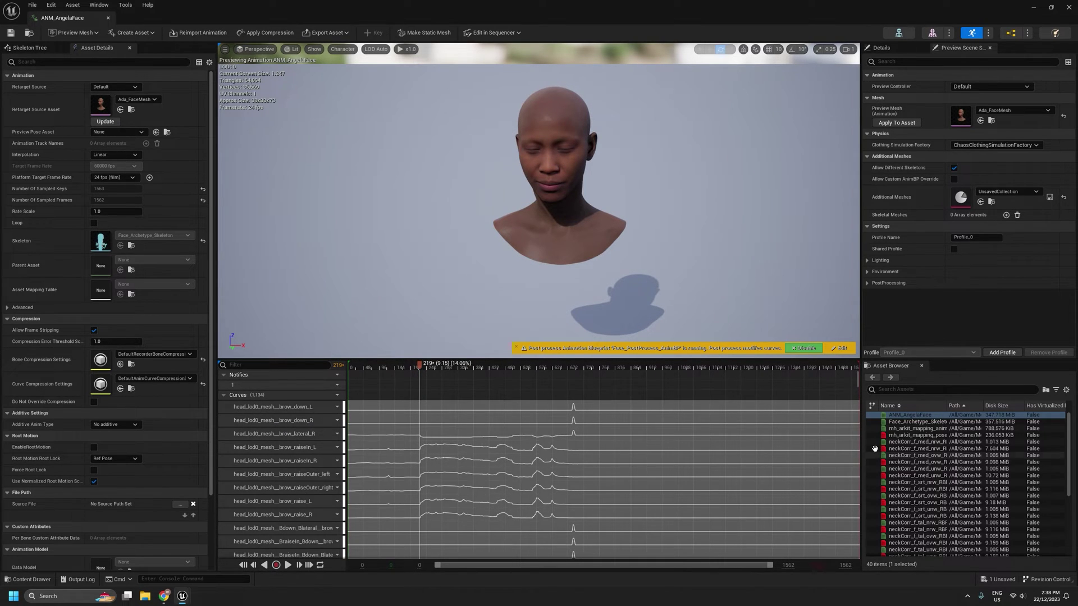
left_click_drag(858, 384, 859, 425)
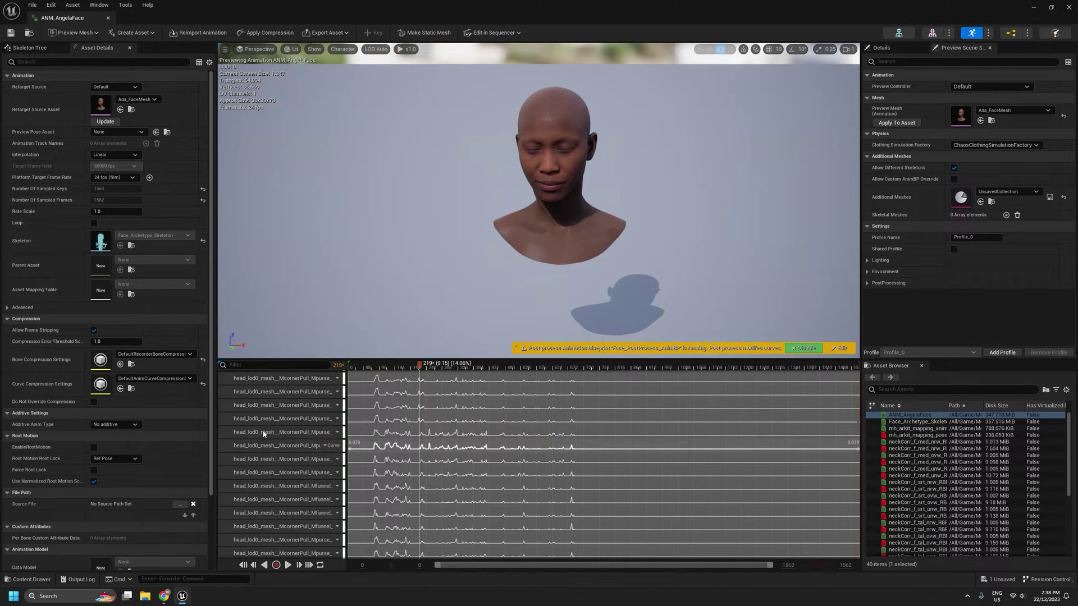
scroll(313, 492, "up", 5)
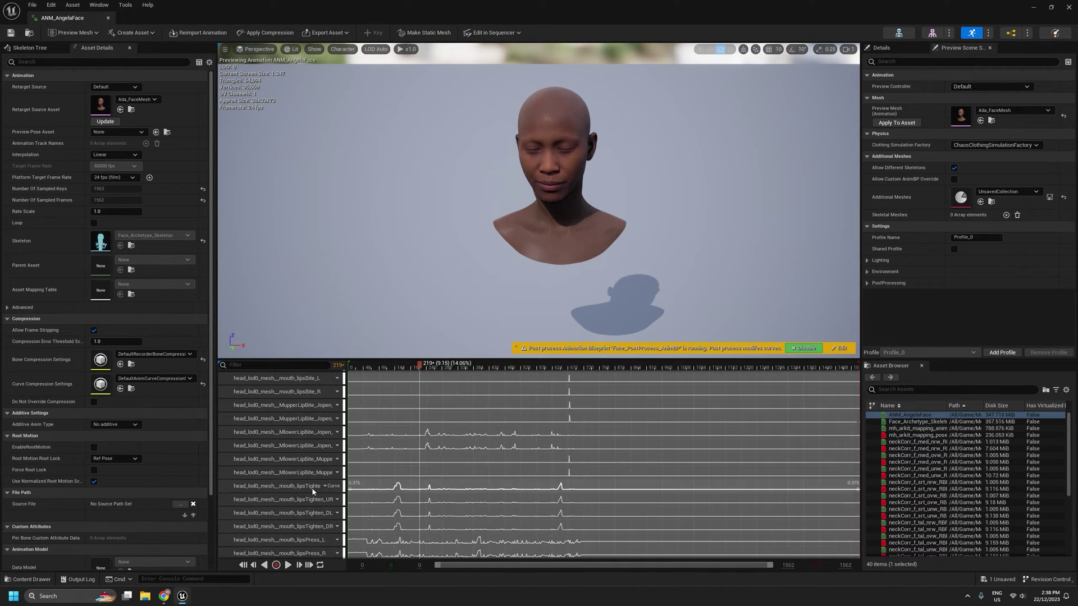
scroll(313, 491, "down", 10)
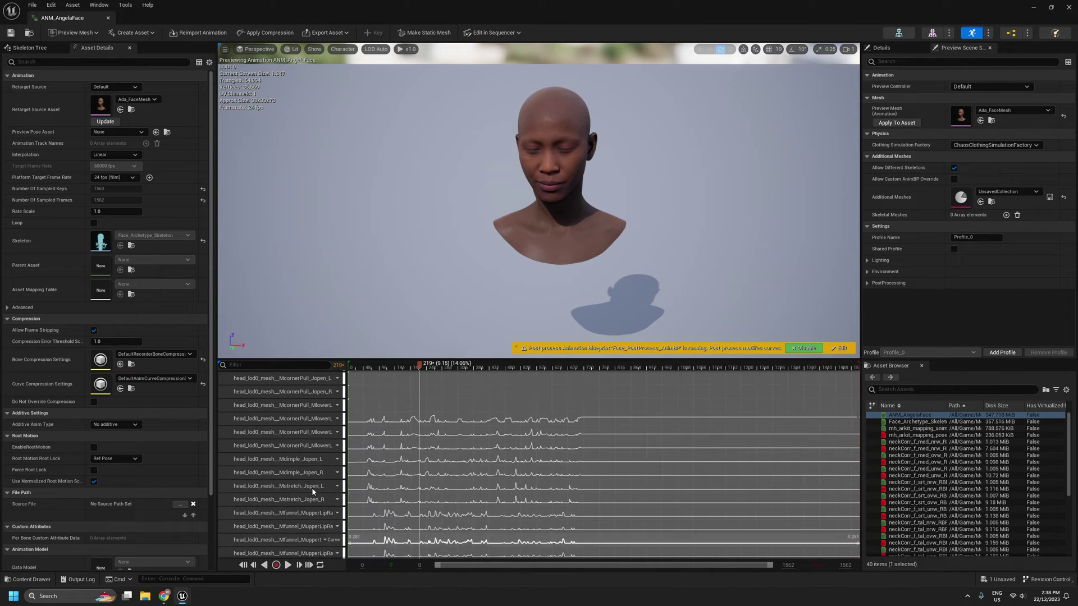
scroll(312, 488, "down", 5)
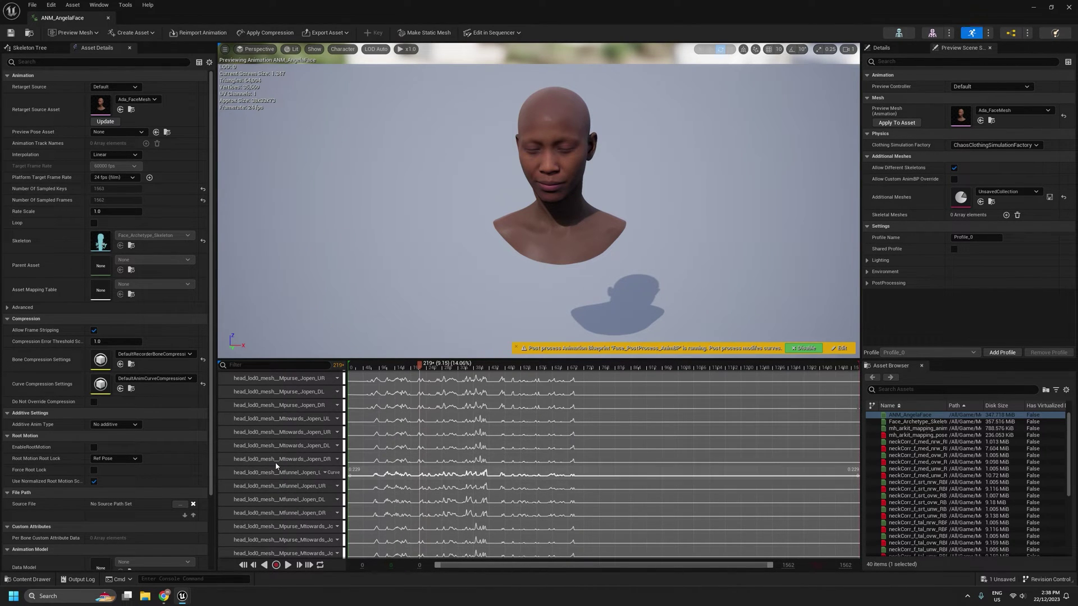
scroll(307, 515, "down", 5)
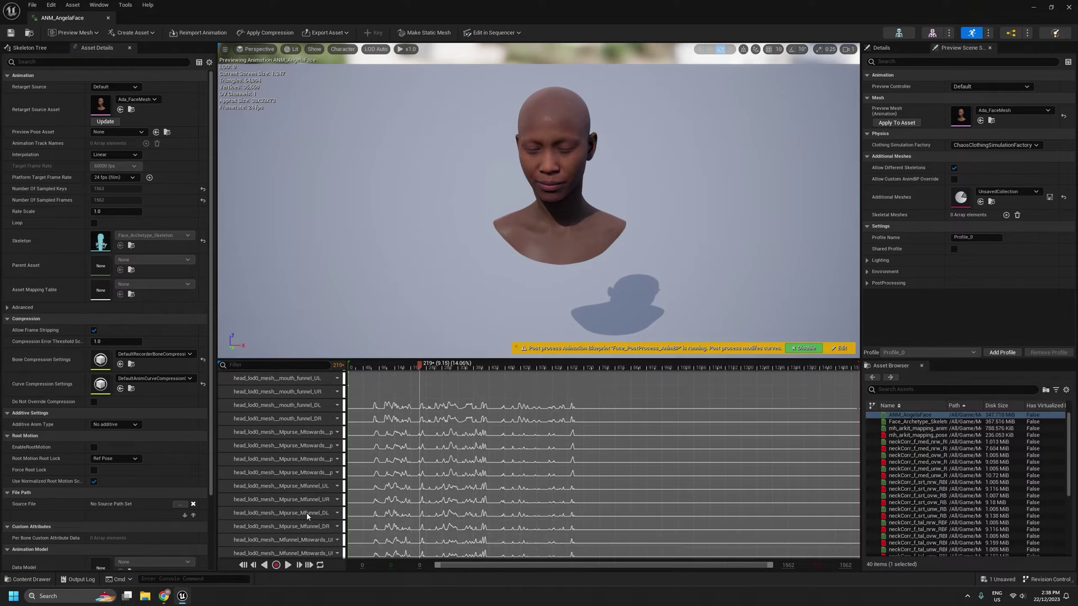
scroll(278, 494, "up", 5)
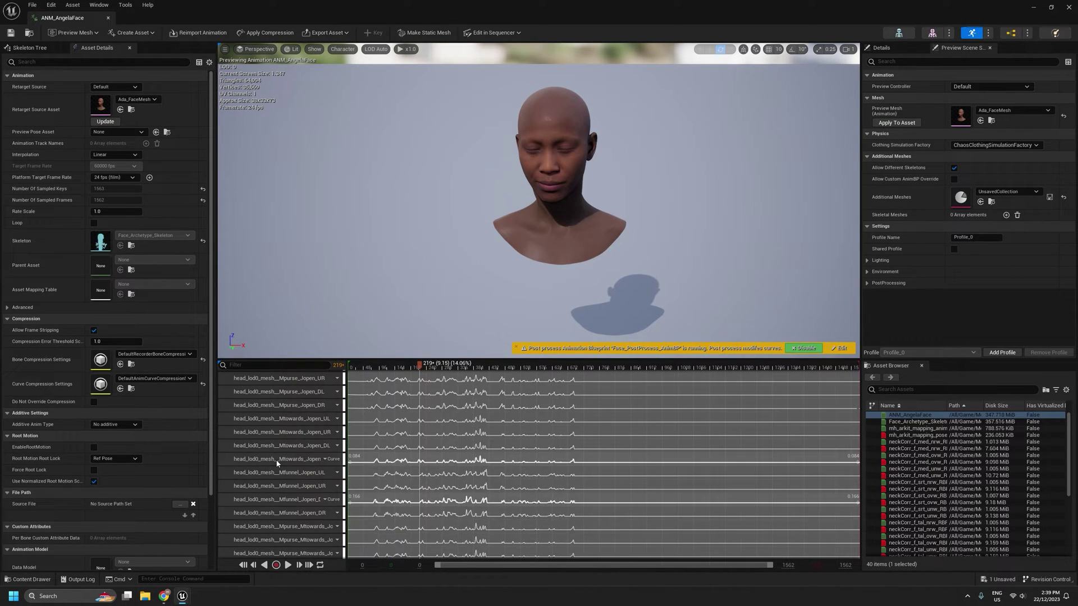
scroll(276, 462, "up", 5)
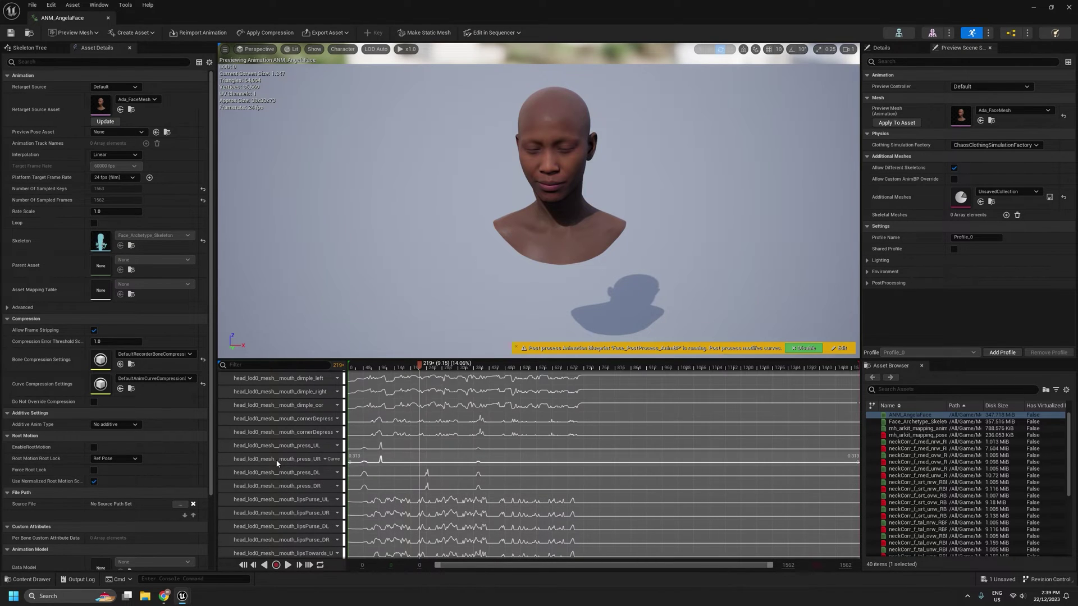
scroll(276, 463, "up", 3)
scroll(276, 462, "up", 6)
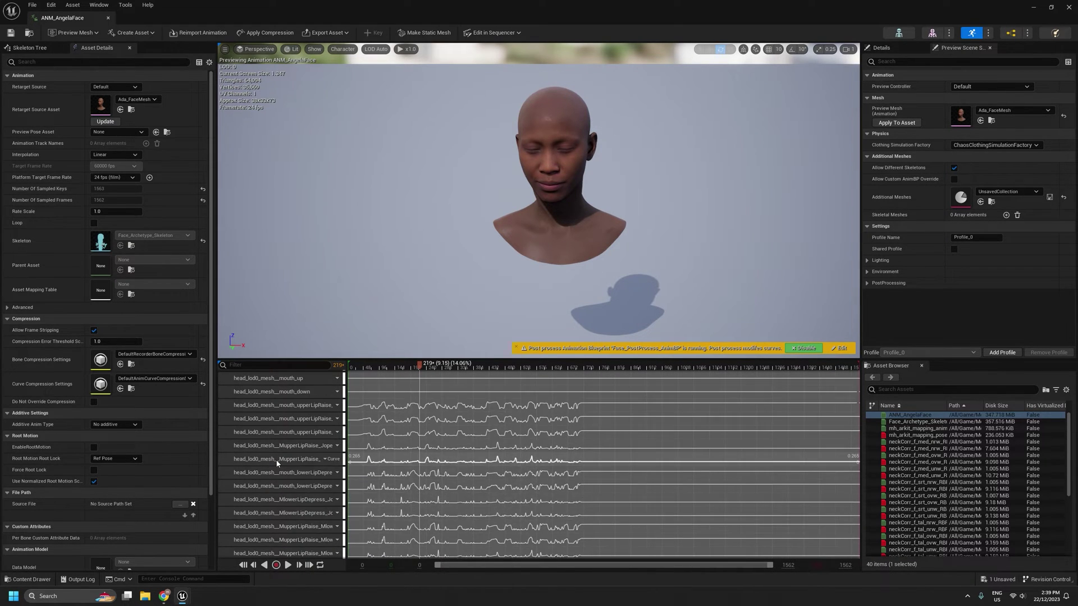
scroll(292, 456, "up", 5)
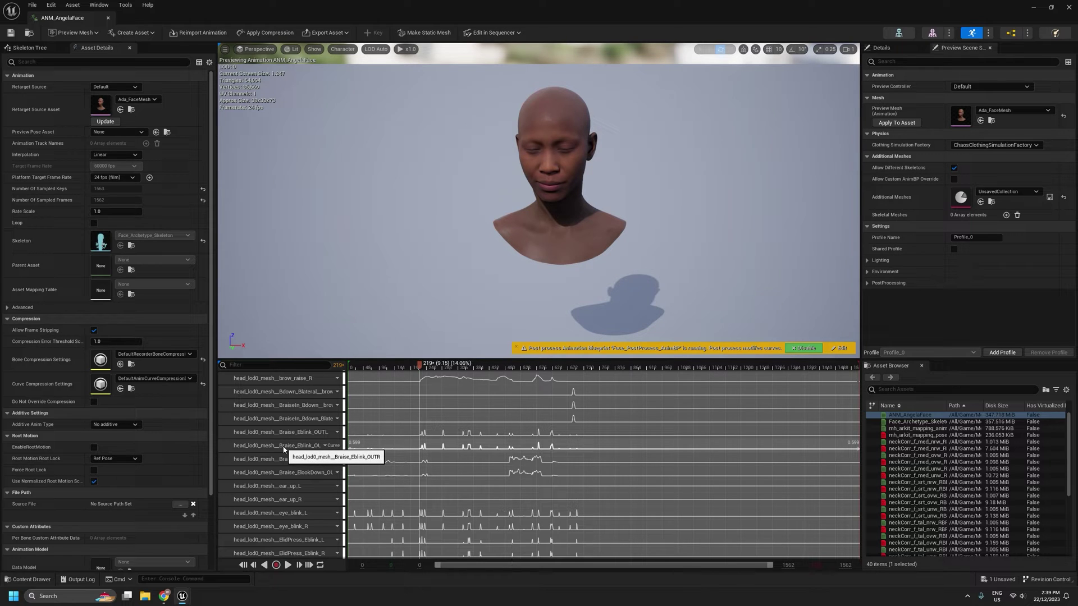
scroll(284, 449, "up", 4)
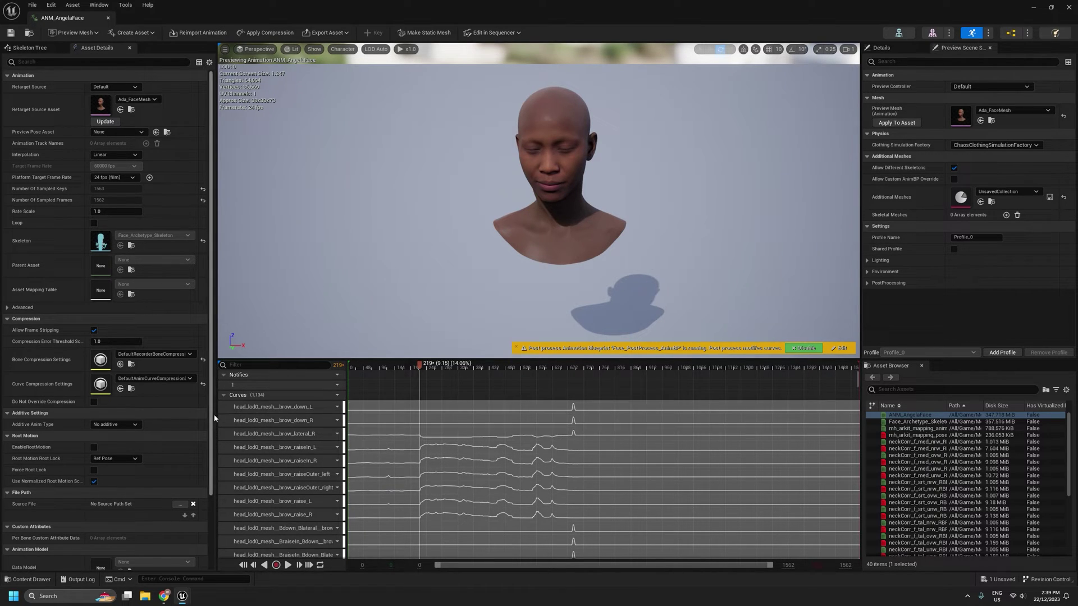
- Add the ADM_MHA_DTH_G9_Face modifier in the Animation Data Modifiers window
left_click(90, 8)
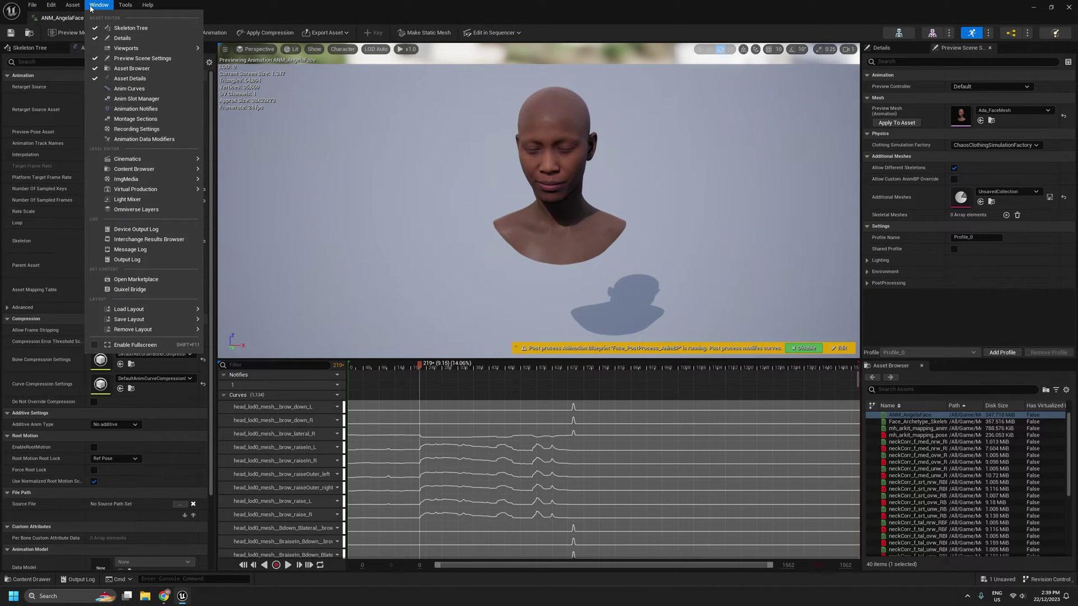
left_click(135, 139)
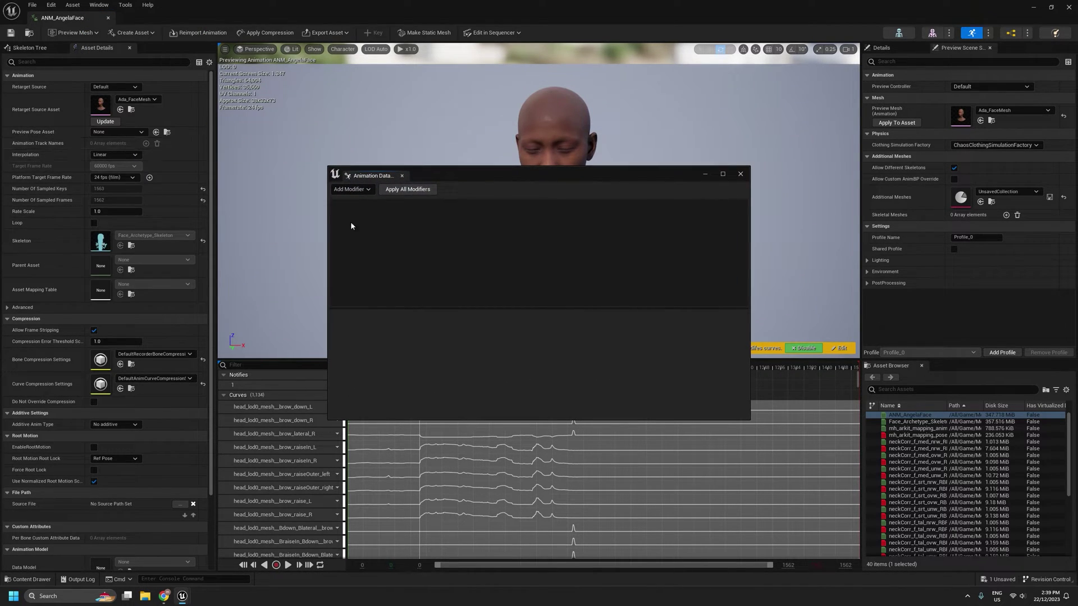
left_click(359, 190)
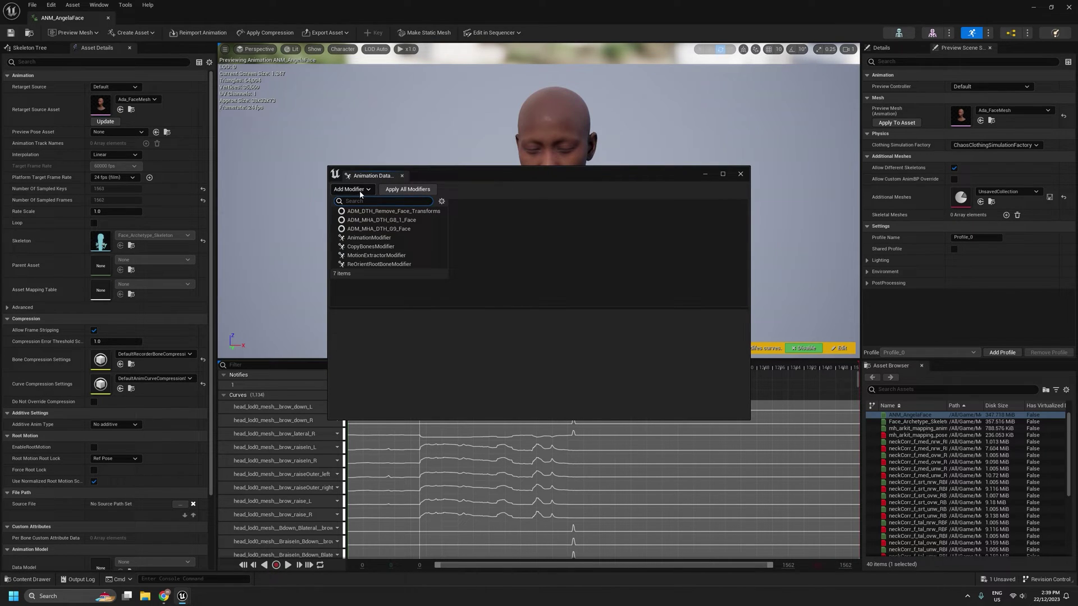
left_click(378, 230)
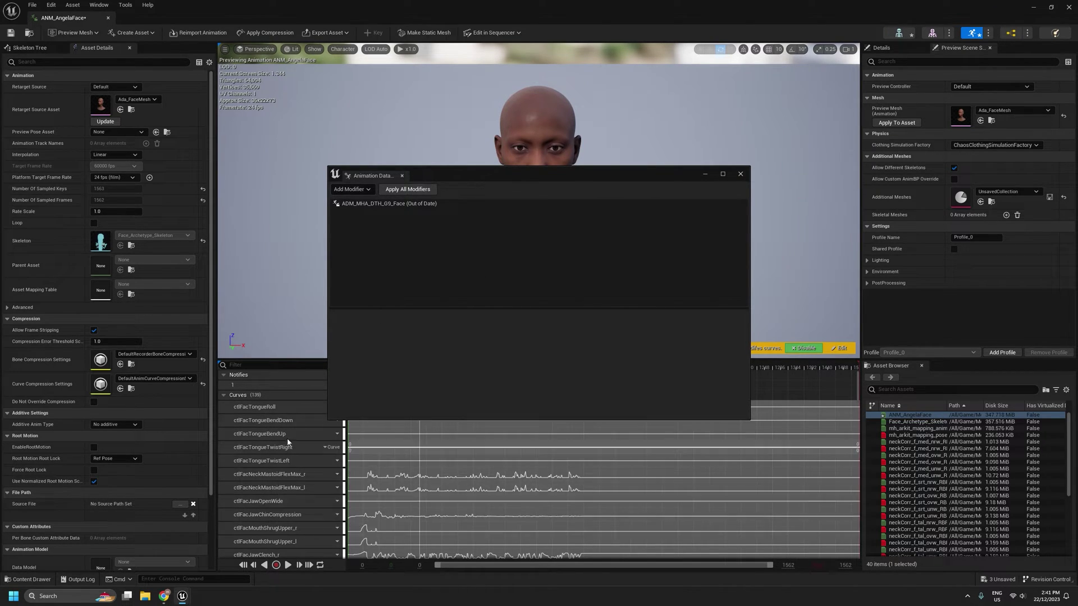
scroll(286, 460, "down", 4)
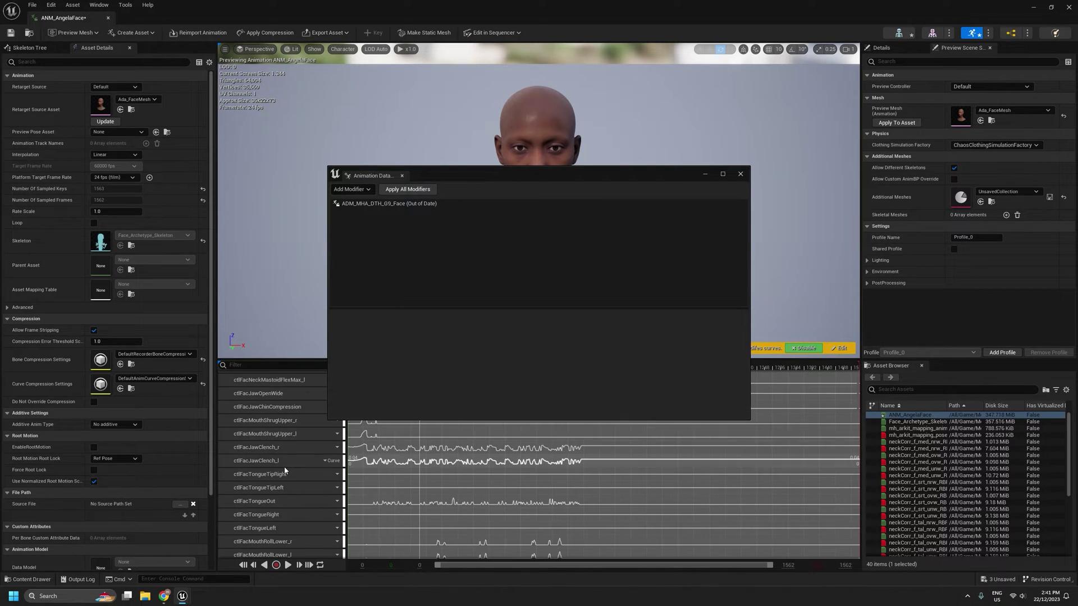
scroll(284, 470, "down", 10)
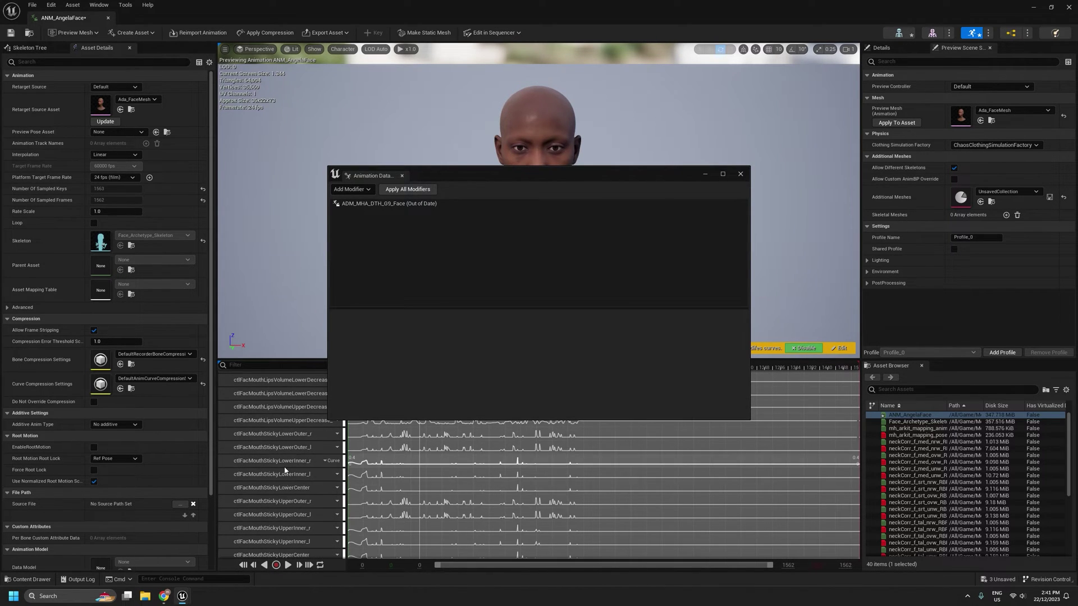
scroll(284, 494, "down", 8)
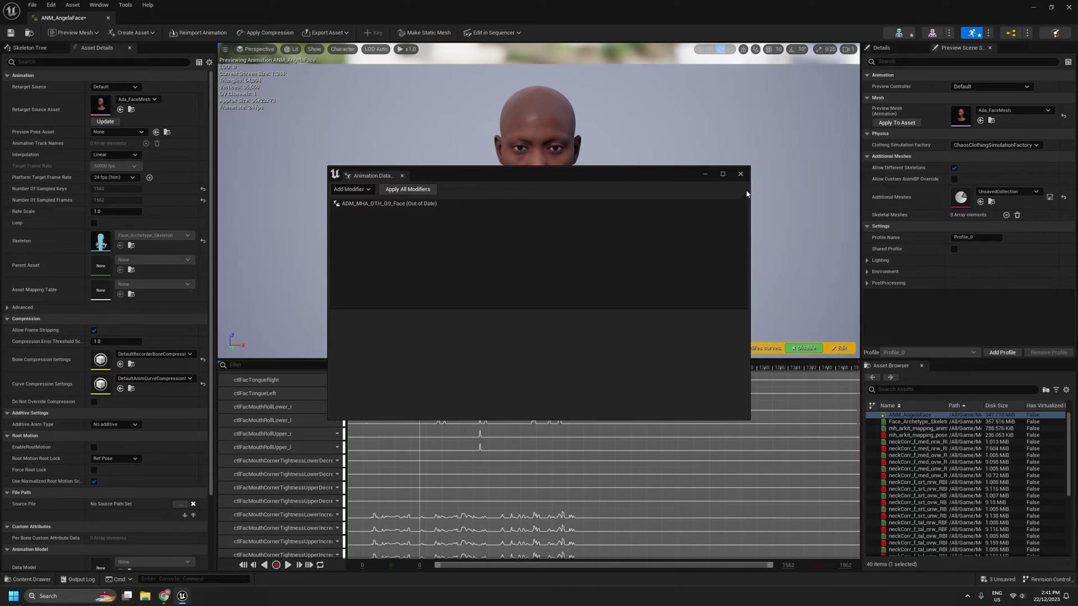
- Close the modifiers window, scrub to check the face pose, and save ANM_AngelaFace
left_click(740, 174)
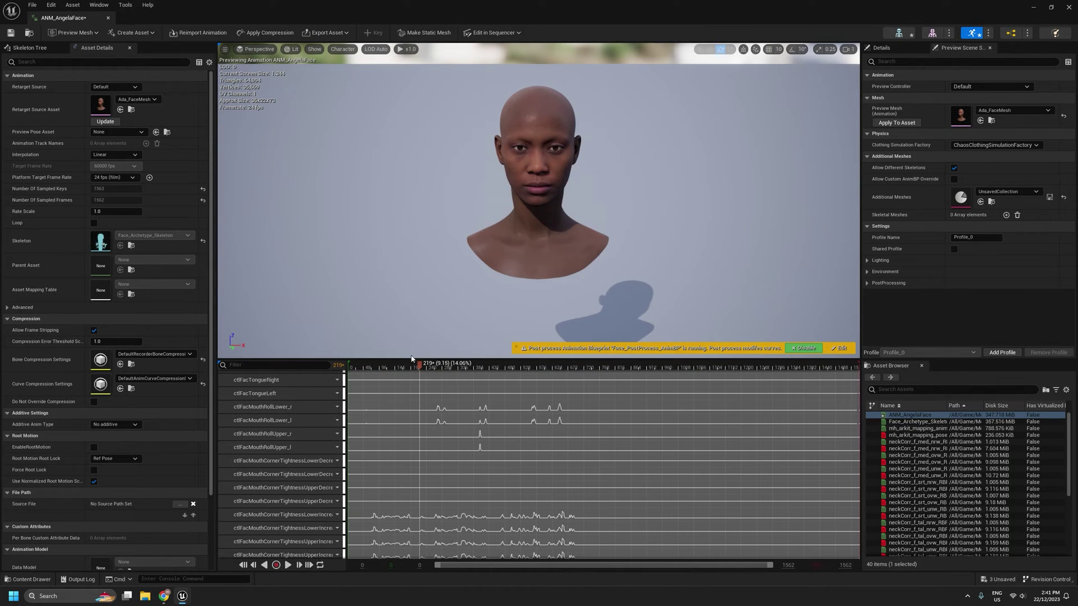
left_click_drag(399, 366, 433, 384)
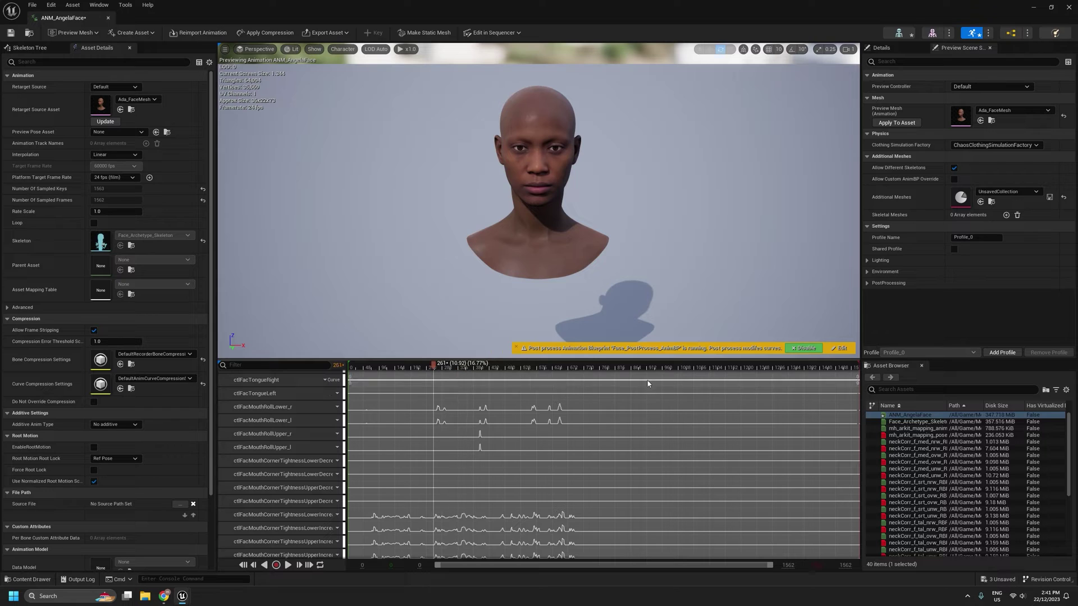
left_click(10, 33)
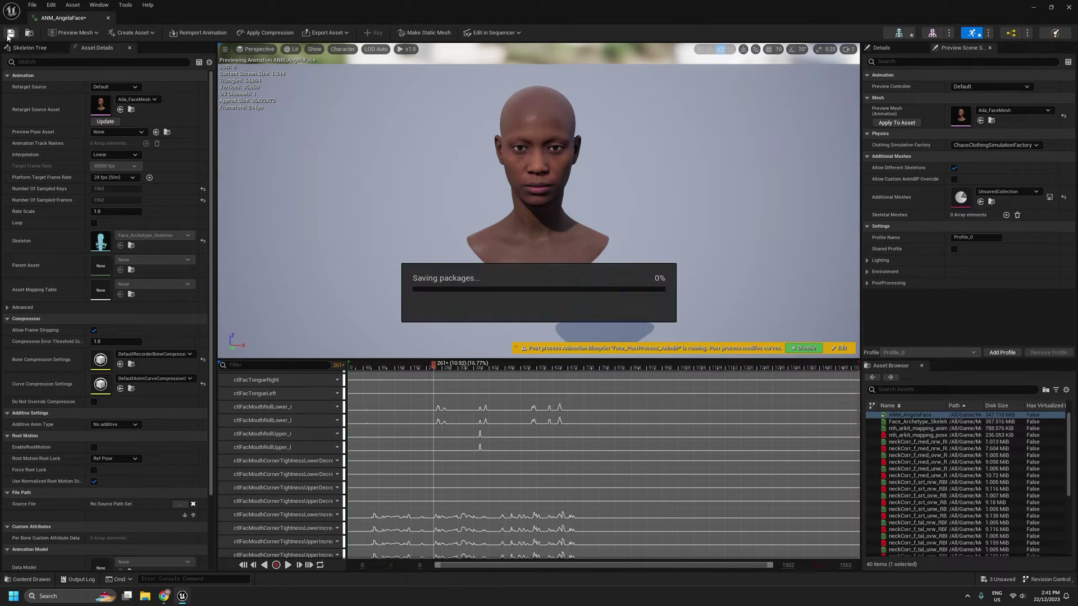
- Close the face animation editor and move ANM_AngelaFace into Angela9's Animations folder
left_click(109, 19)
scroll(90, 511, "up", 5)
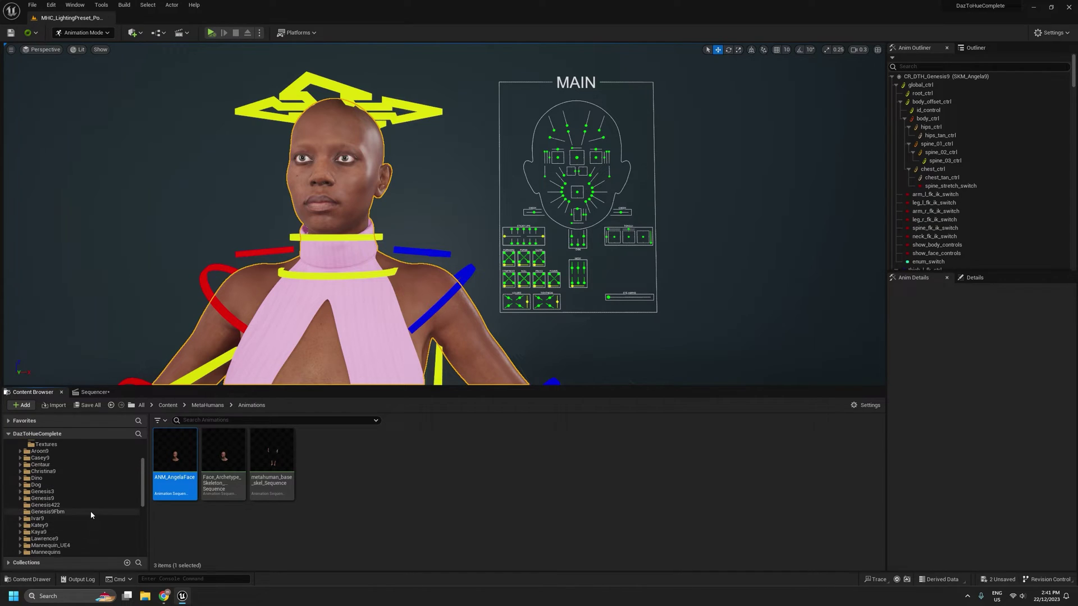
left_click_drag(174, 458, 56, 486)
left_click(80, 501)
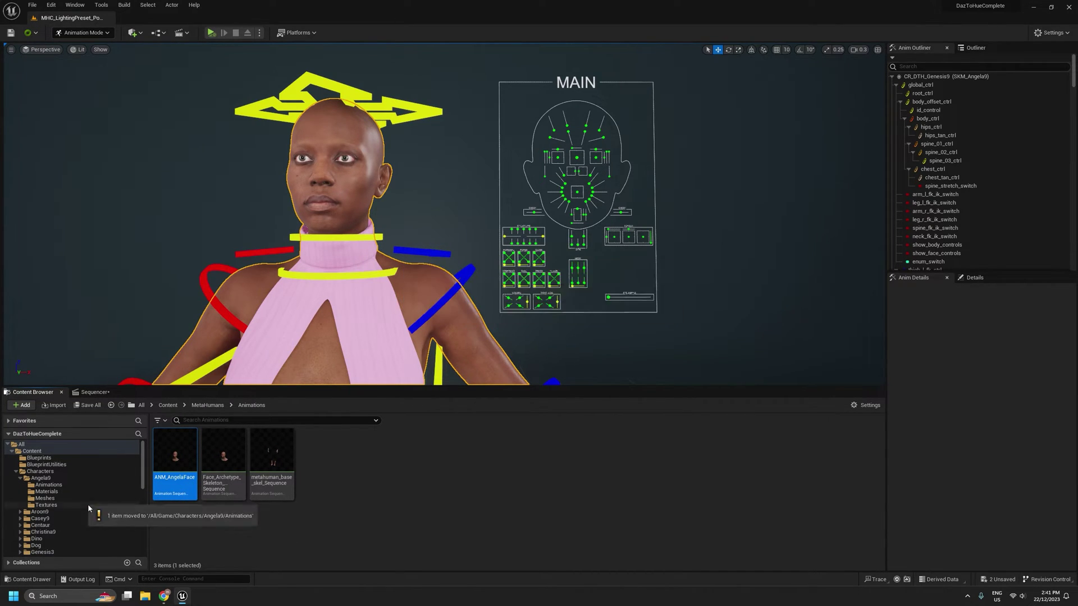
left_click(59, 485)
left_click(219, 454)
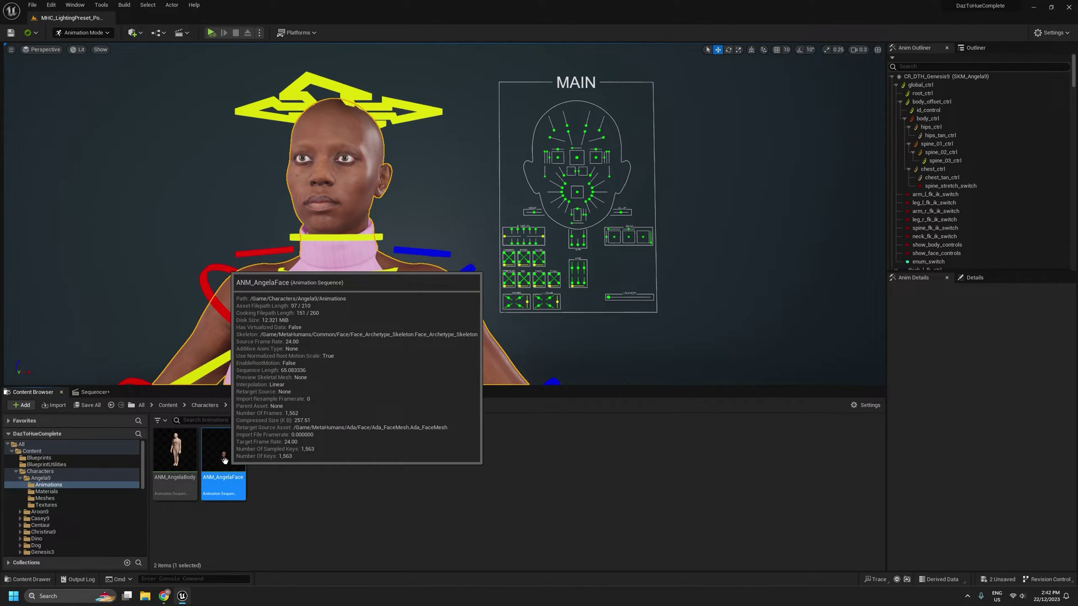
- Replace ANM_AngelaFace's skeleton with SKL_Genesis9
right_click(235, 452)
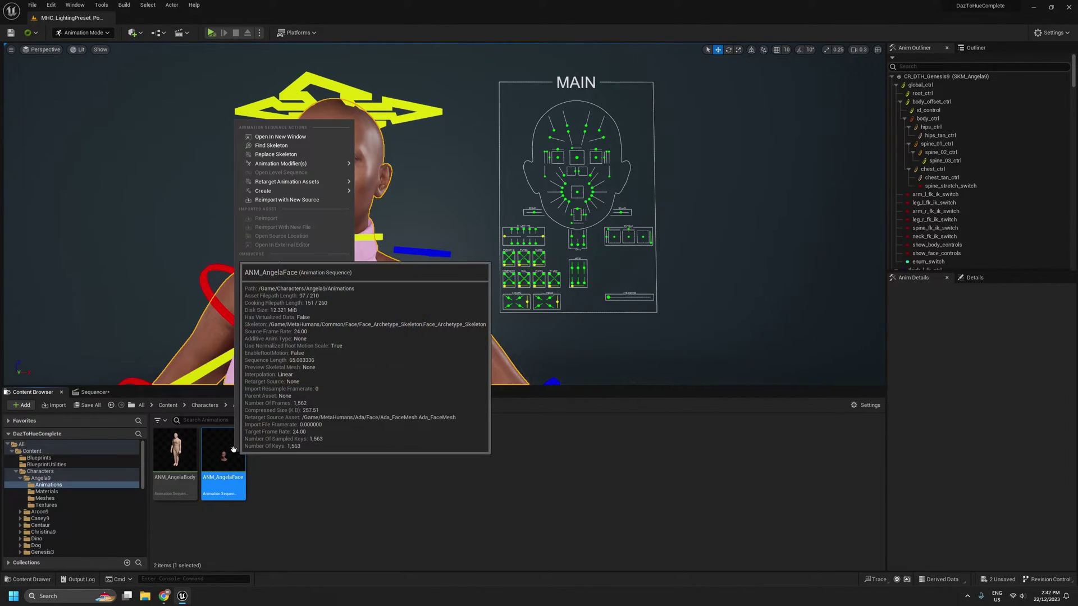
left_click(278, 155)
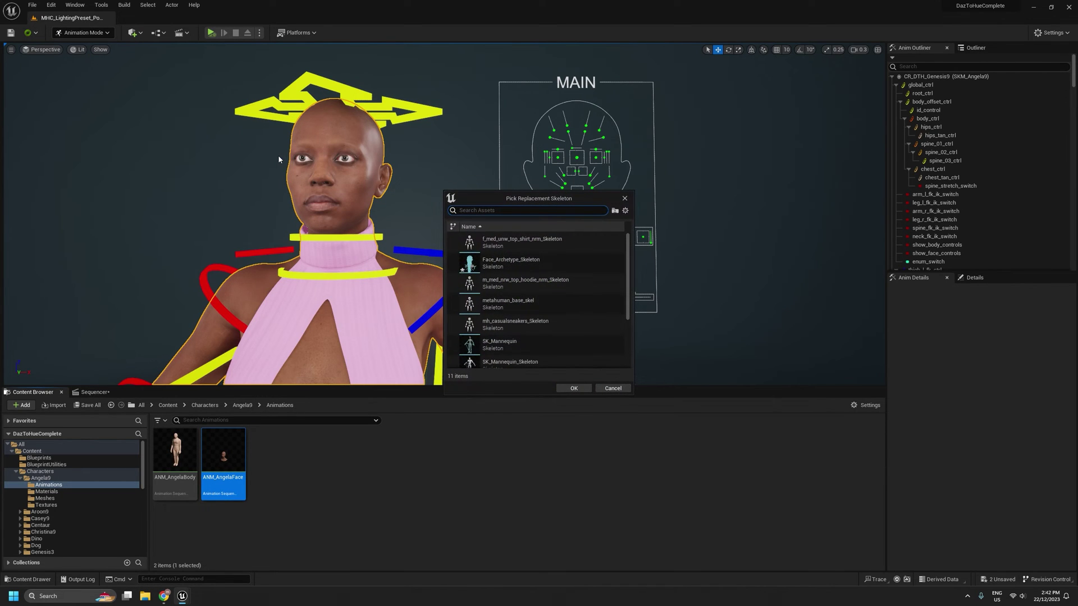
type("gne")
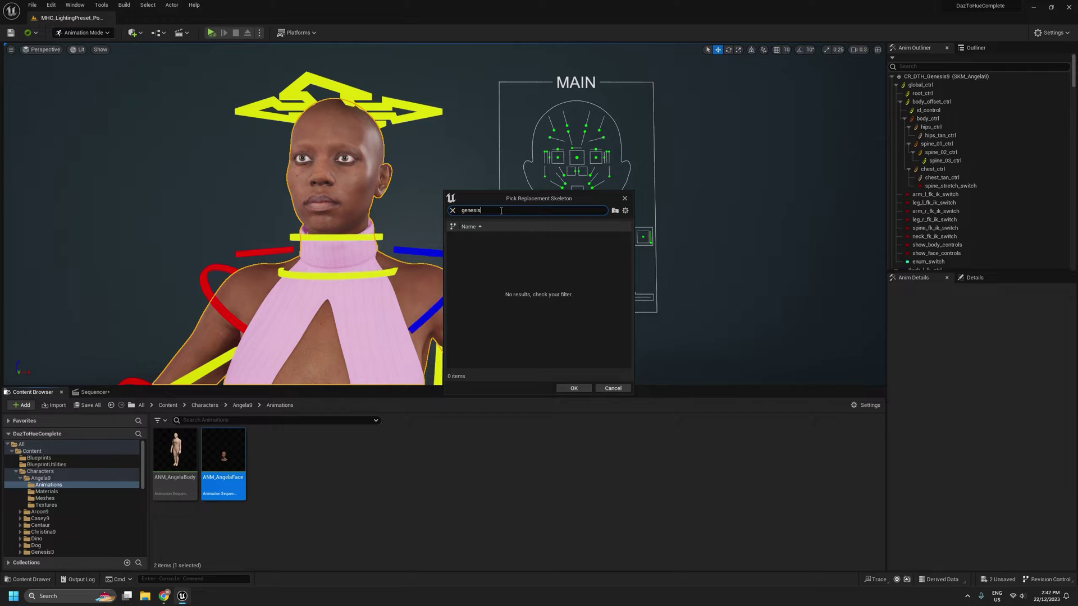
left_click(472, 281)
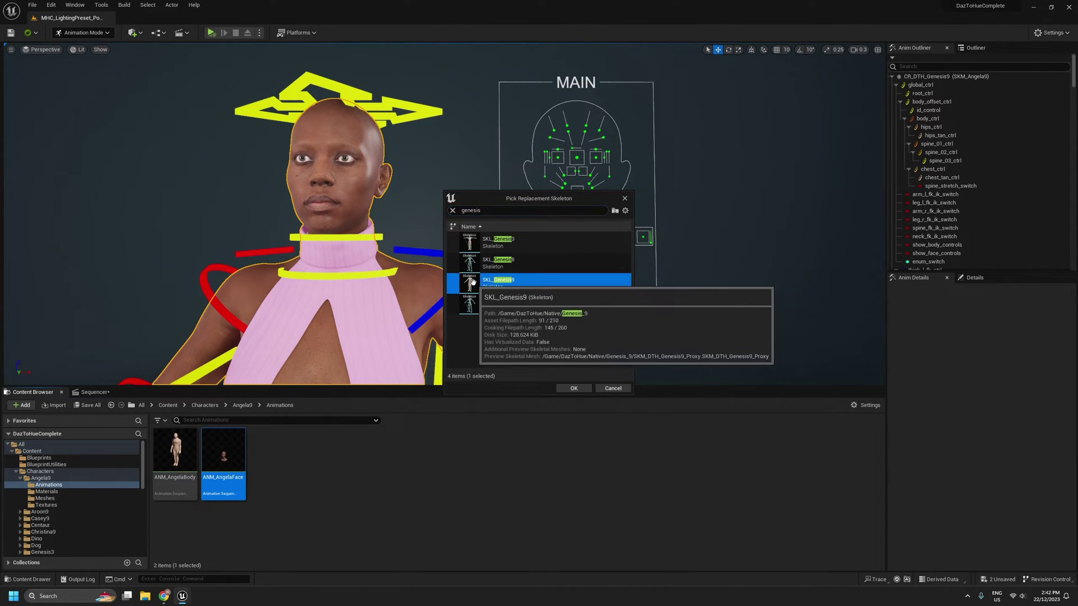
left_click(573, 388)
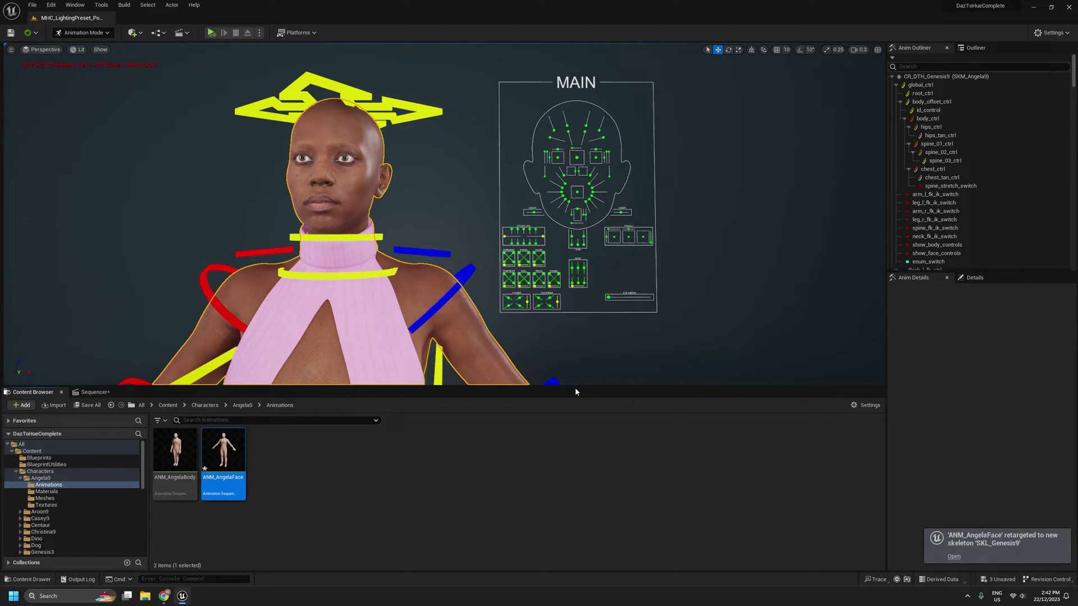
- Open ANM_AngelaFace and set its preview mesh to SKM_Angela9
double_click(226, 455)
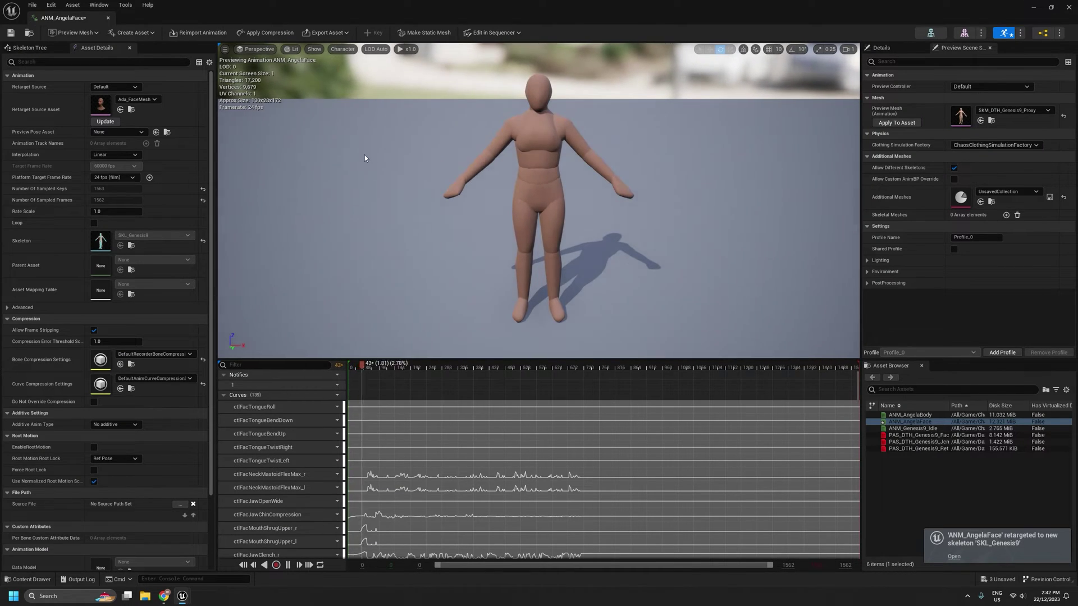
left_click_drag(435, 369, 393, 369)
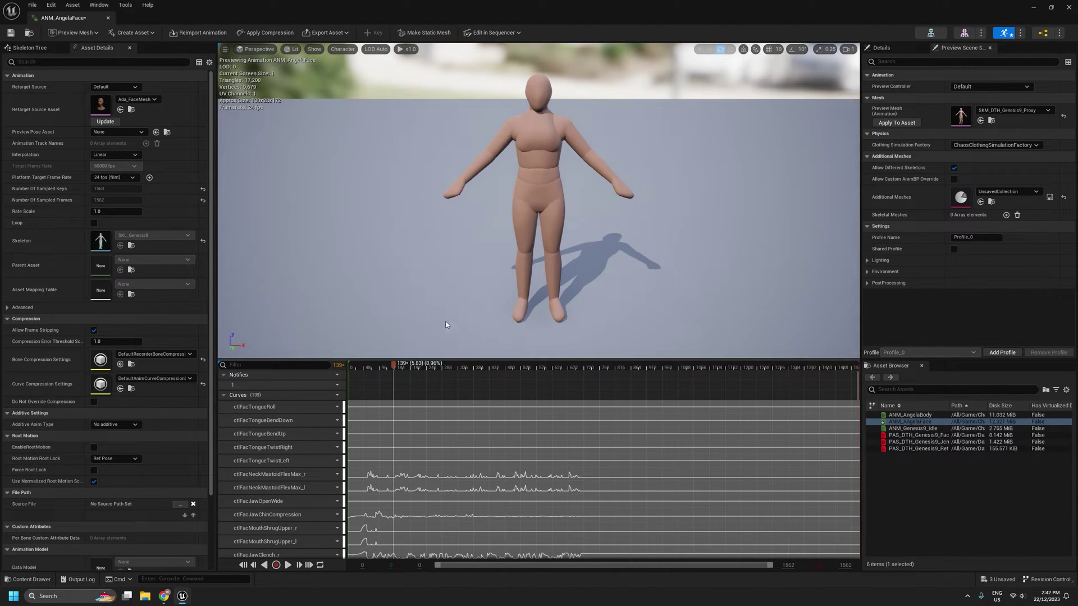
mouse_move(456, 367)
left_mouse_down()
mouse_move(493, 368)
mouse_move(440, 368)
left_mouse_up()
left_click(1010, 111)
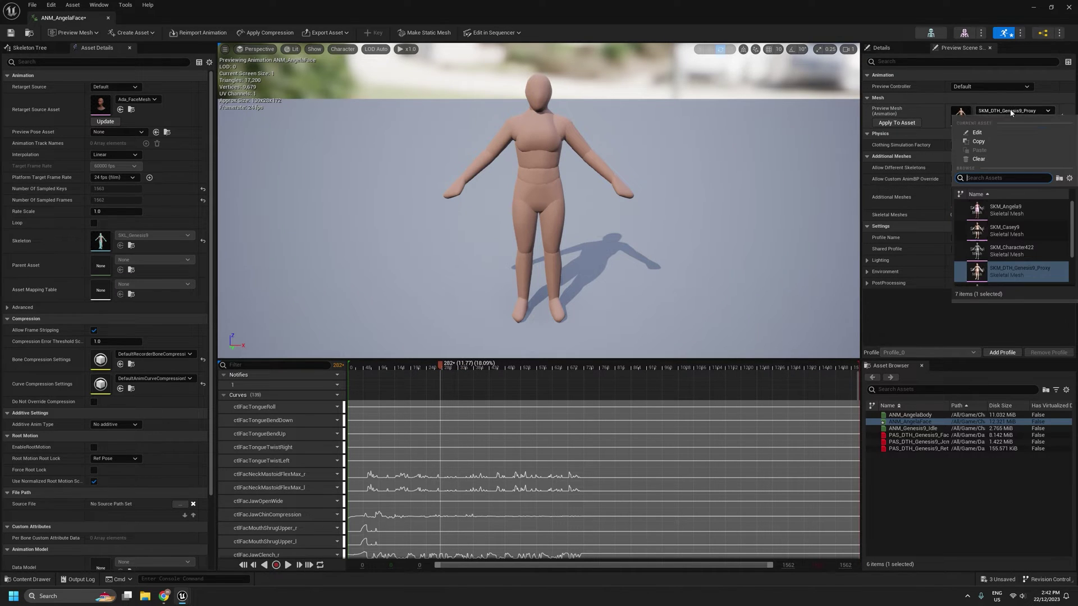
left_click(1020, 211)
- Scrub back to around frame 190, play the face animation briefly, then close the editor
left_click_drag(420, 368, 470, 387)
right_click_drag(459, 289, 444, 319)
left_click_drag(439, 368, 407, 368)
key("space")
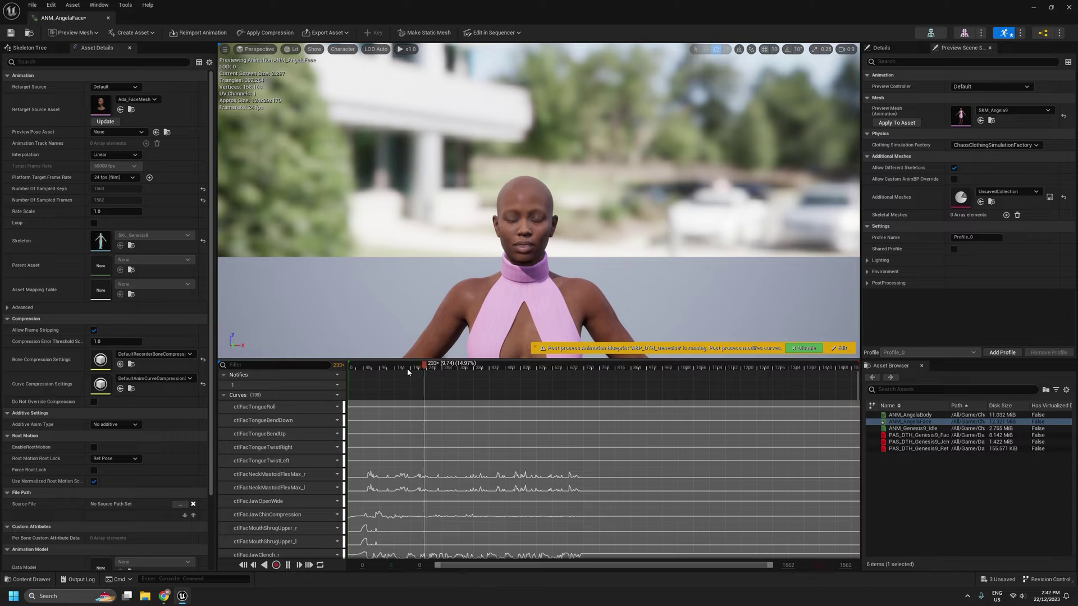
key("space")
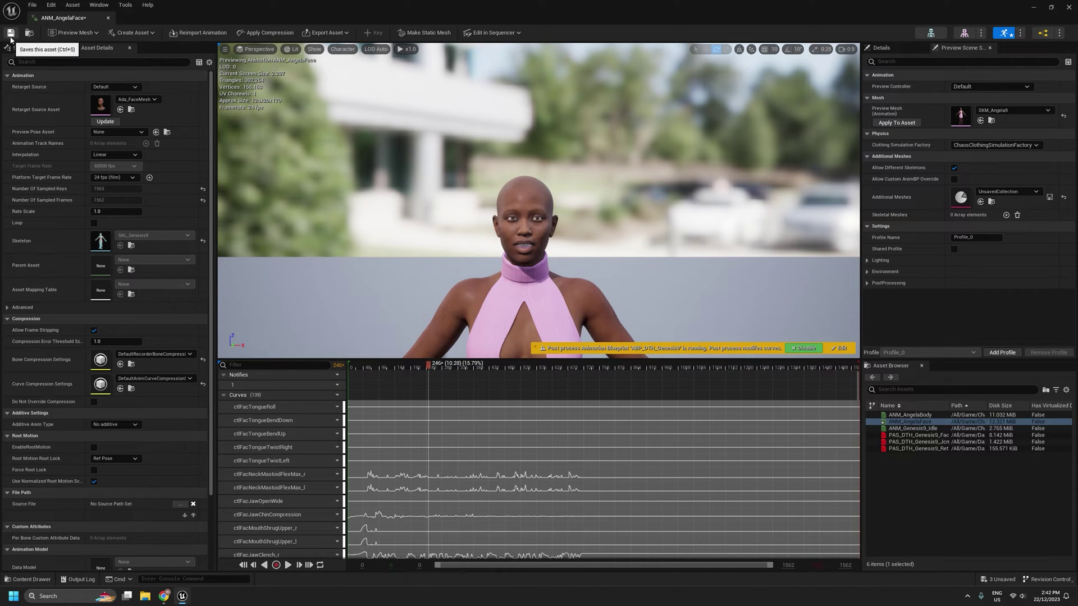
left_click(108, 17)
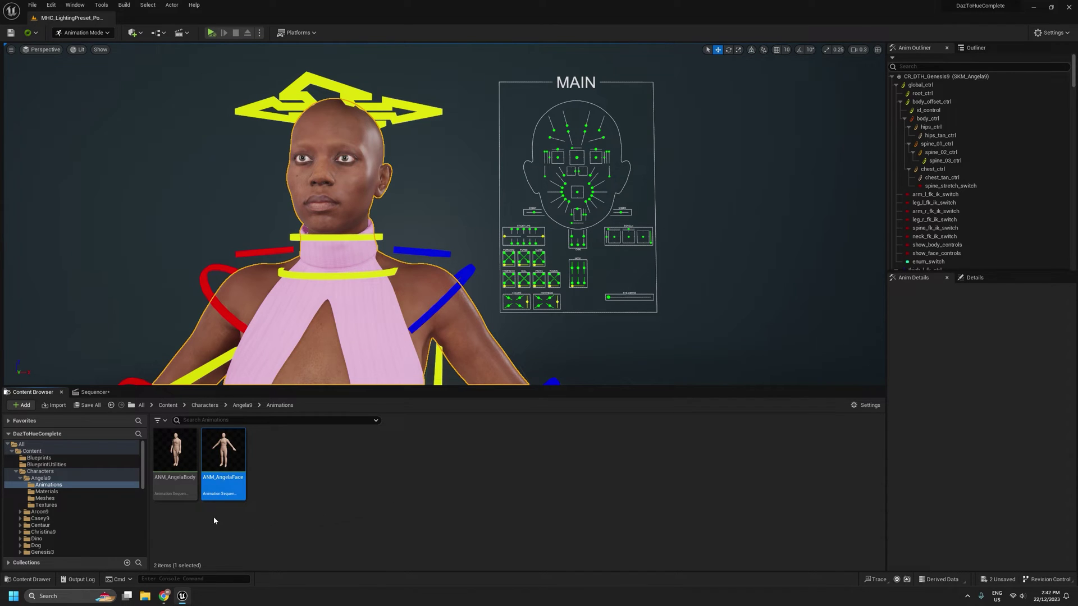
- Duplicate ANM_AngelaBody and name the copy ANM_AngelaComplete
left_click(175, 457)
left_click(222, 459)
left_click(175, 457)
left_click(223, 457)
right_click(180, 452)
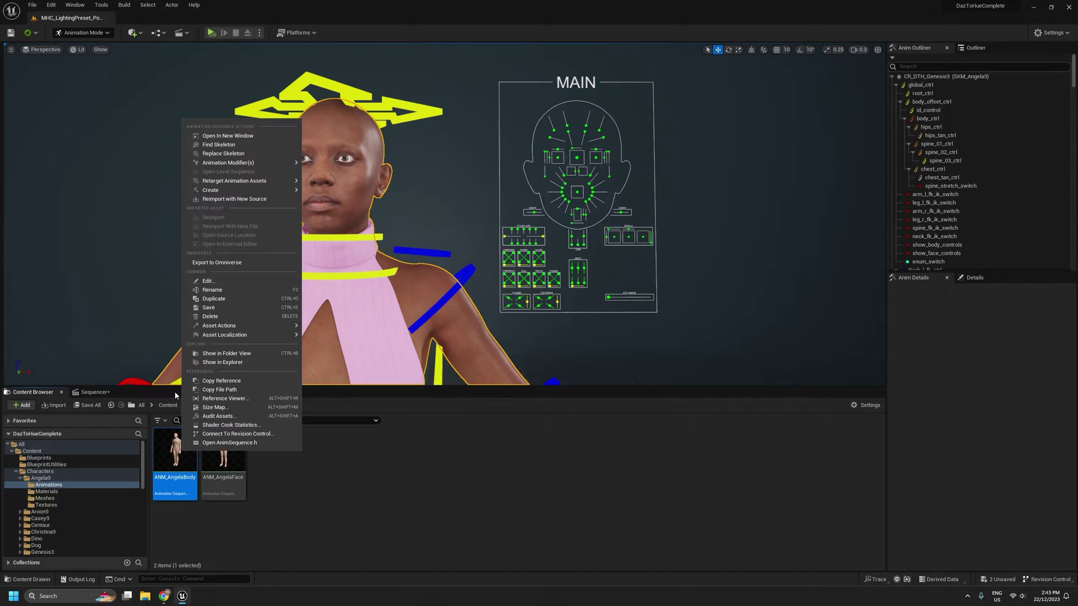
left_click(226, 299)
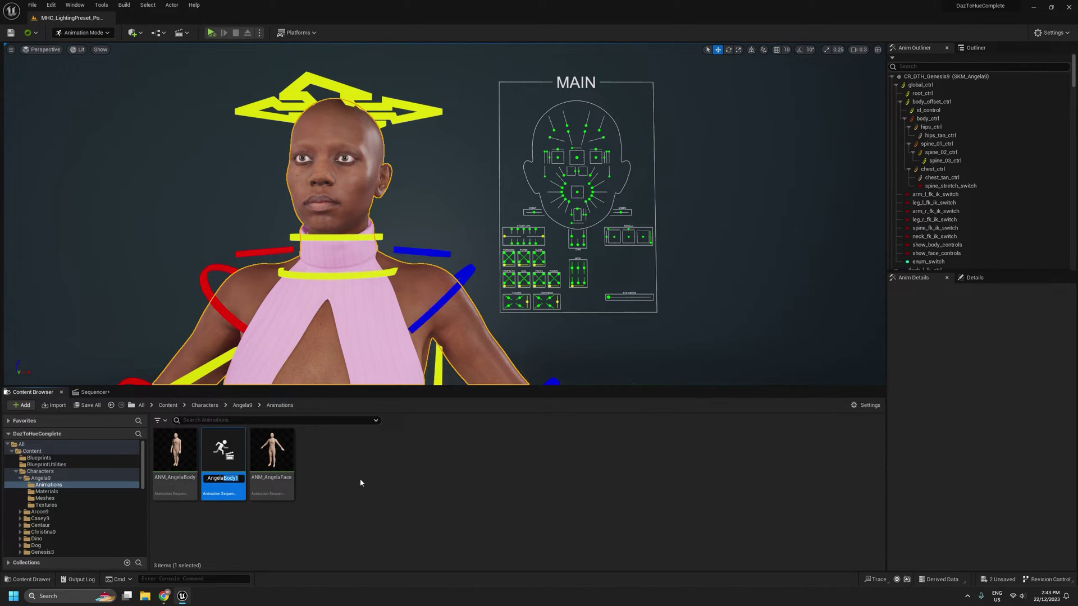
type("Complete")
key("Return")
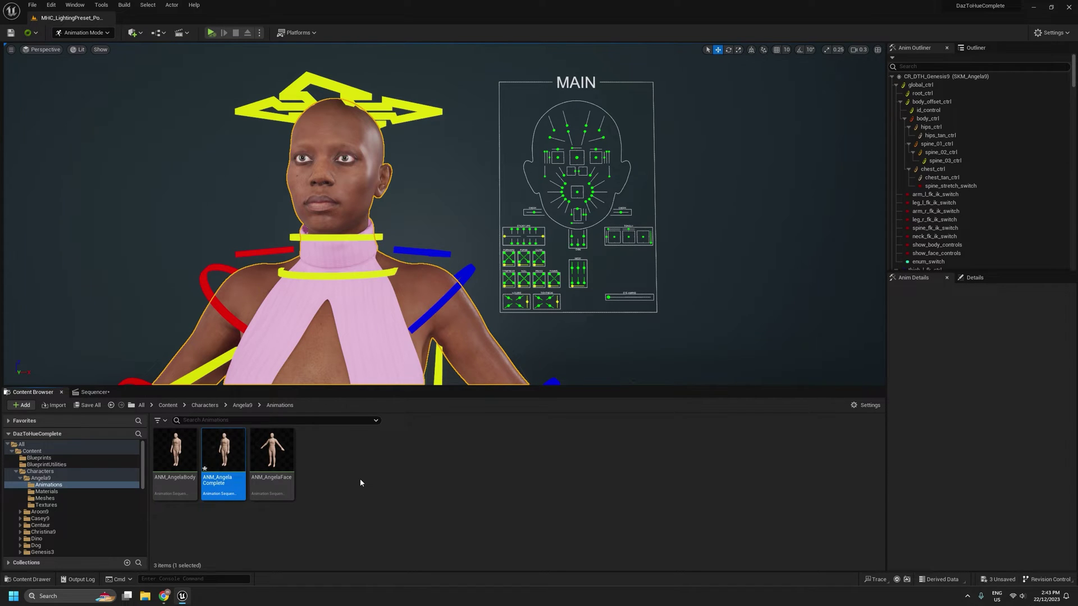
- Delete the HeadControlSwitch curve from ANM_AngelaComplete, leaving zero curves, save it, and return to the level editor
double_click(224, 451)
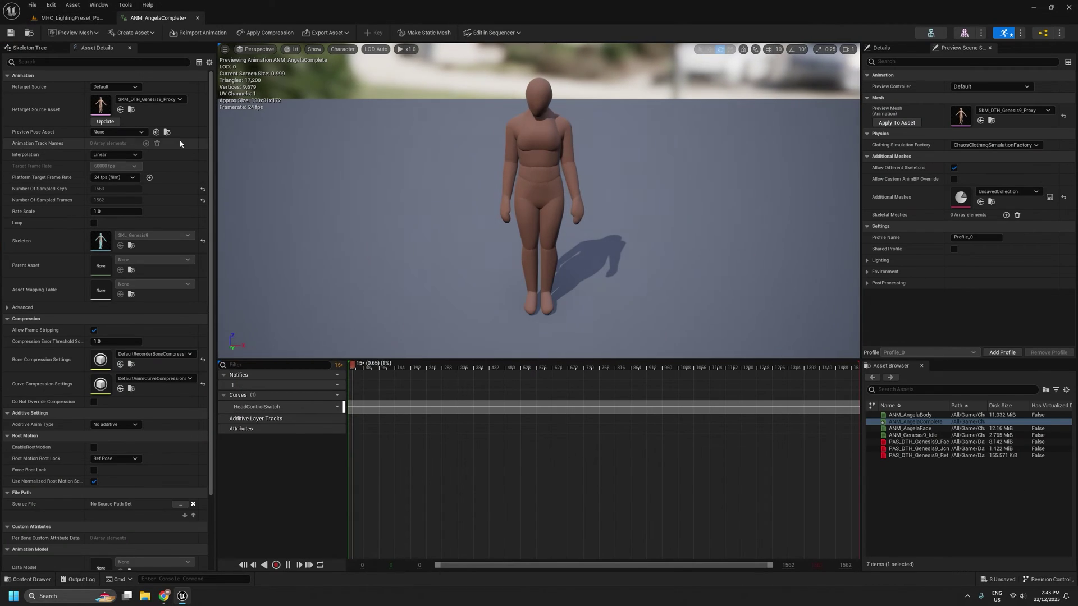
mouse_move(409, 371)
left_mouse_down()
mouse_move(448, 368)
mouse_move(391, 367)
left_mouse_up()
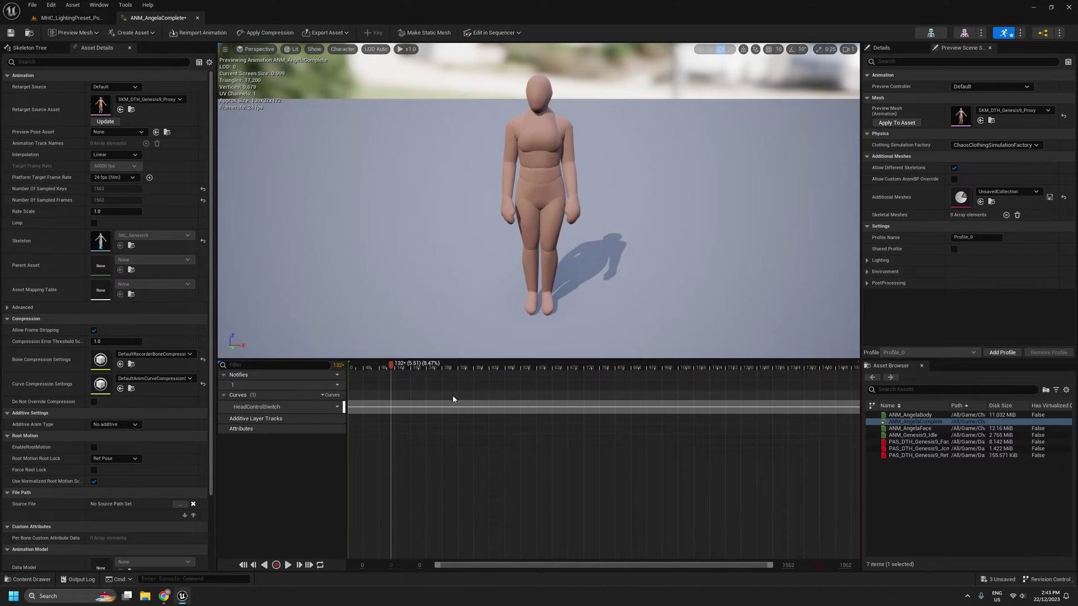
left_click(262, 410)
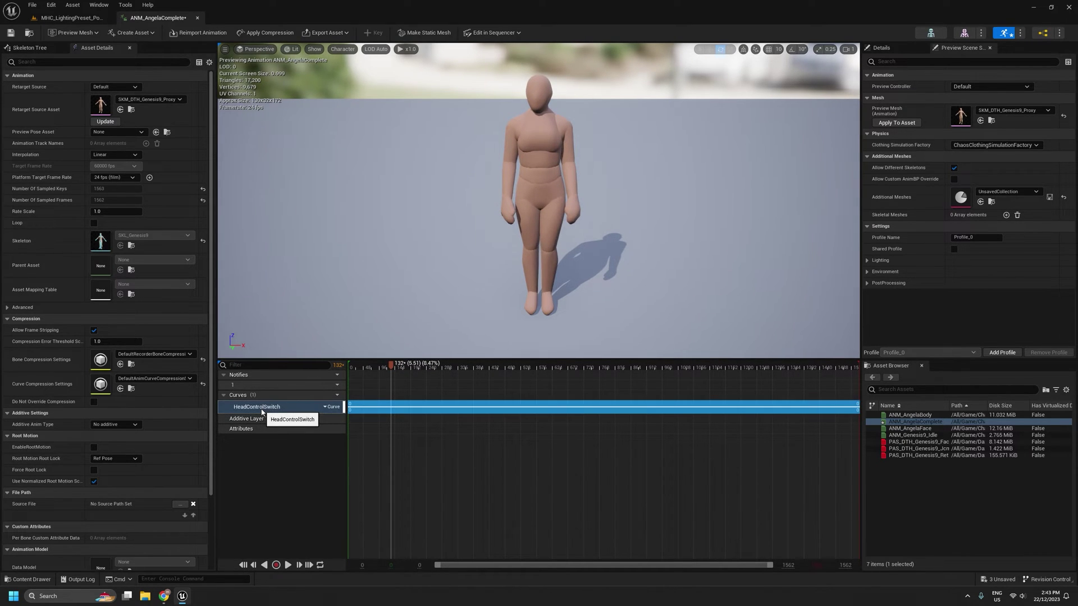
right_click(262, 412)
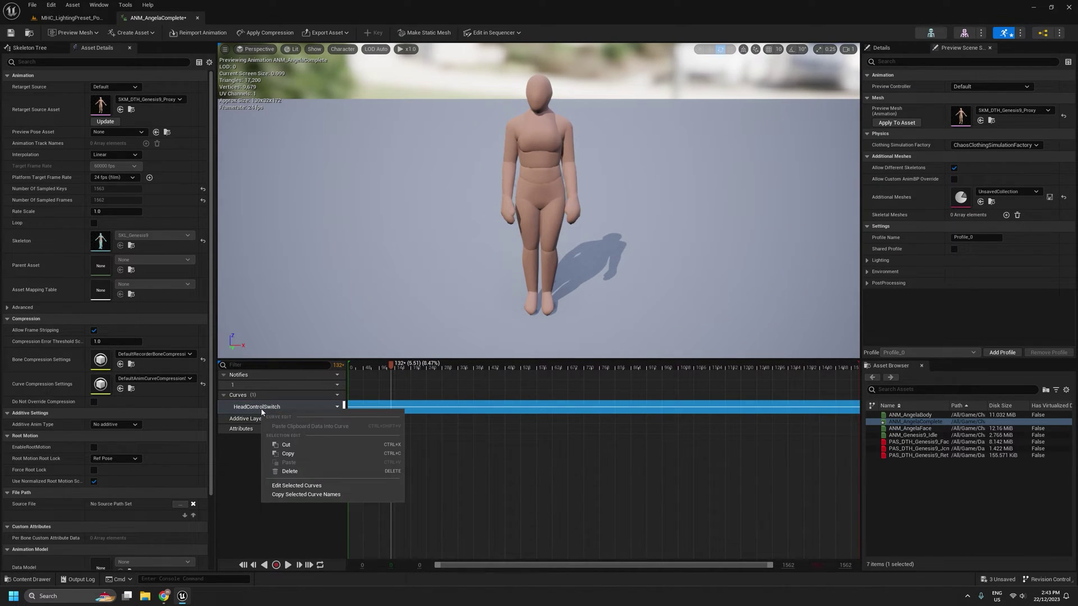
left_click(287, 472)
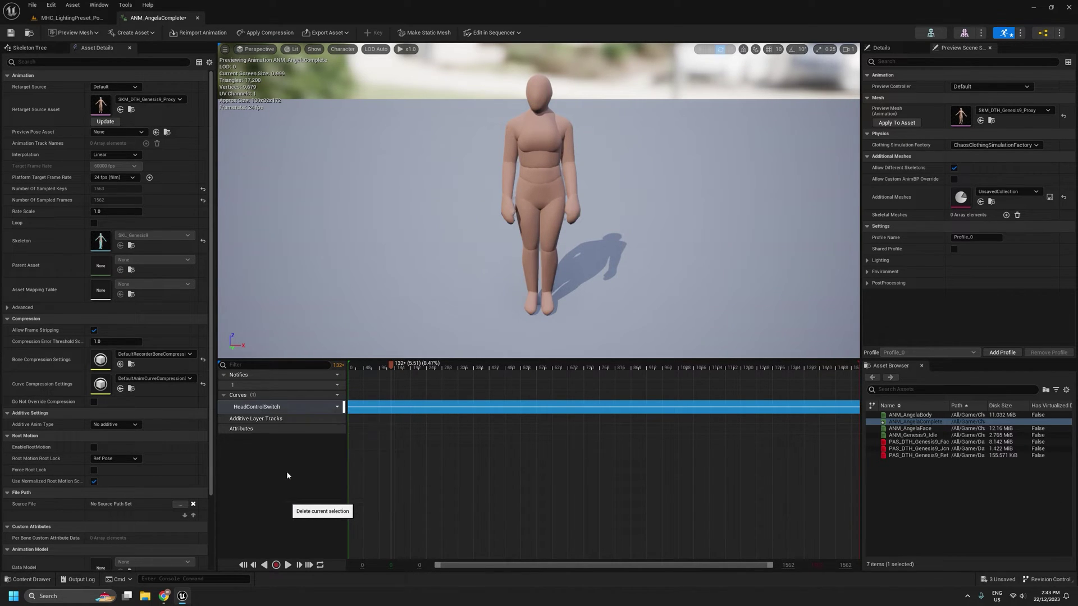
left_click(10, 34)
left_click(68, 19)
- Inspect ANM_AngelaFace at frame 258 and ANM_AngelaComplete, then reopen ANM_AngelaFace
double_click(272, 449)
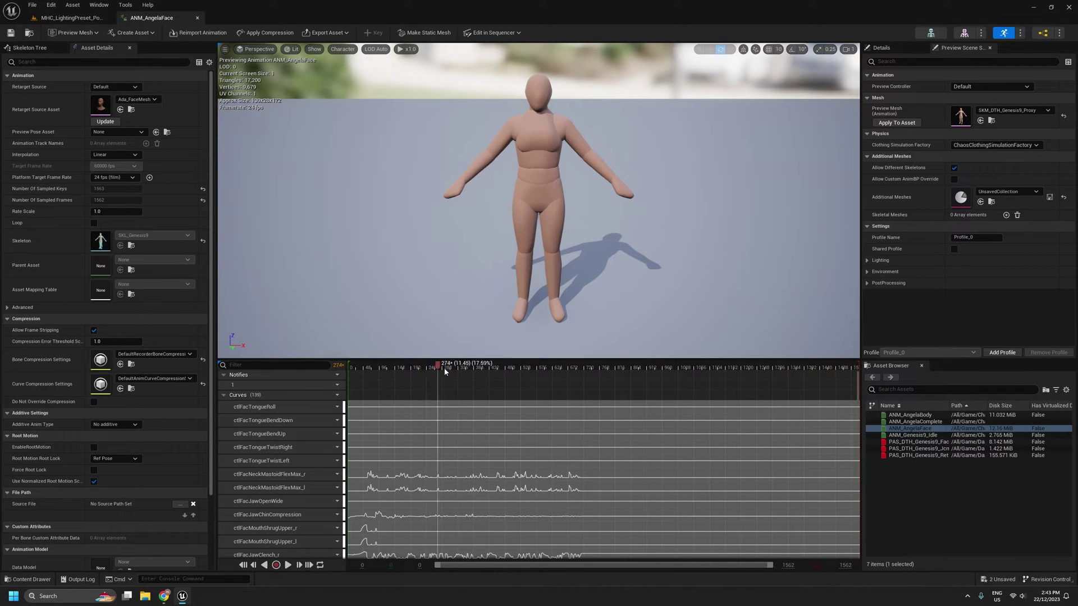
left_click(432, 369)
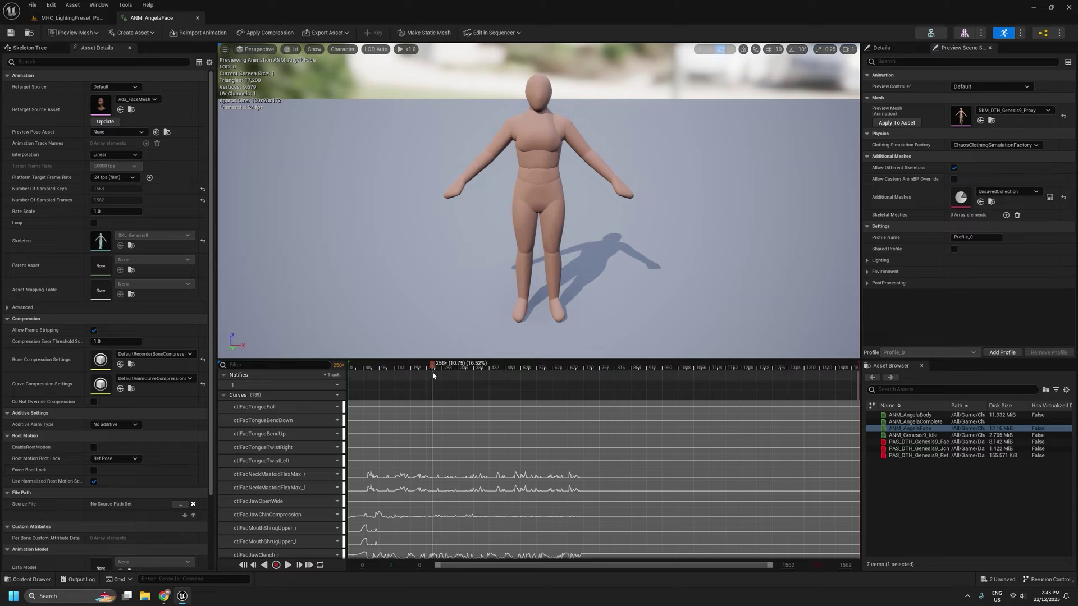
left_click(284, 409)
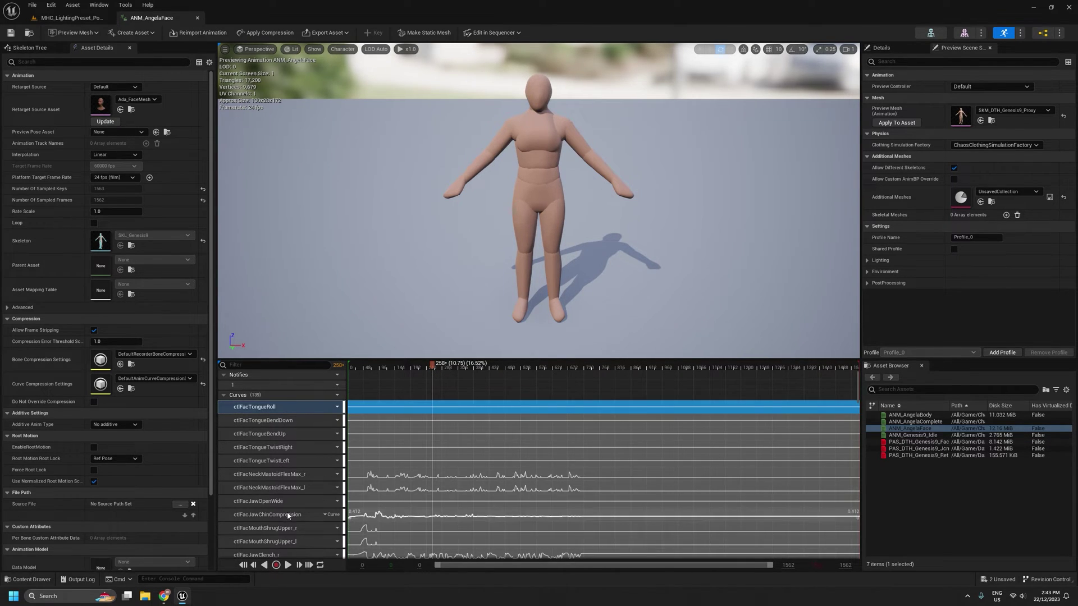
left_click(70, 18)
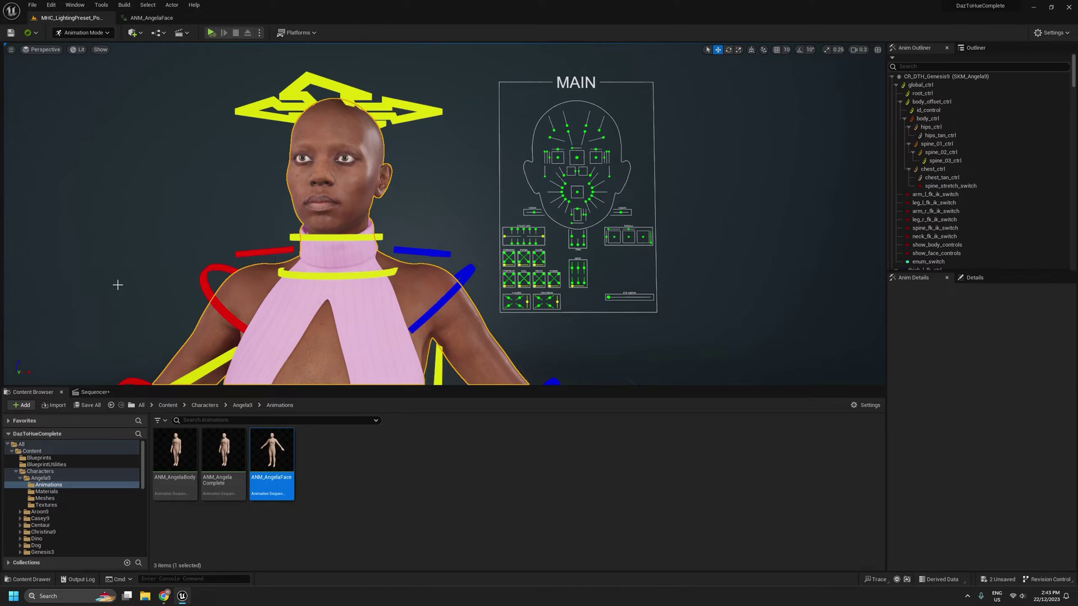
double_click(216, 448)
mouse_move(170, 27)
left_mouse_down()
mouse_move(187, 90)
mouse_move(170, 26)
left_mouse_up()
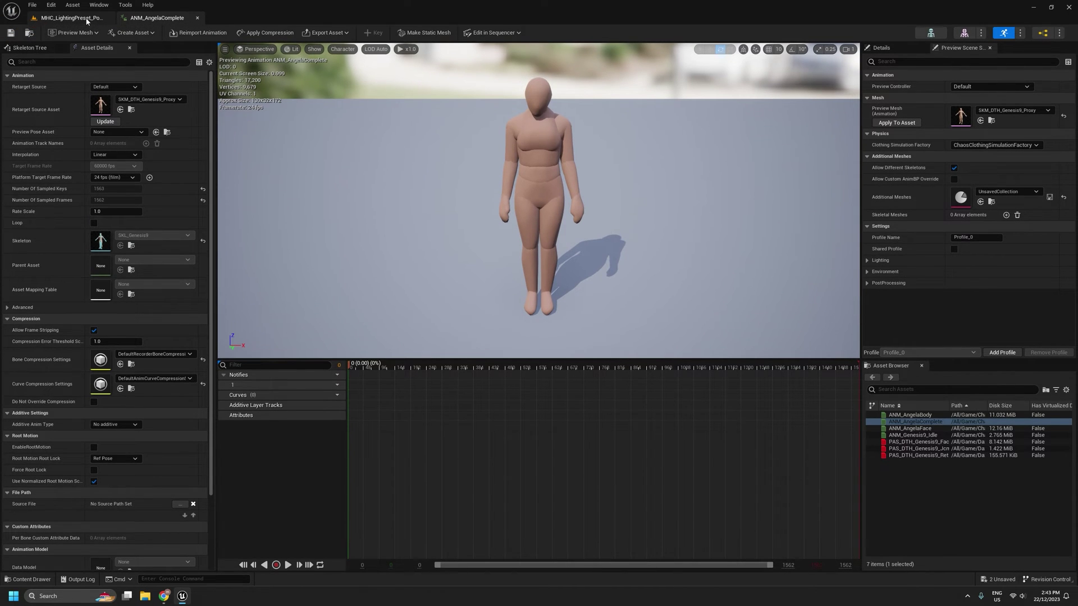
left_click(99, 18)
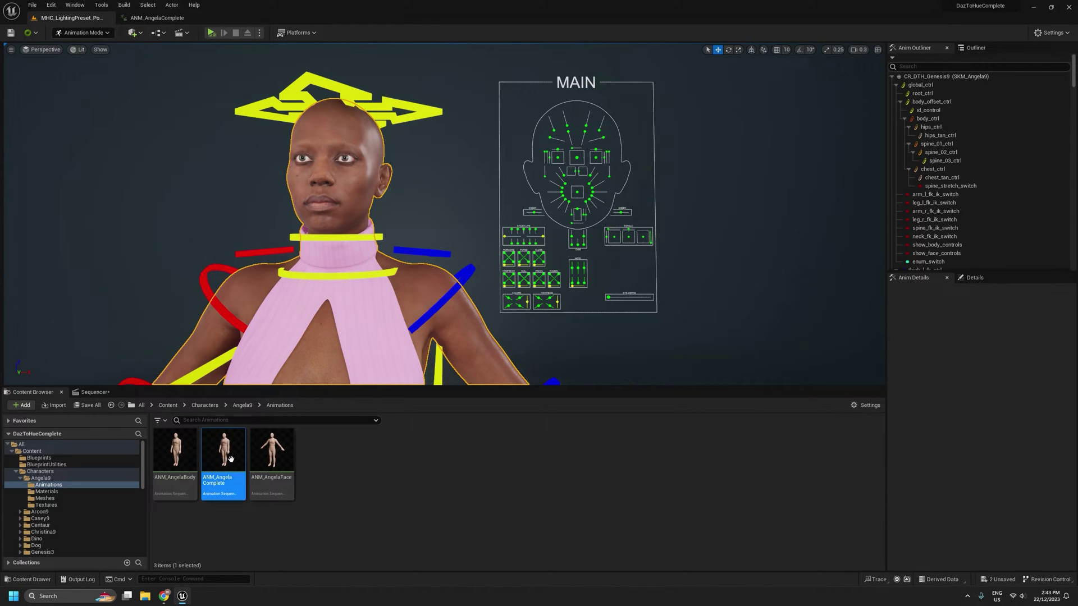
double_click(272, 449)
- Select all 139 ctlFac curves starting at ctlFacTongueRoll in ANM_AngelaFace and copy them
left_click(278, 406)
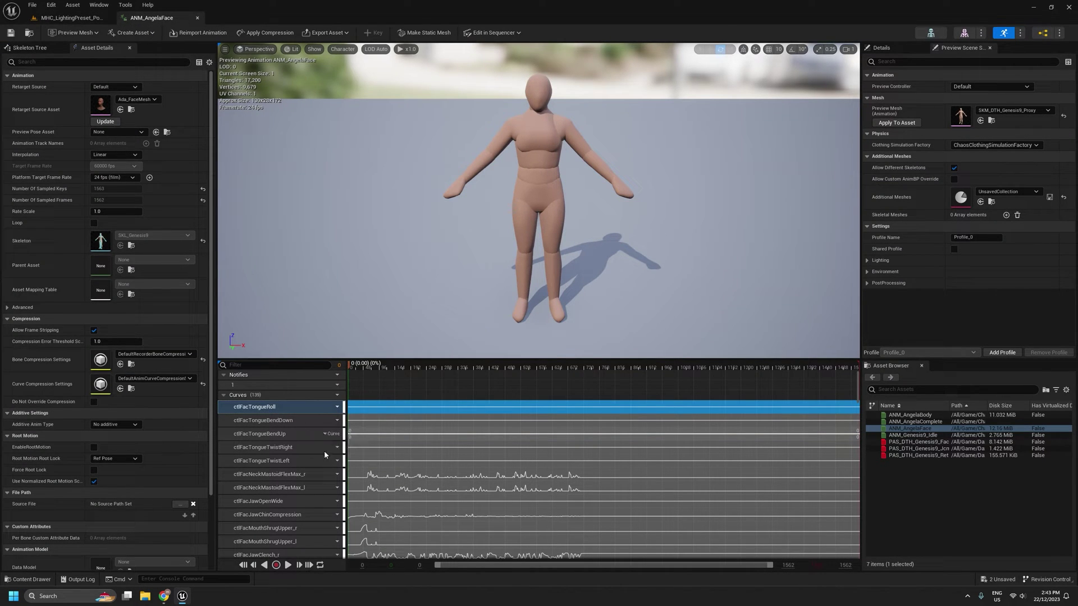
scroll(856, 402, "down", 3)
scroll(857, 402, "up", 5)
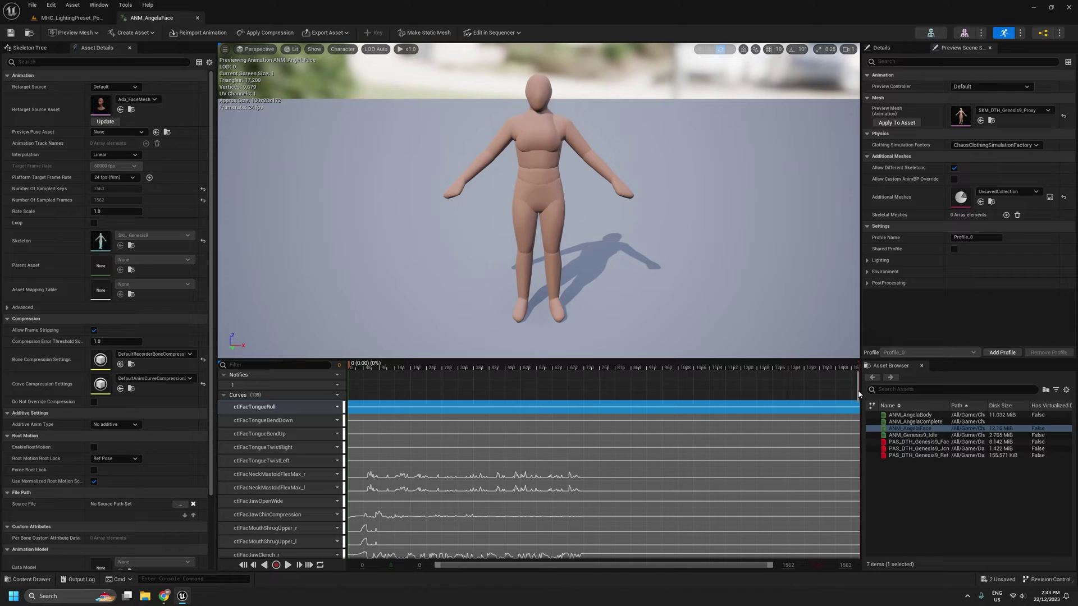
left_click(269, 474)
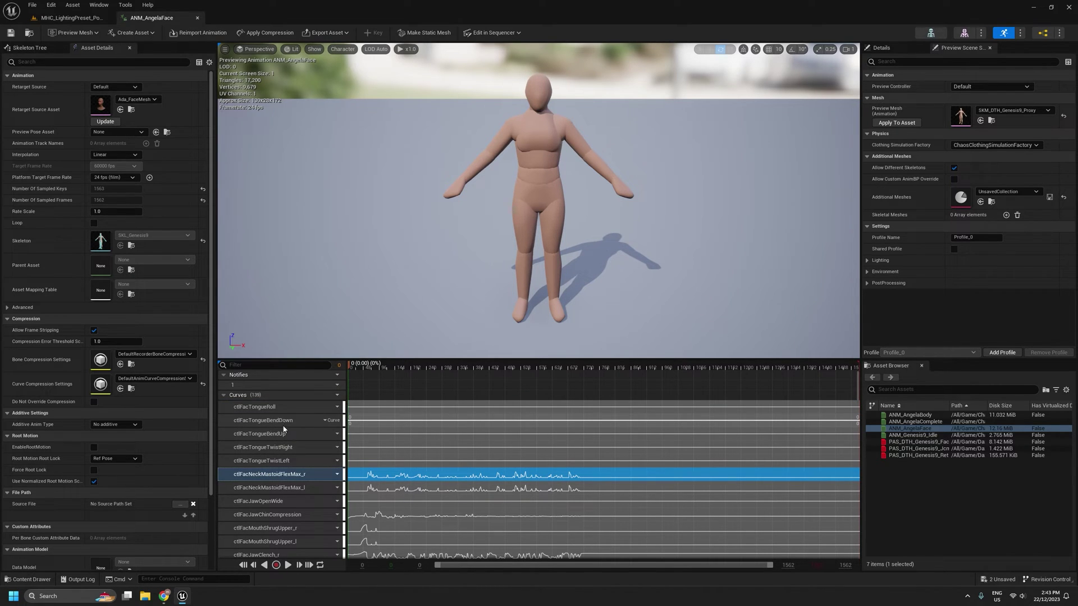
left_click(271, 407)
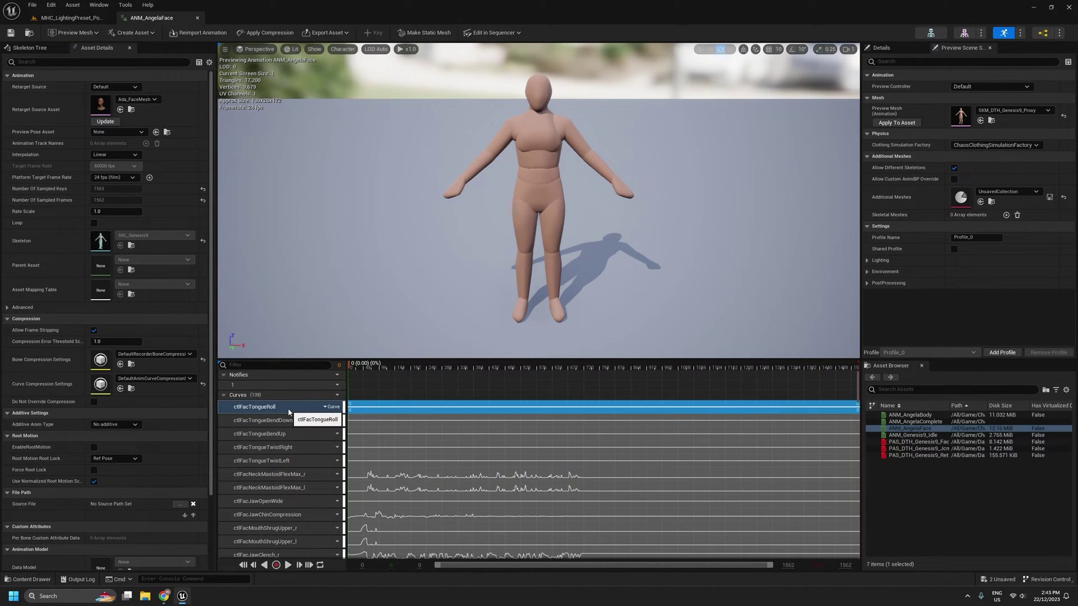
left_click_drag(858, 387, 860, 547)
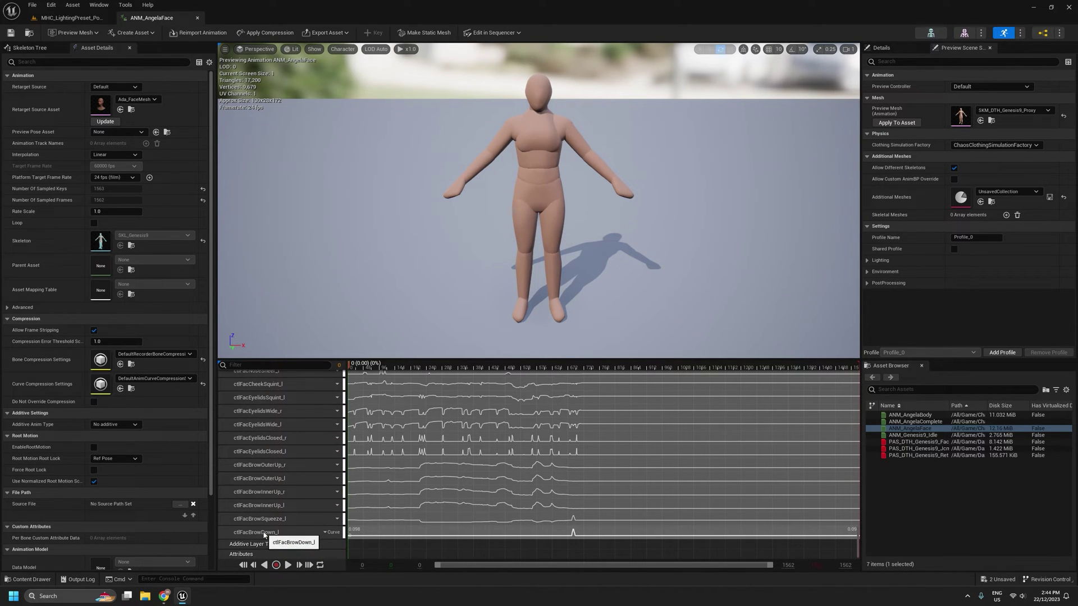
left_click(286, 533, "shift")
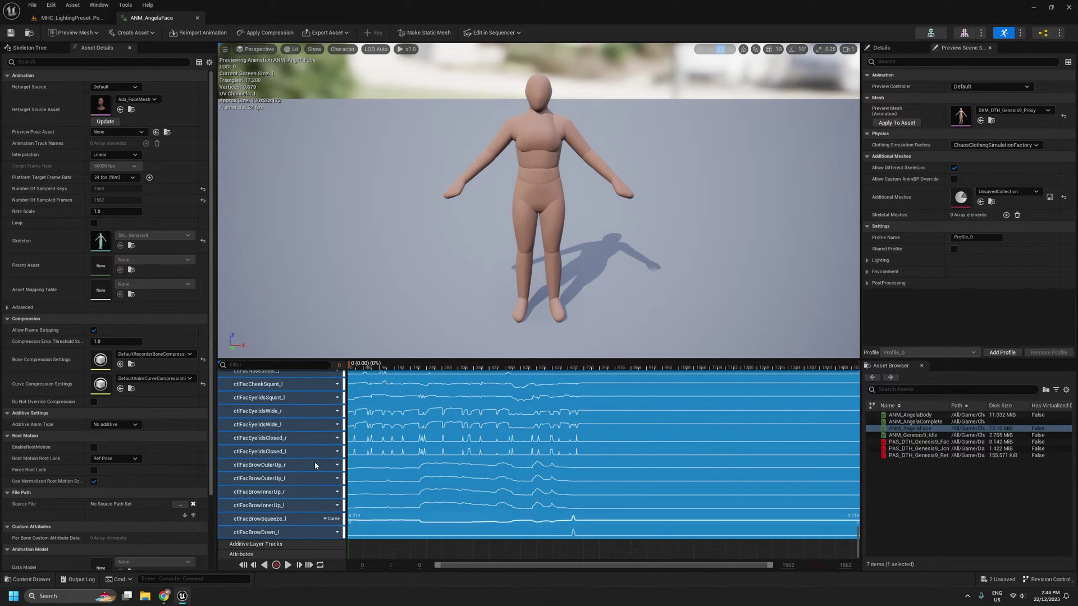
right_click(302, 534)
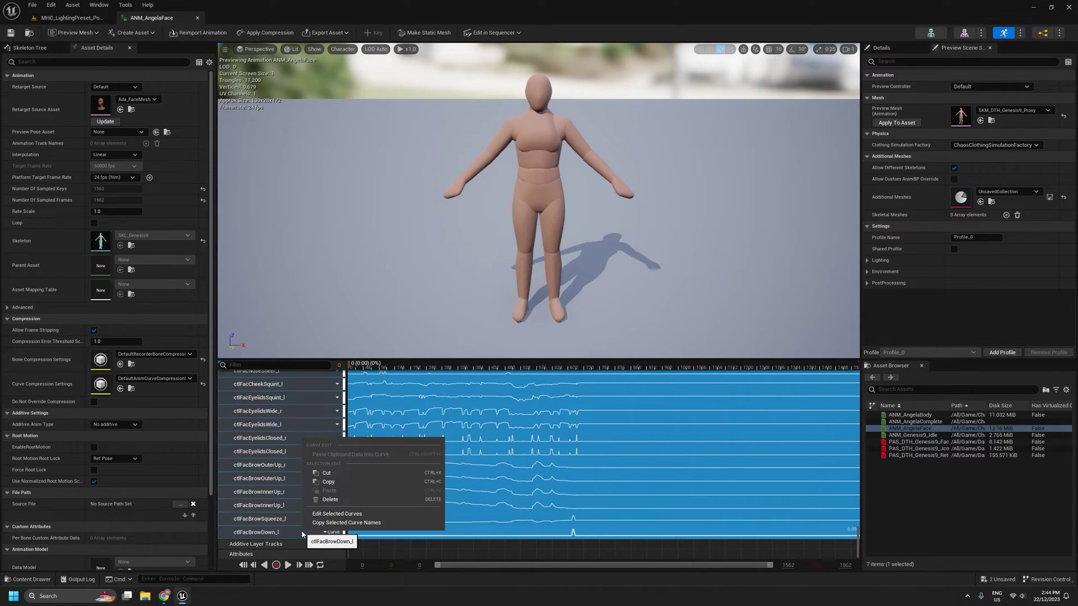
left_click(329, 482)
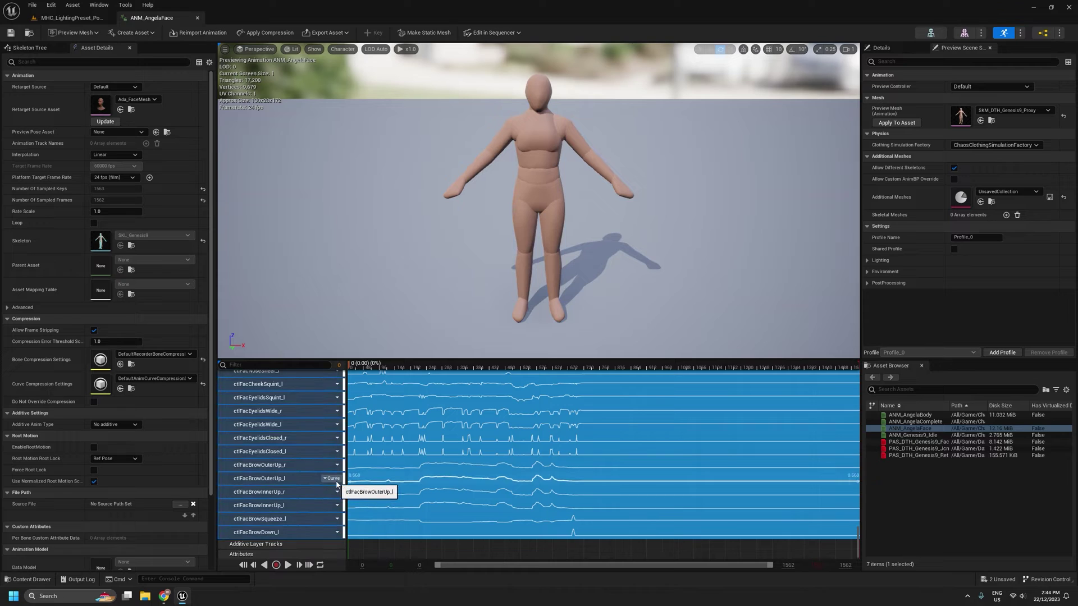
- Add the ctlFacBrowDown_l curve to ANM_AngelaComplete
left_click(77, 22)
double_click(221, 466)
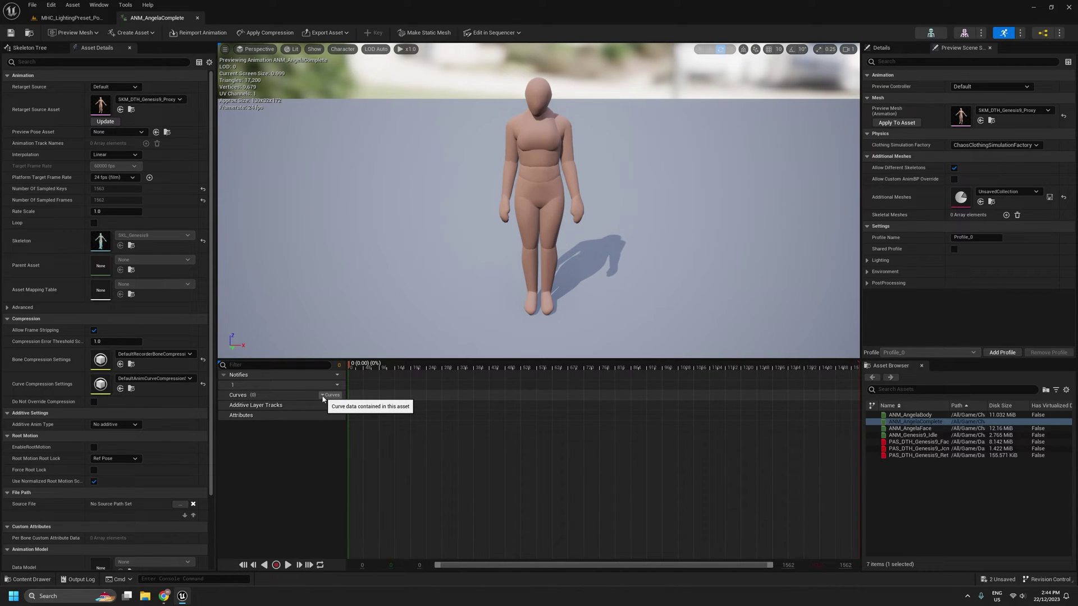
left_click(323, 399)
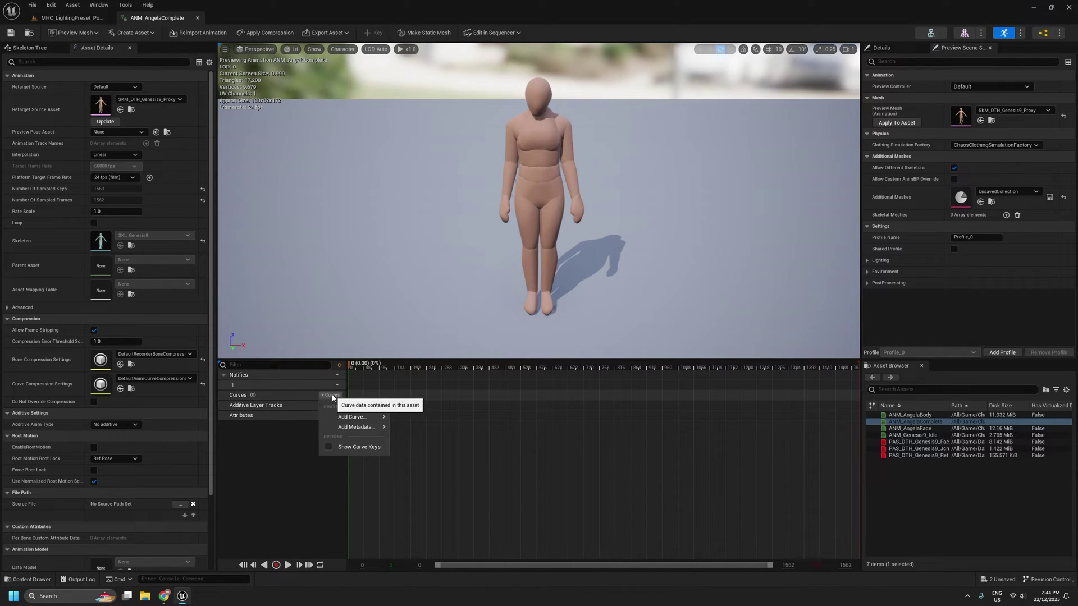
mouse_move(354, 417)
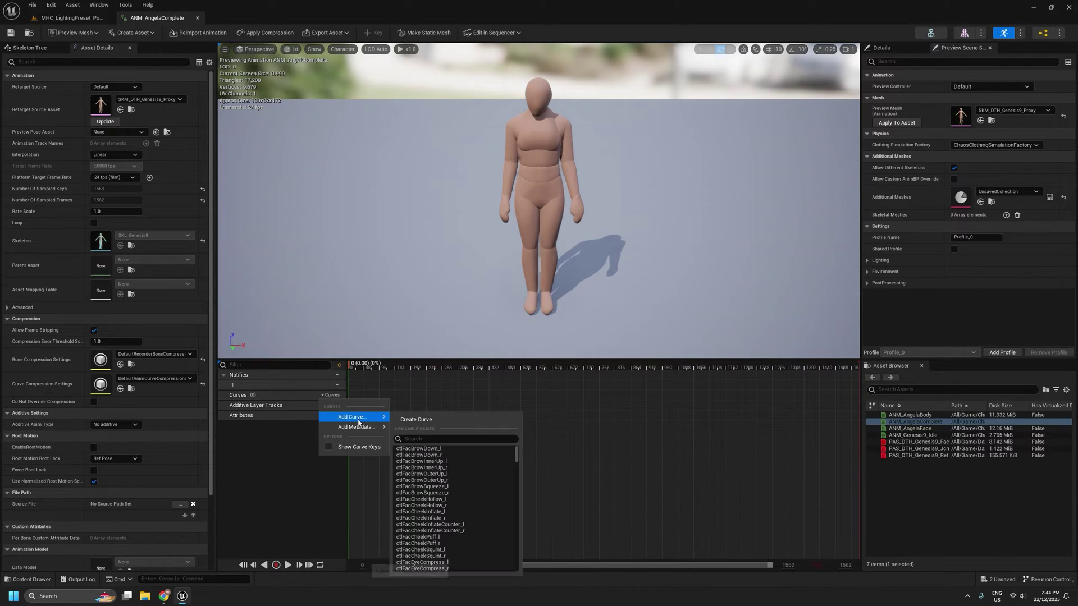
left_click(441, 449)
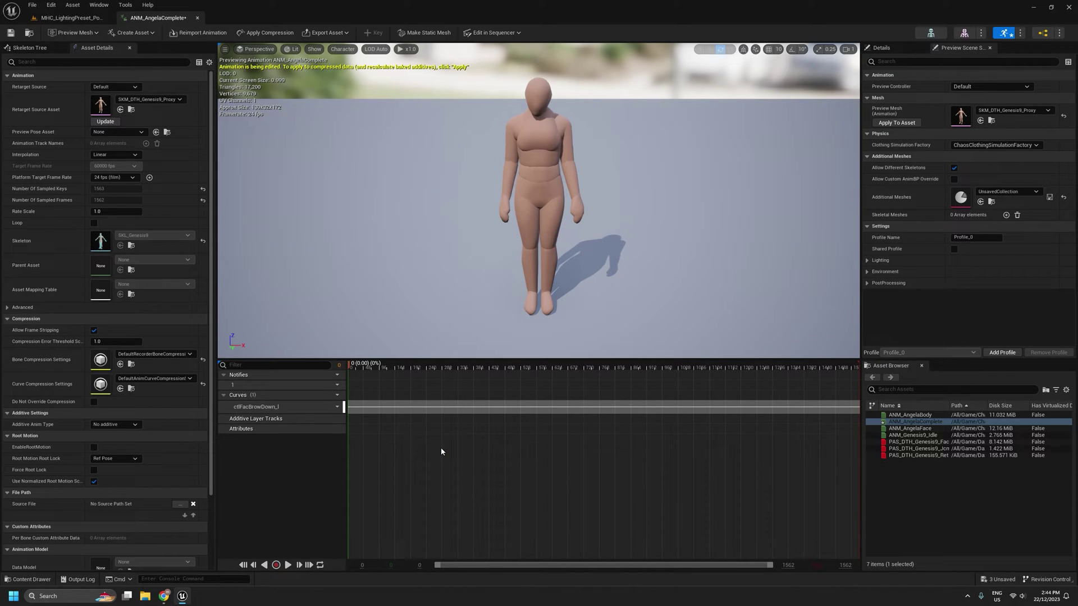
- Paste the copied facial curves onto the ctlFacBrowDown_l track and scrub the result
left_click(252, 408)
right_click(253, 407)
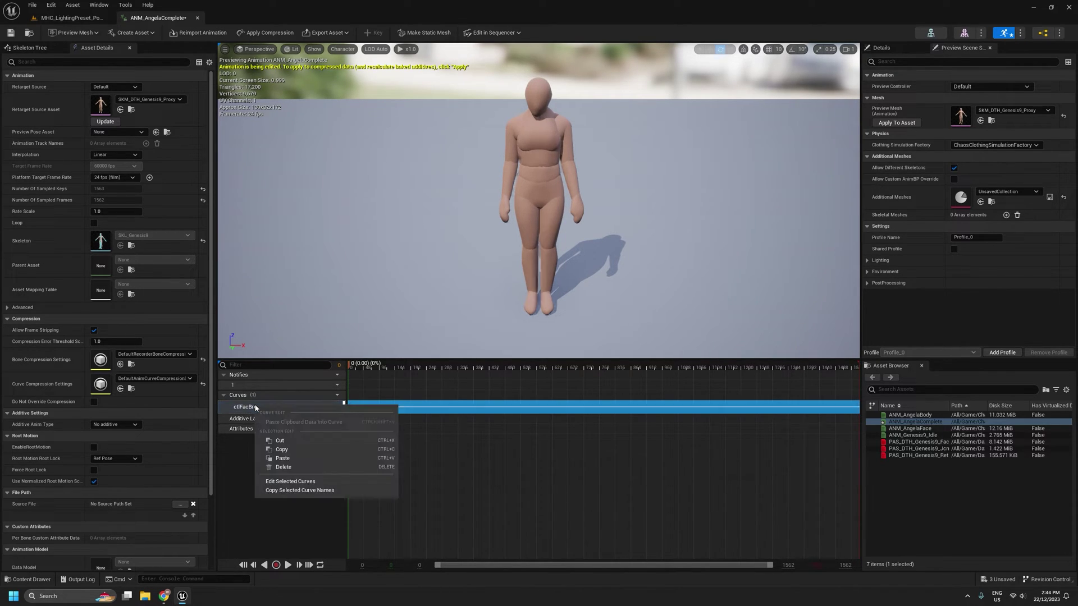
left_click(283, 458)
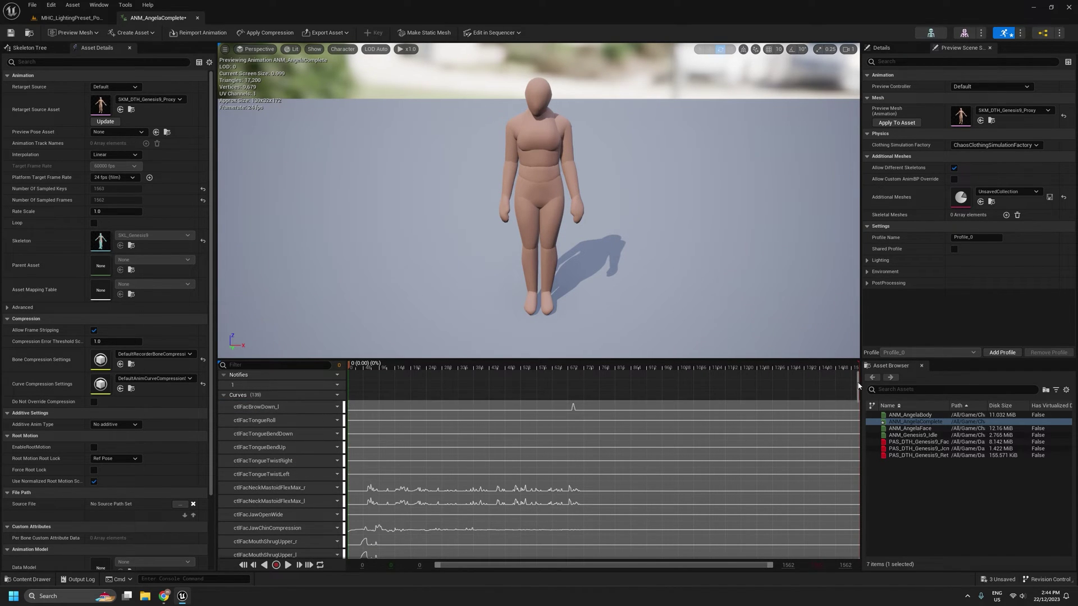
left_click_drag(857, 387, 870, 357)
- Preview ANM_AngelaComplete on the SKM_Angela9 mesh across frames 102–369 and save it
left_click_drag(402, 368, 457, 376)
left_click(1013, 110)
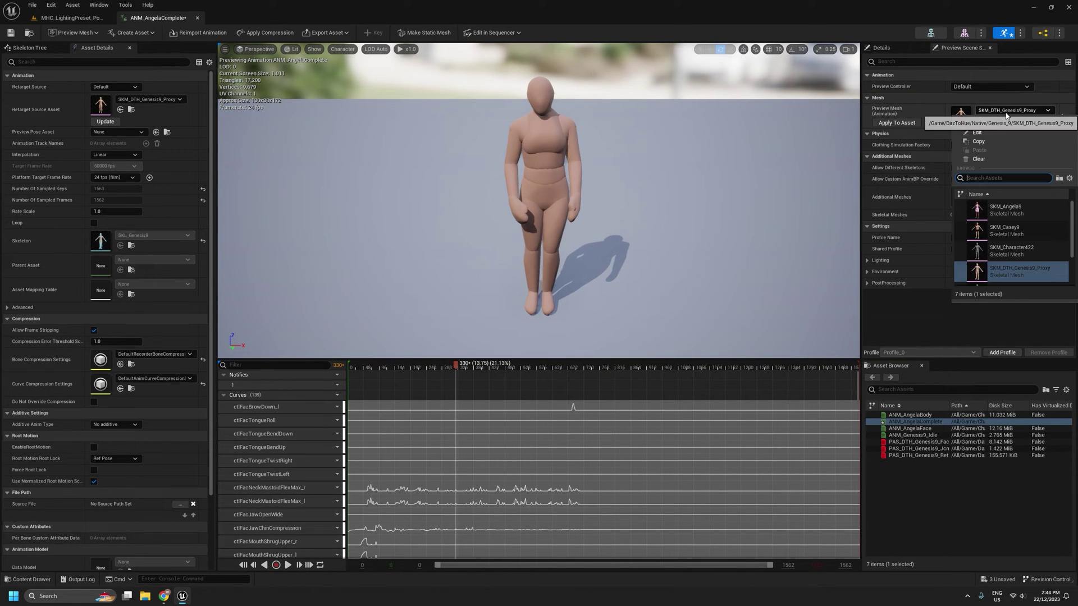
left_click(1006, 210)
left_click_drag(456, 366, 349, 389)
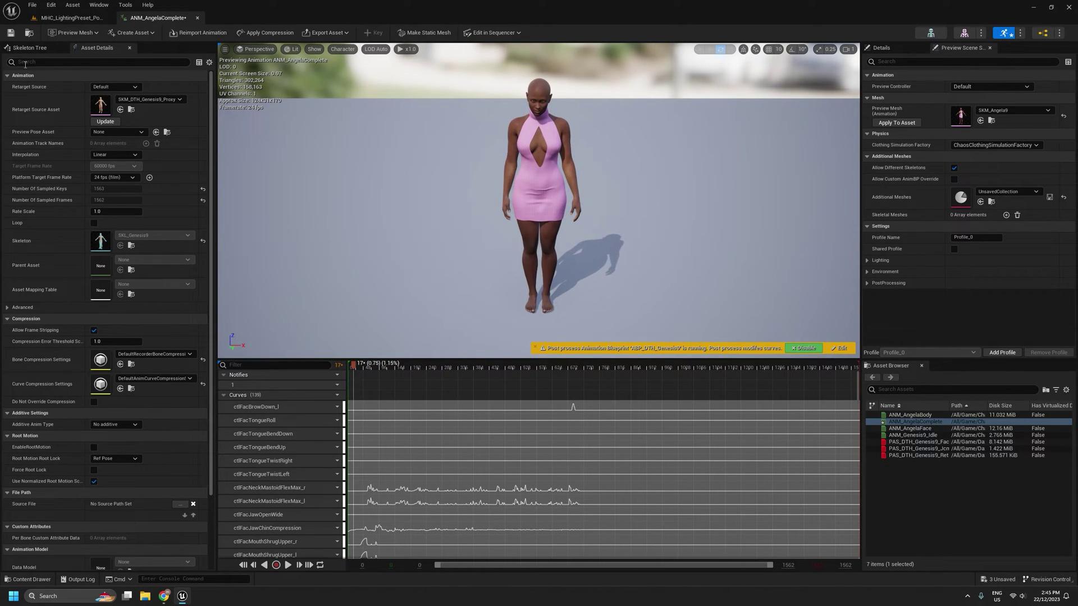
left_click(10, 32)
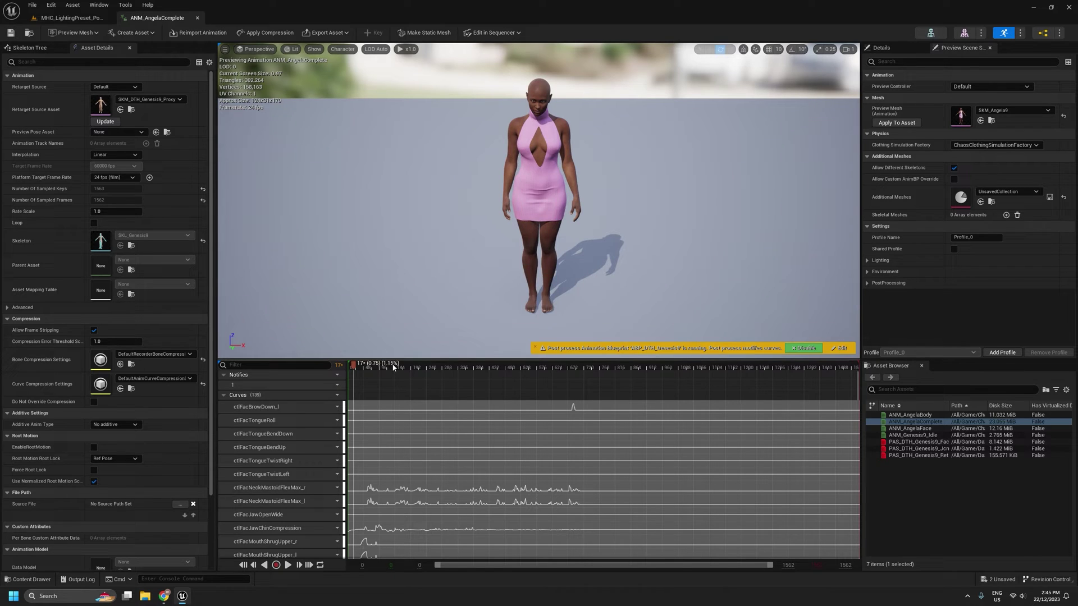
left_click_drag(396, 370, 491, 371)
- Close the animation editor, bring up NewLevelSequence, and collapse the CR_DTH_Genesis9 channels
left_click(198, 19)
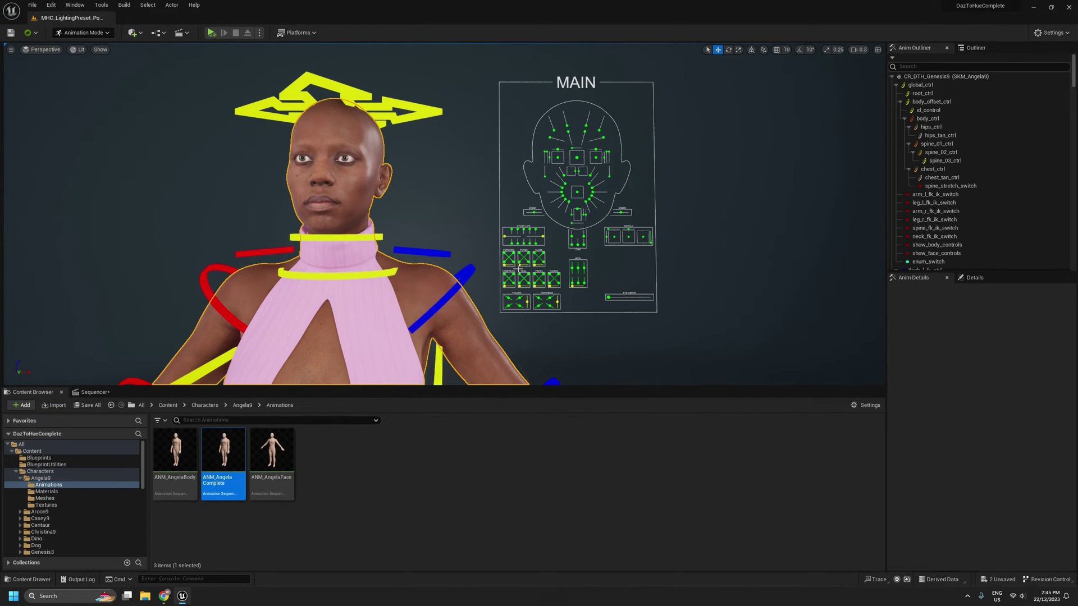
left_click(12, 450)
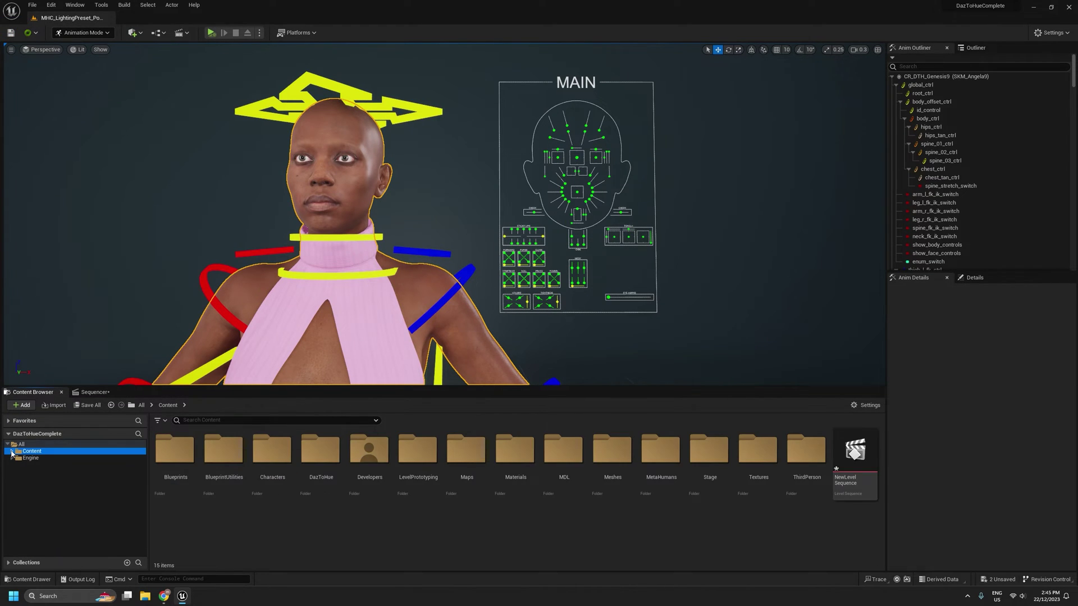
left_click(32, 451)
left_click(89, 392)
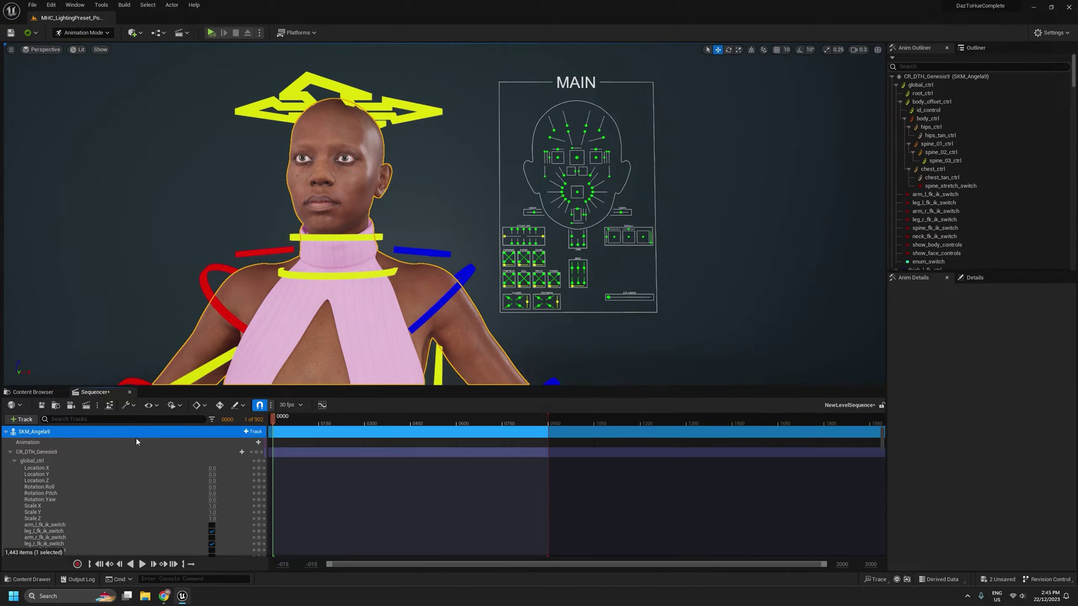
left_click(10, 453)
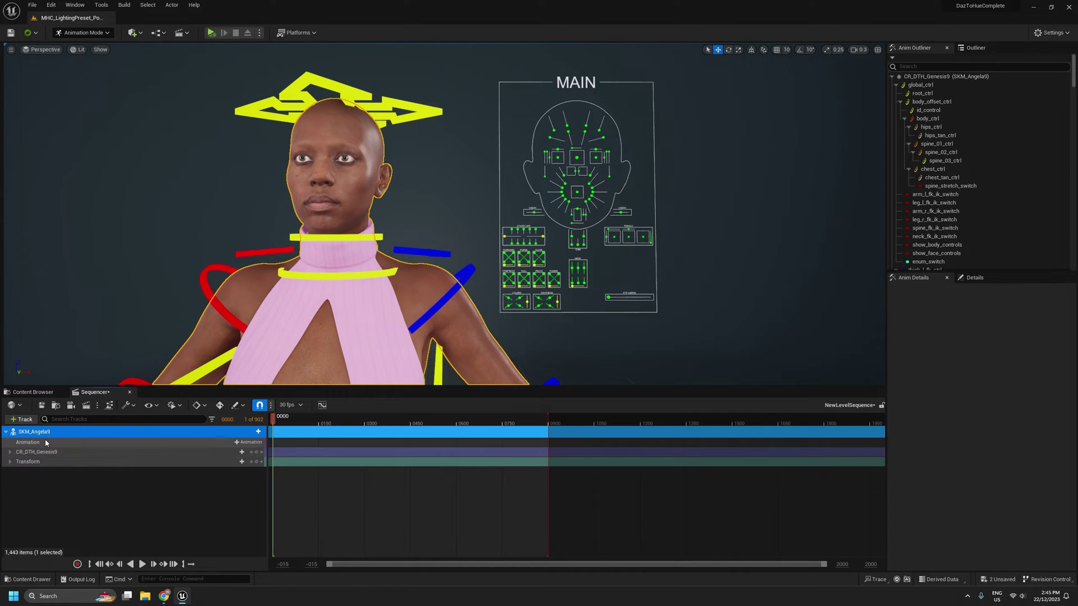
- Delete the CR_DTH_Genesis9 track, rewind to frame 0, and assign ANM_AngelaComplete to SKM_Angela9's Animation track
left_click(33, 456)
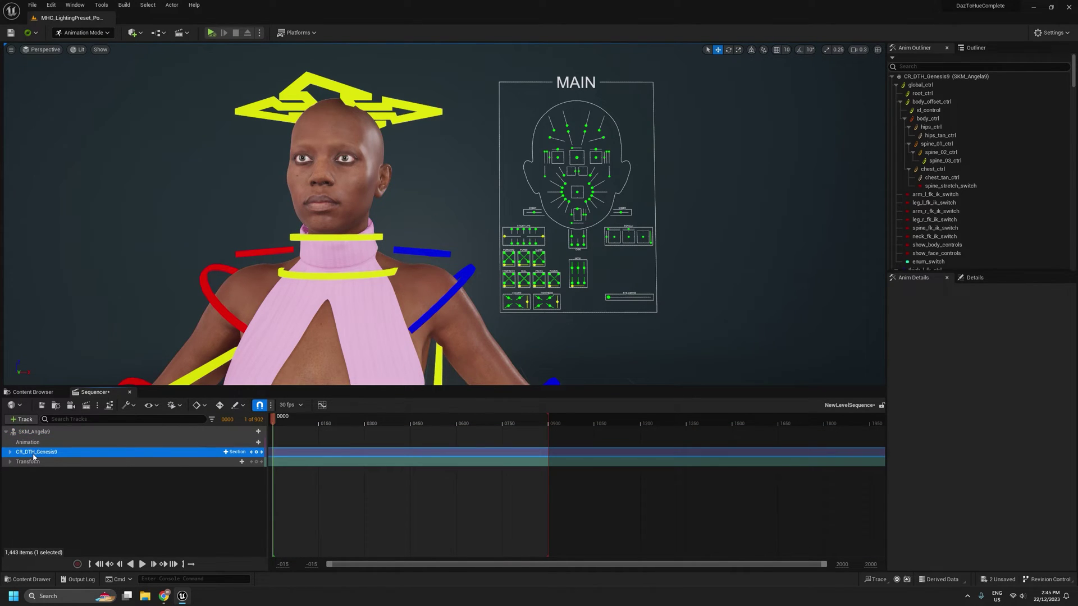
key("Delete")
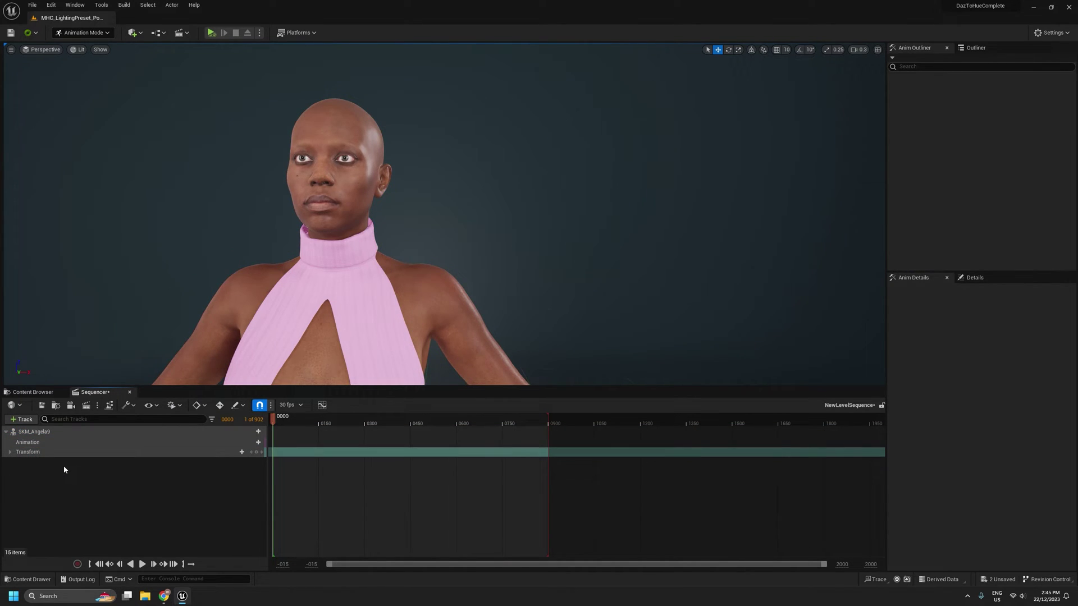
left_click(322, 422)
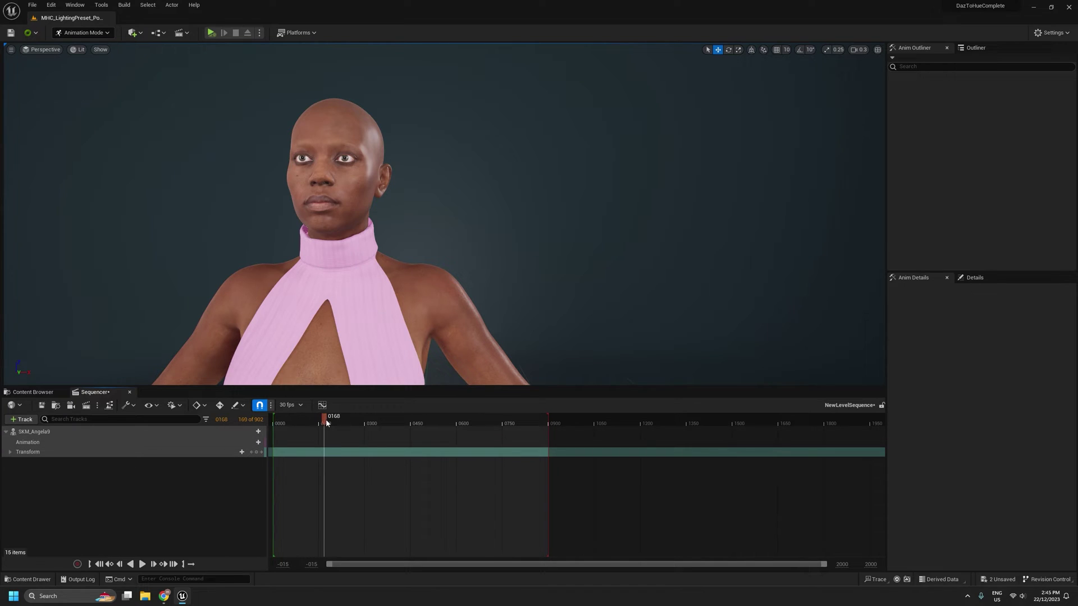
left_click(99, 565)
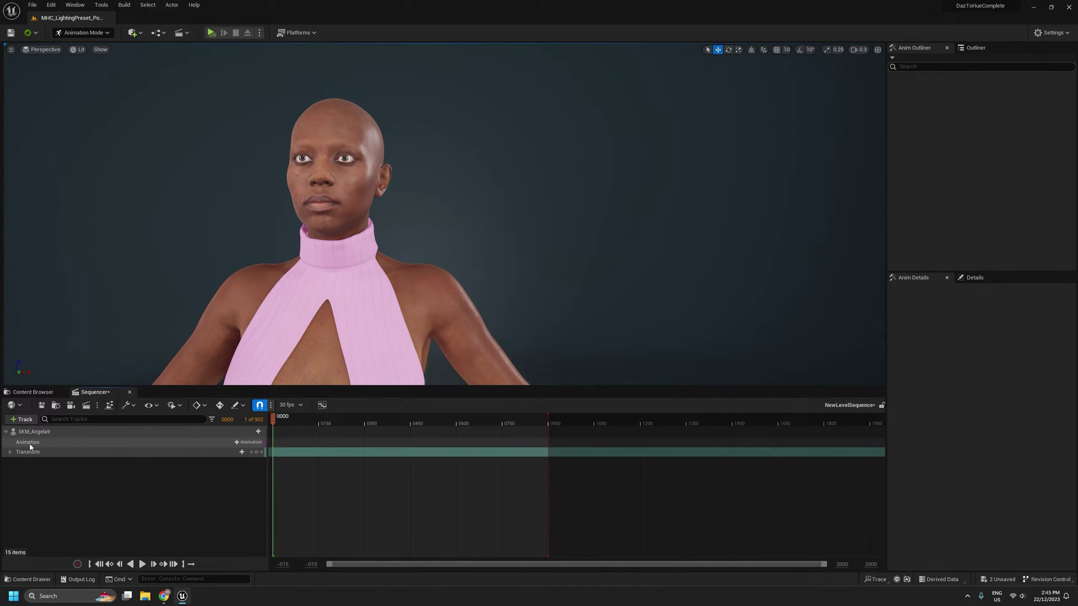
left_click(240, 442)
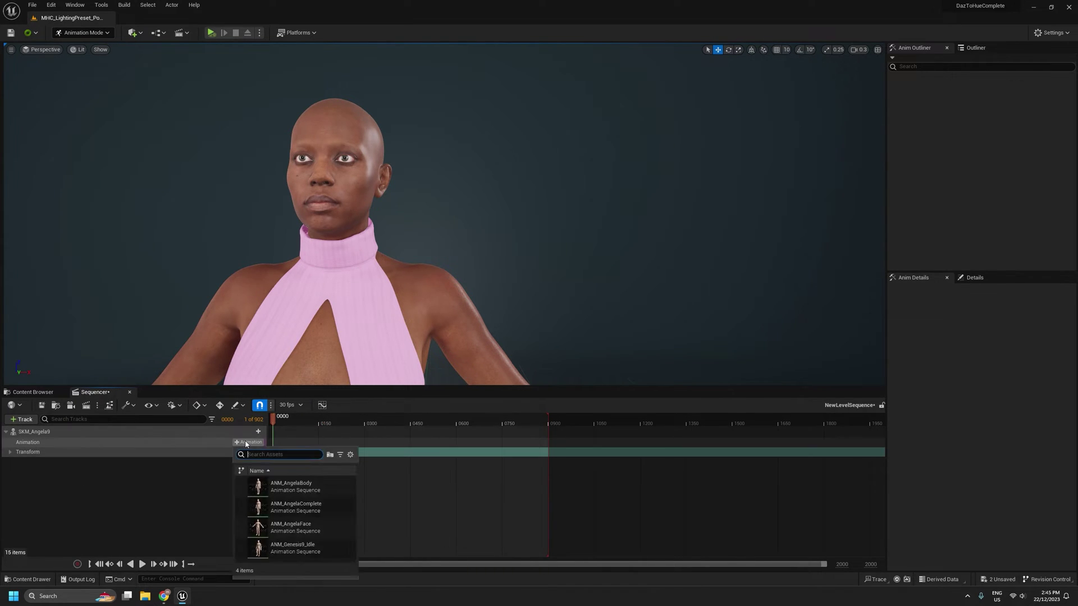
left_click(295, 506)
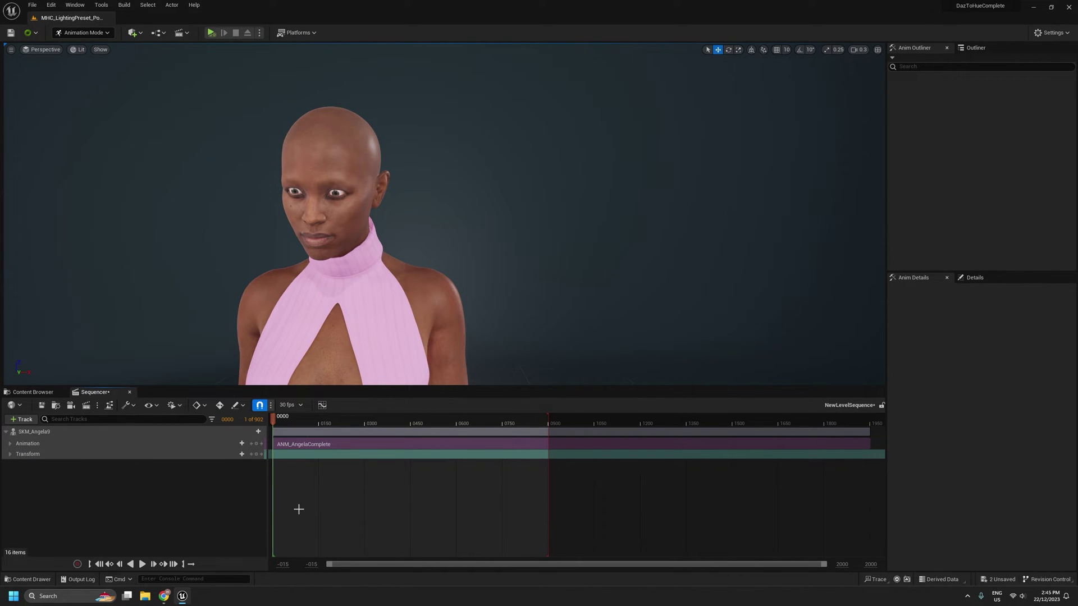
- Add an Audio track holding f_sample_audio and play the sequence with it
left_click(21, 419)
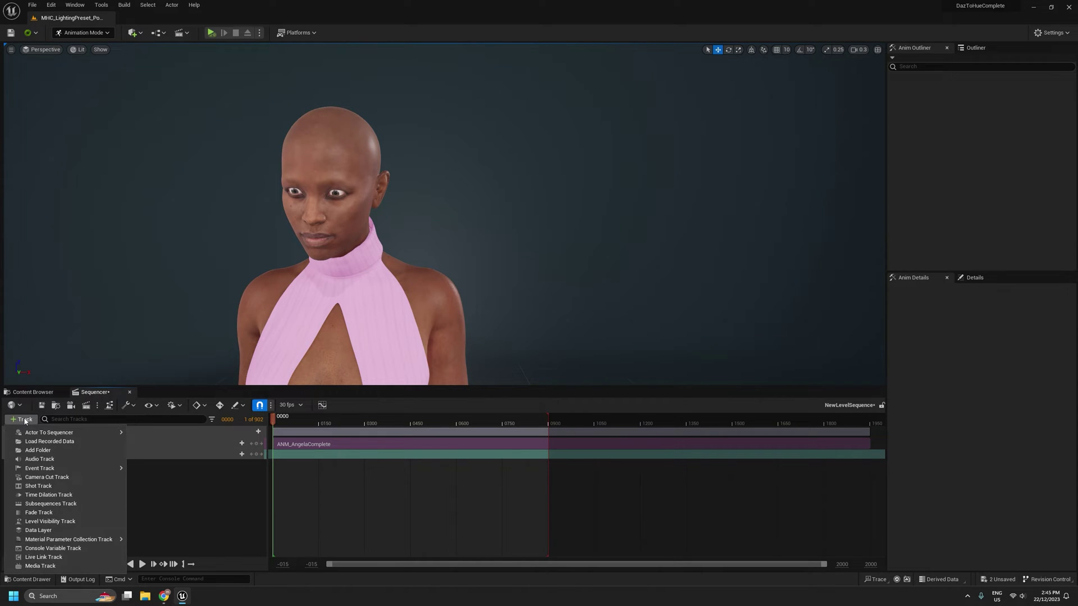
left_click(48, 459)
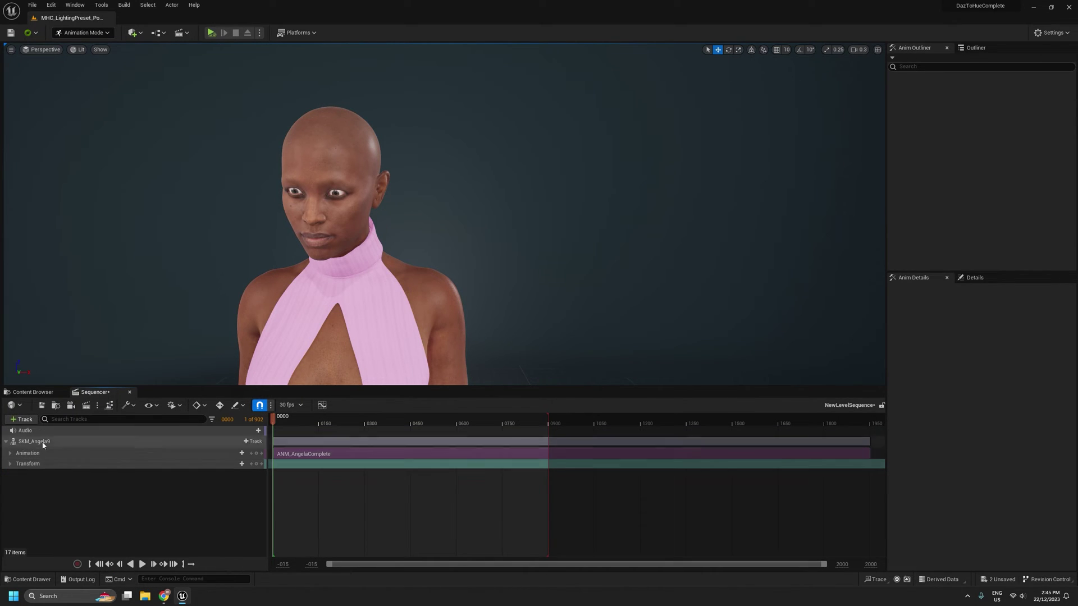
left_click(252, 431)
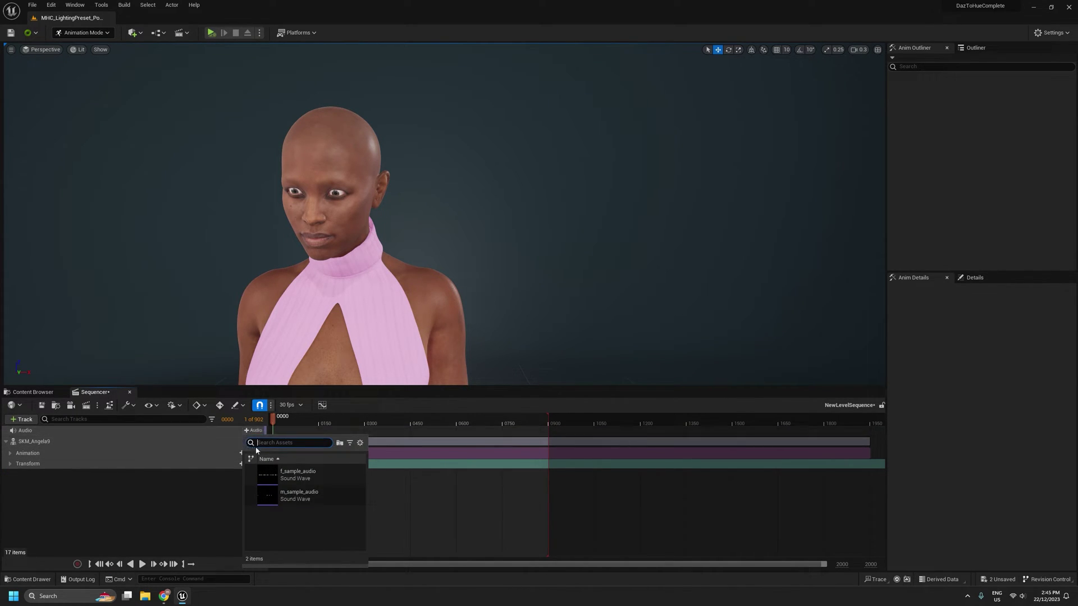
left_click(290, 472)
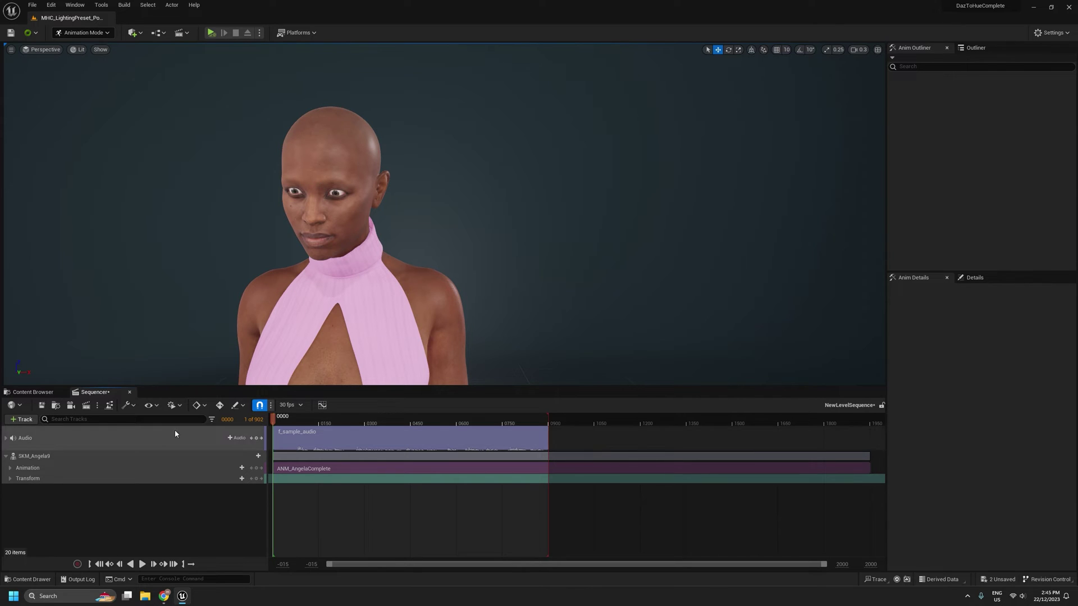
key("space")
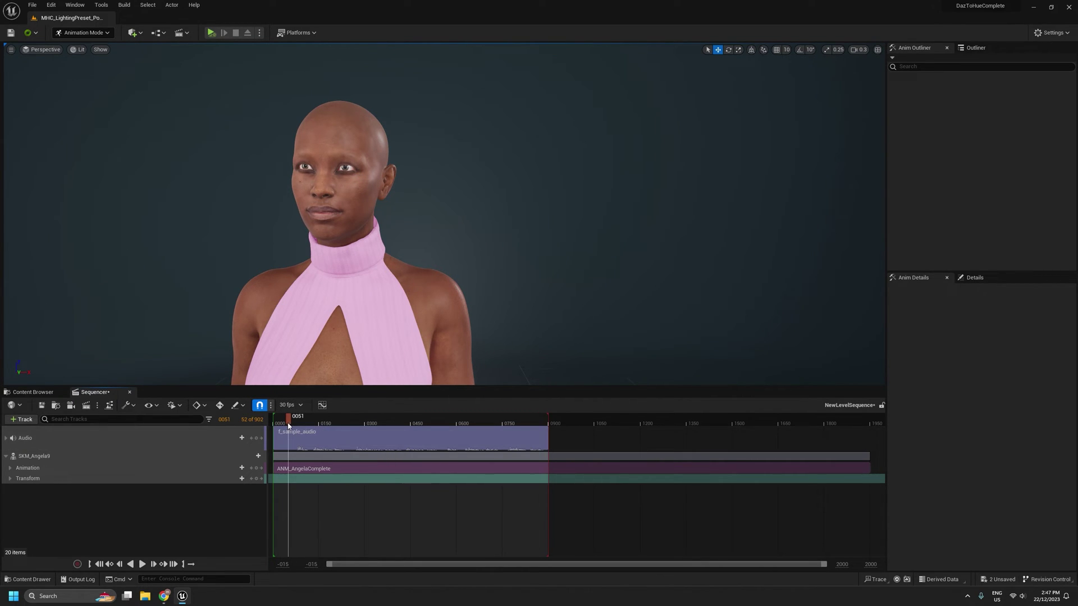
left_click(285, 425)
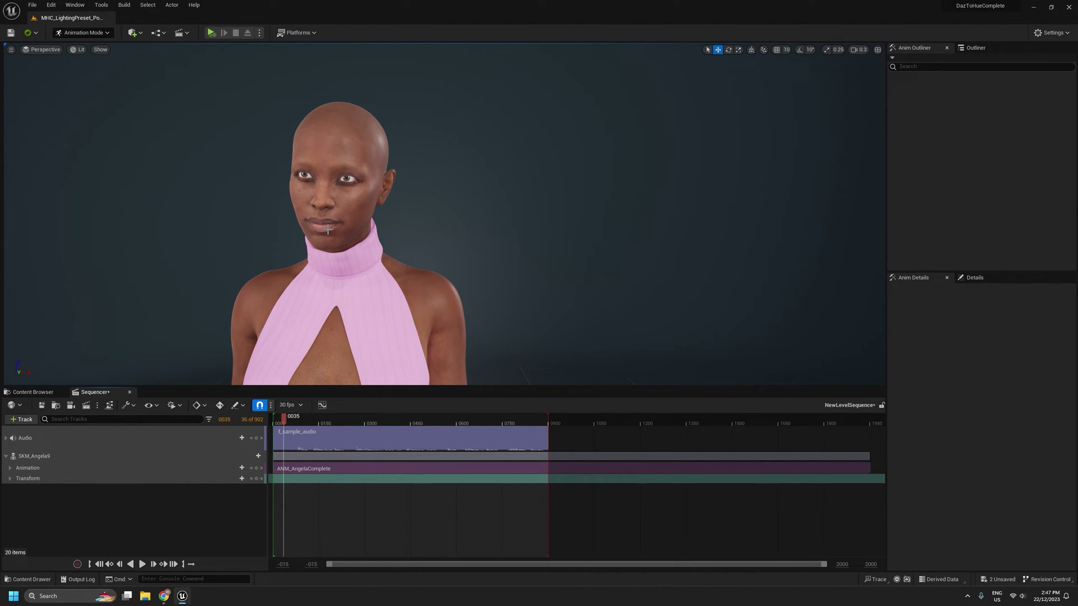
left_click_drag(282, 424, 259, 422)
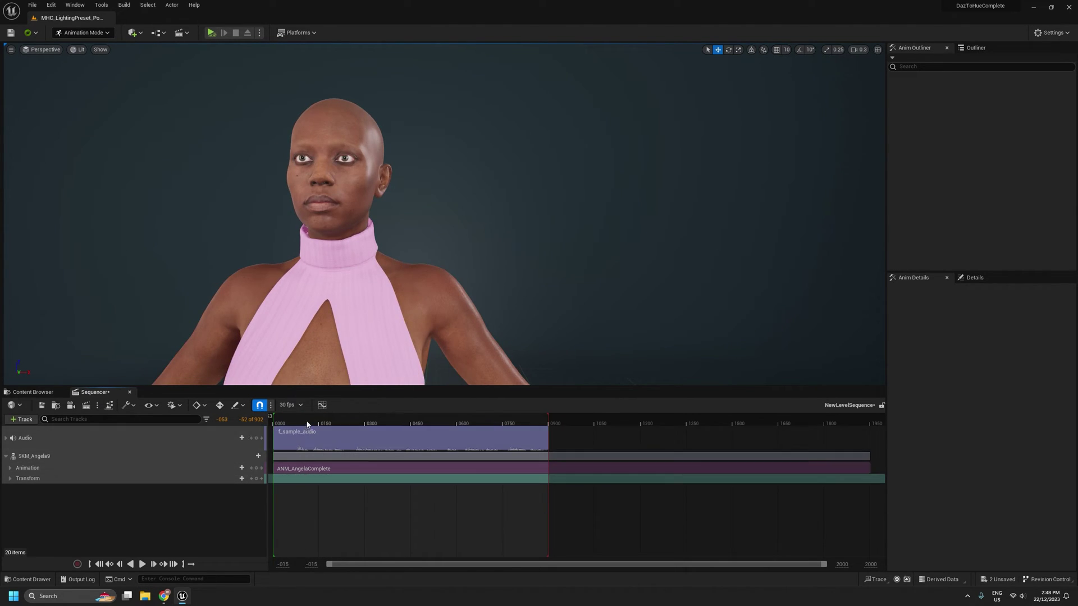
mouse_move(308, 422)
left_mouse_down()
mouse_move(344, 423)
mouse_move(288, 422)
left_mouse_up()
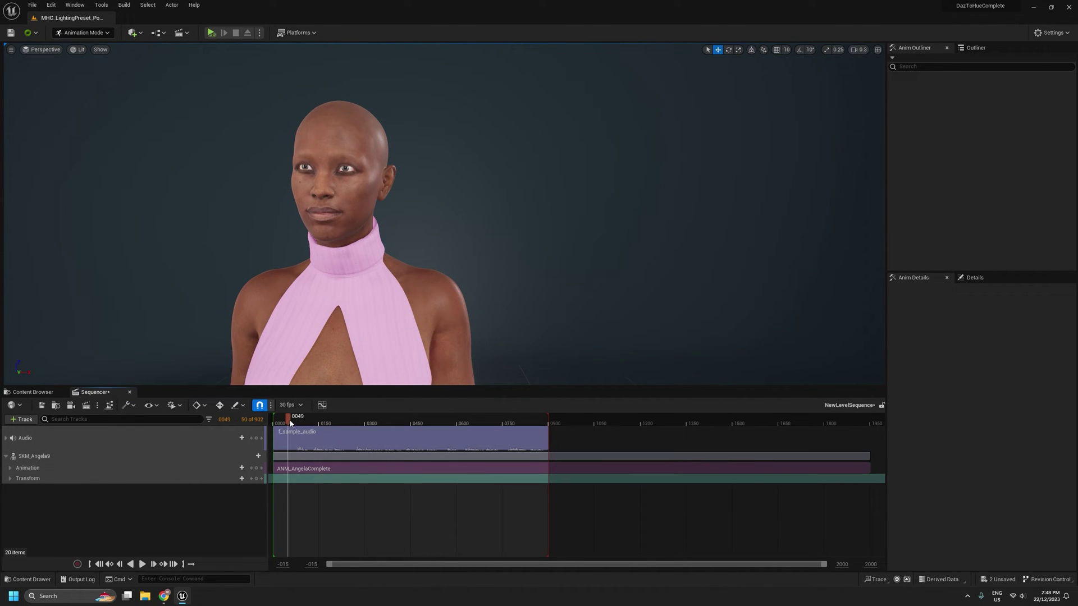
left_click_drag(290, 422, 281, 422)
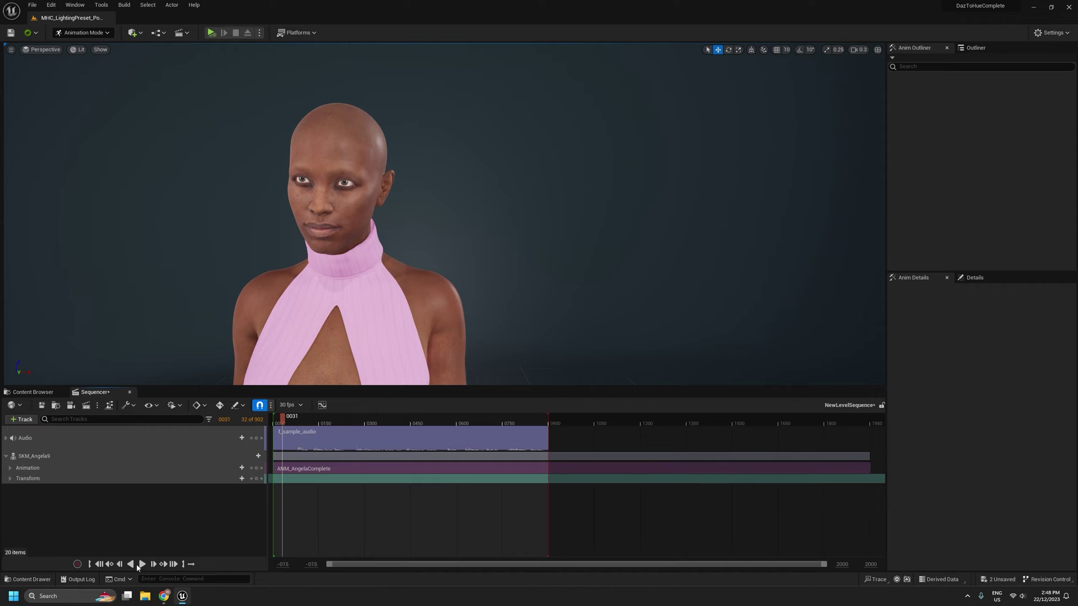
left_click(104, 564)
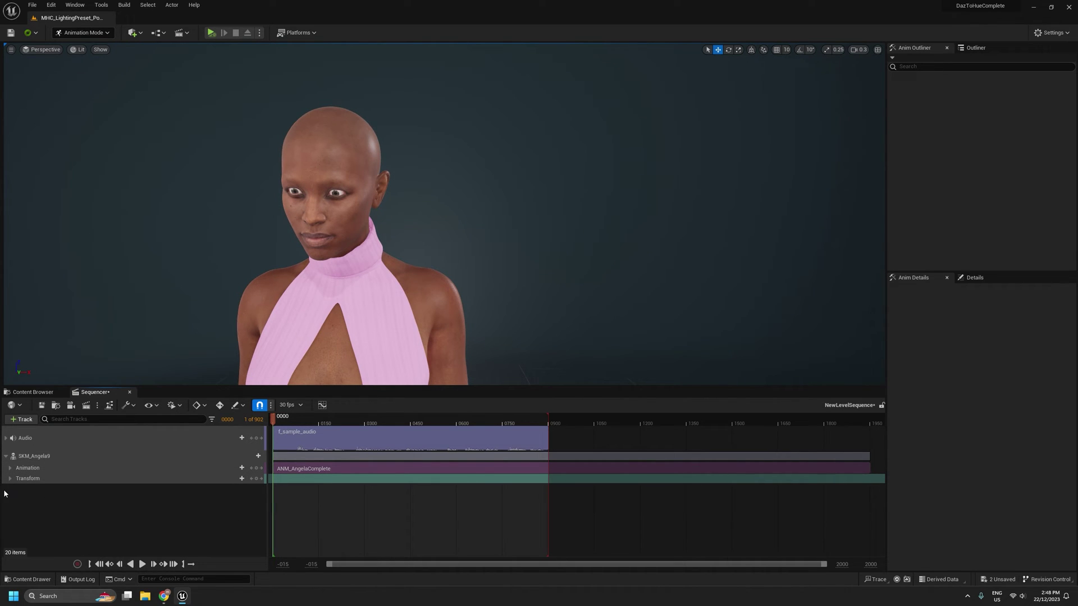
- Bake SKM_Angela9's animation to the Genesis 9 control rig, confirming with Create in the baking options
left_click(42, 459)
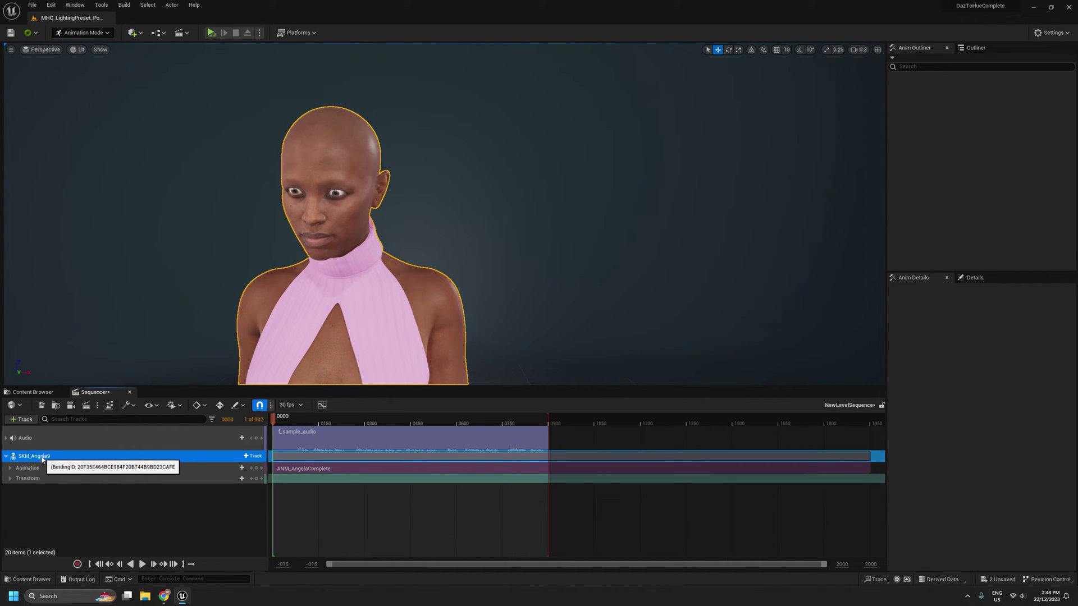
right_click(42, 459)
mouse_move(117, 279)
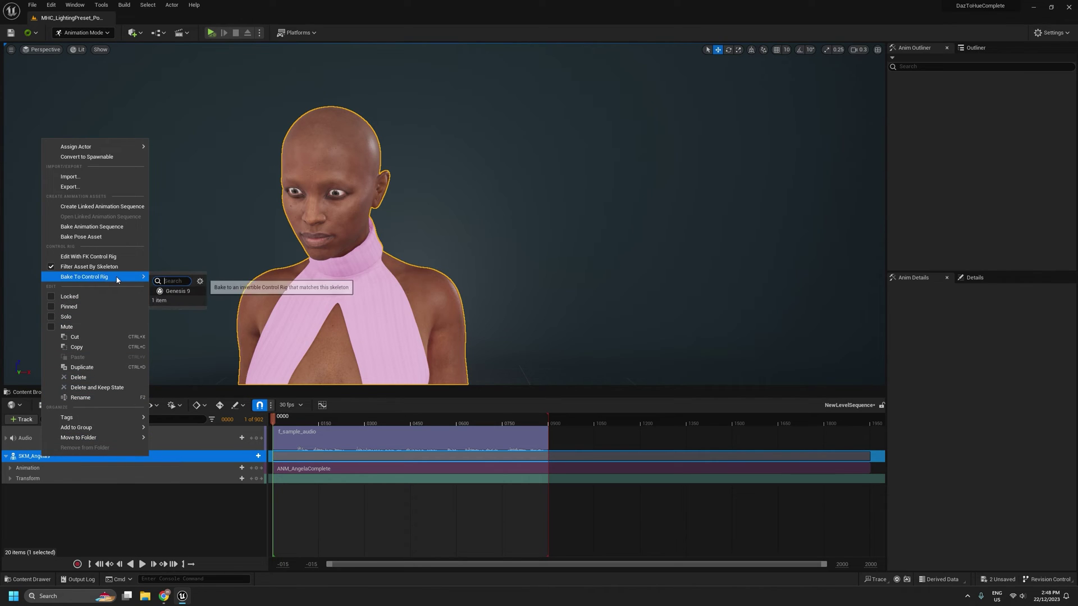
left_click(175, 292)
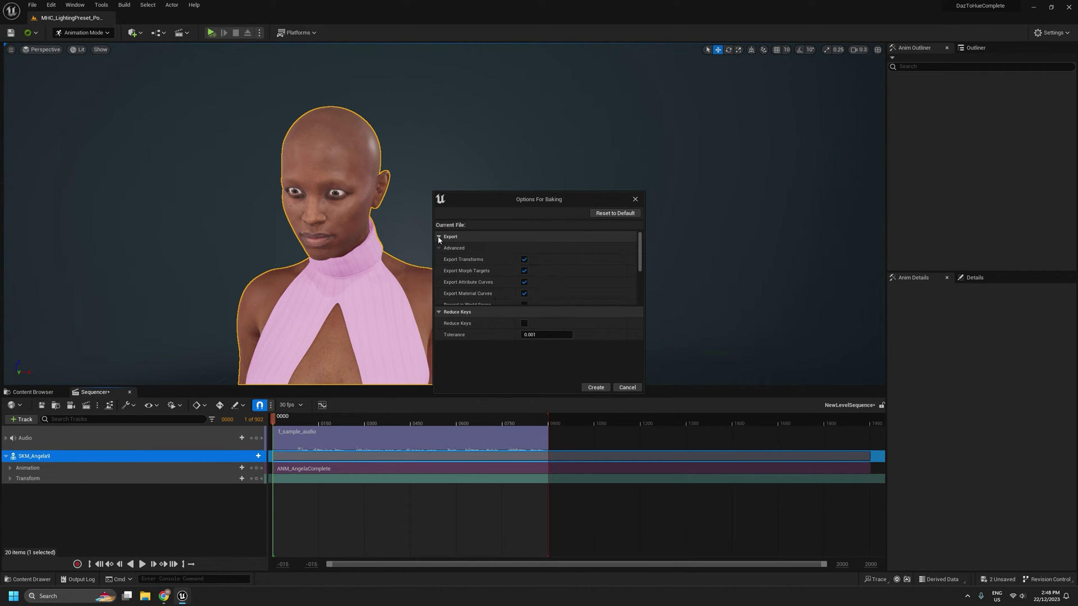
scroll(608, 275, "down", 2)
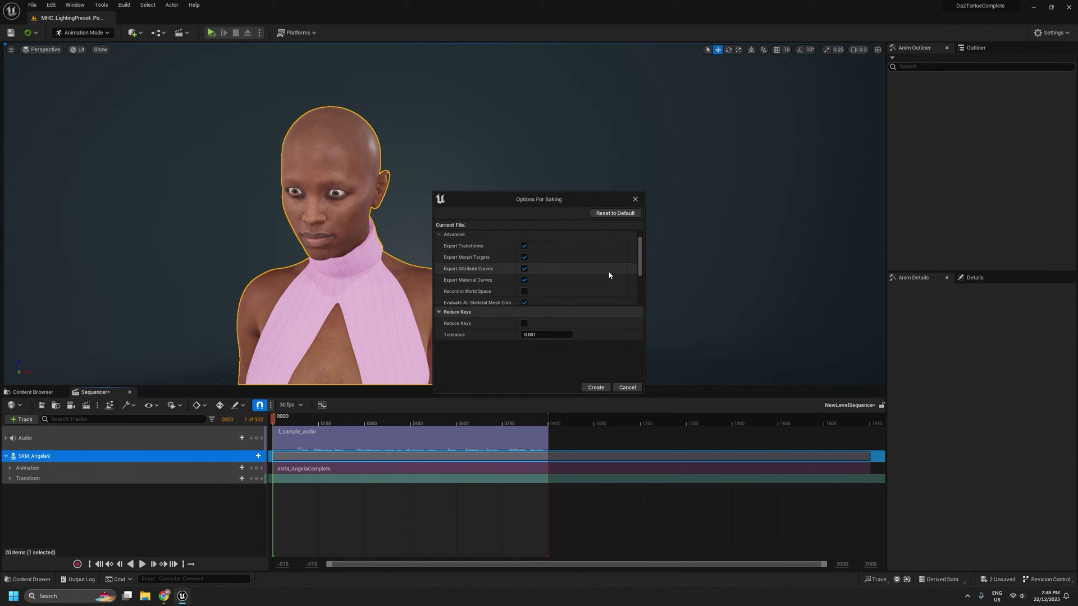
scroll(608, 274, "down", 1)
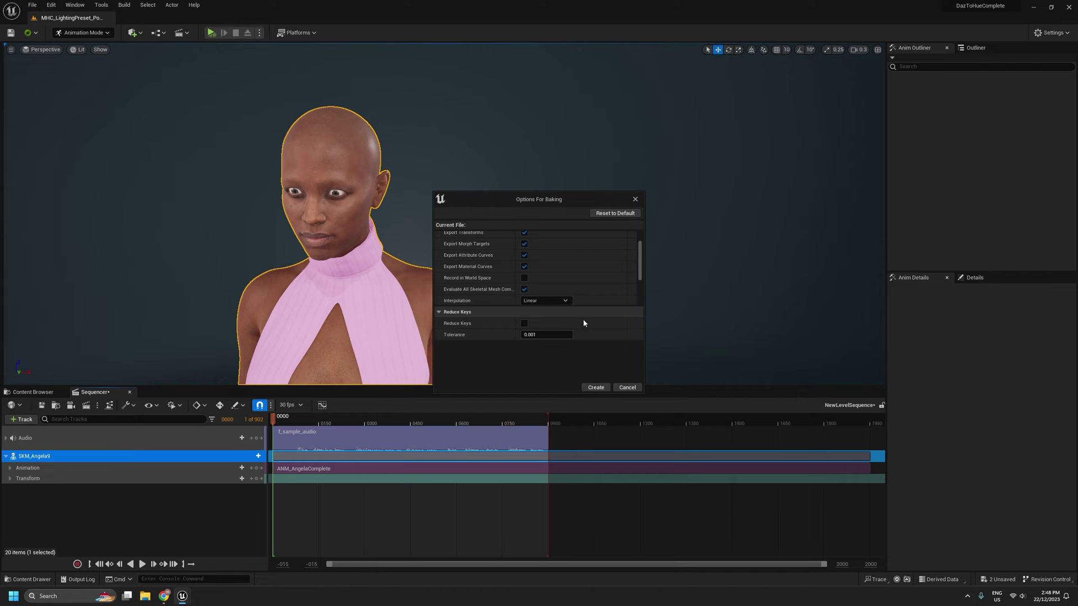
left_click(596, 388)
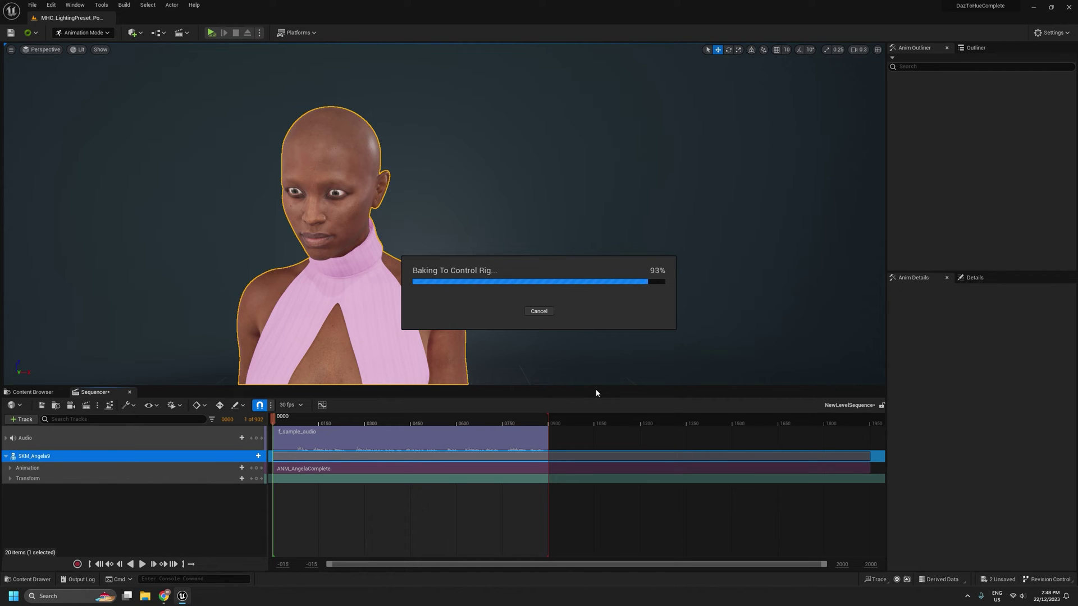
- Delete the original Animation track, turn on show_face_controls under CR_DTH_Genesis9 > global_ctrl, and preview playback
left_click(25, 470)
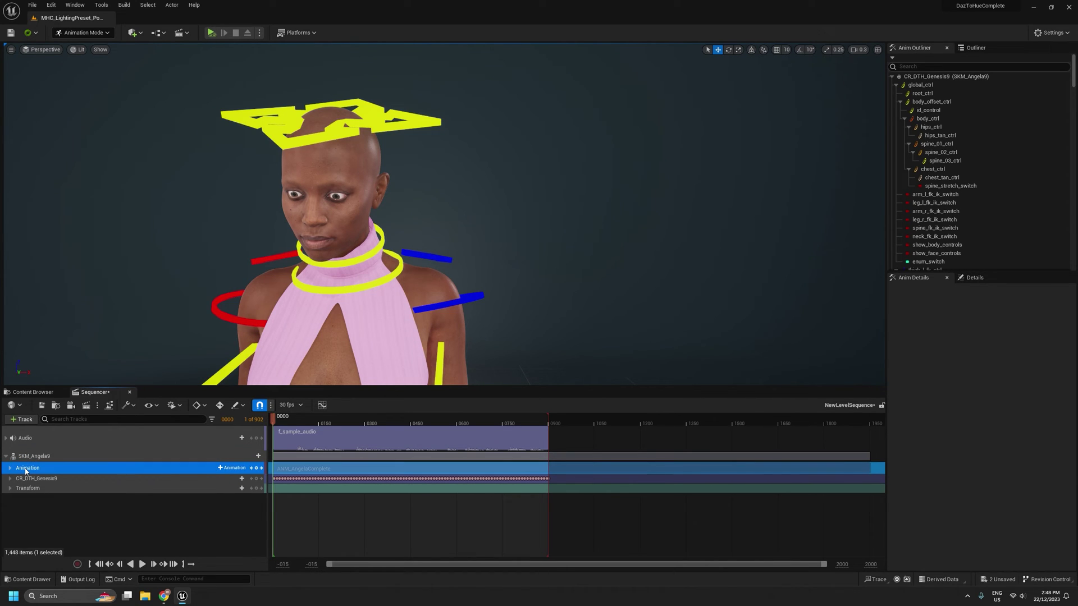
key("Delete")
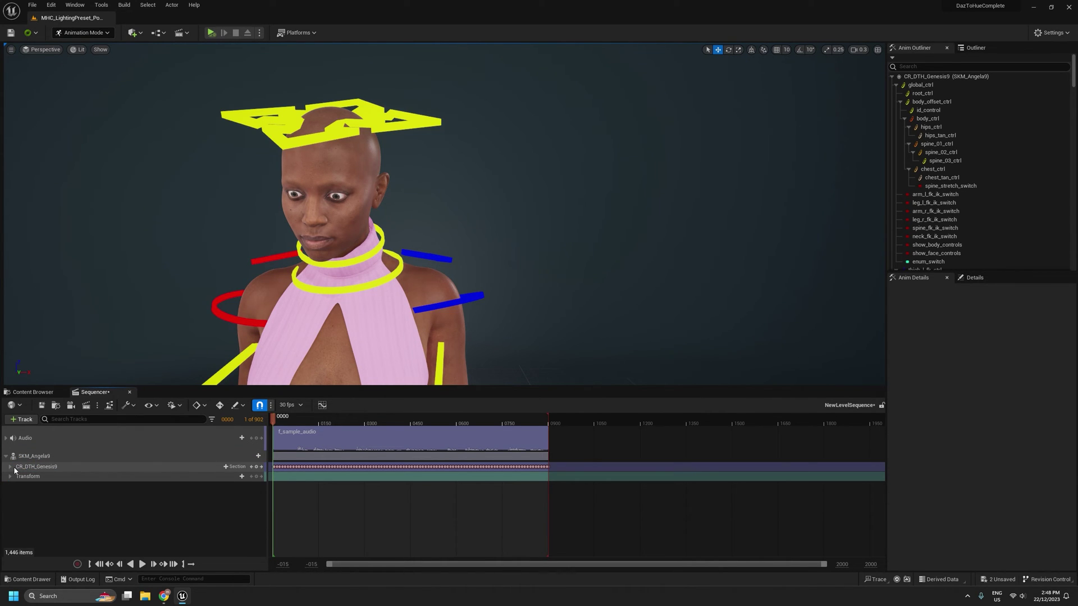
left_click(10, 467)
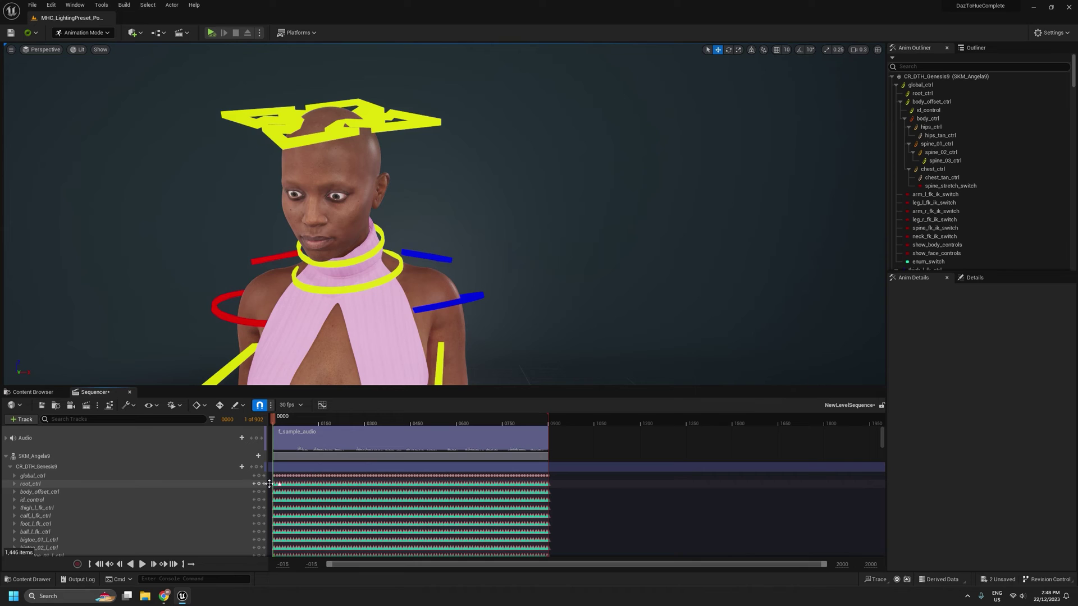
left_click(14, 476)
scroll(122, 505, "down", 2)
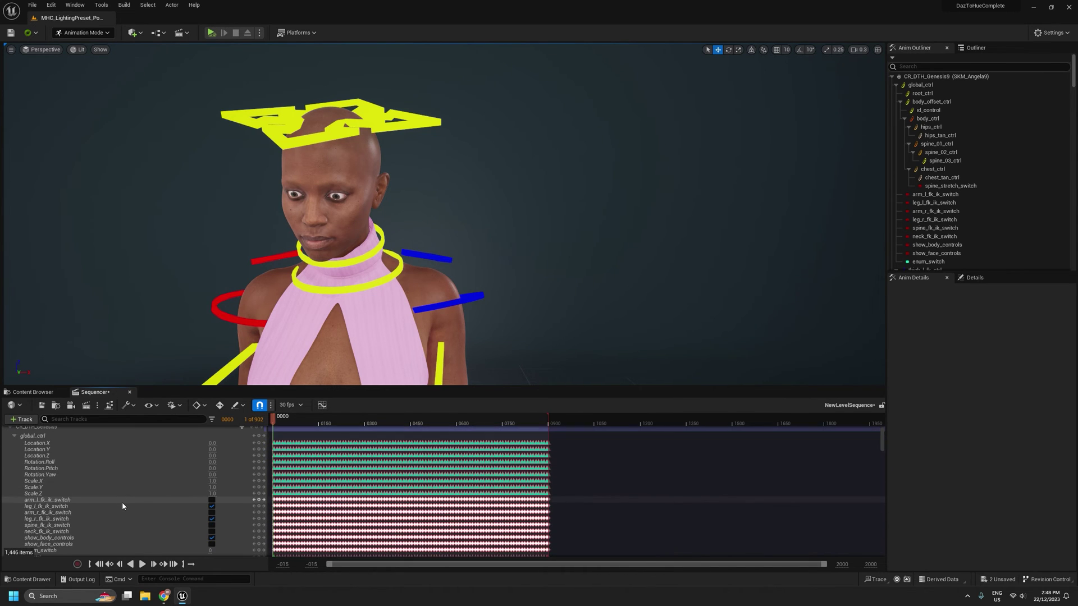
scroll(124, 501, "down", 2)
left_click(211, 517)
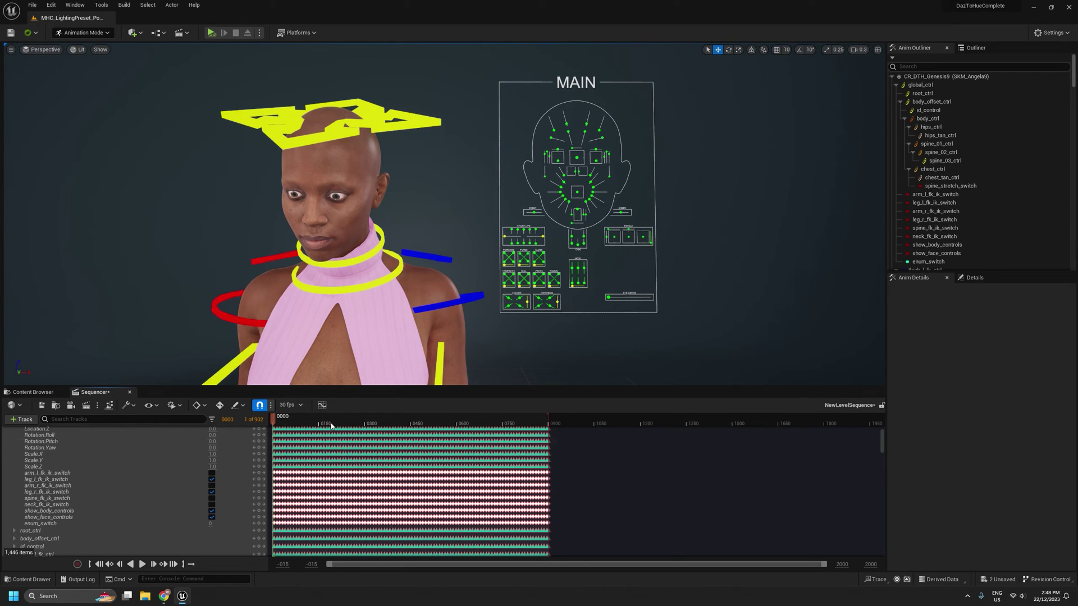
key("space")
key("space")
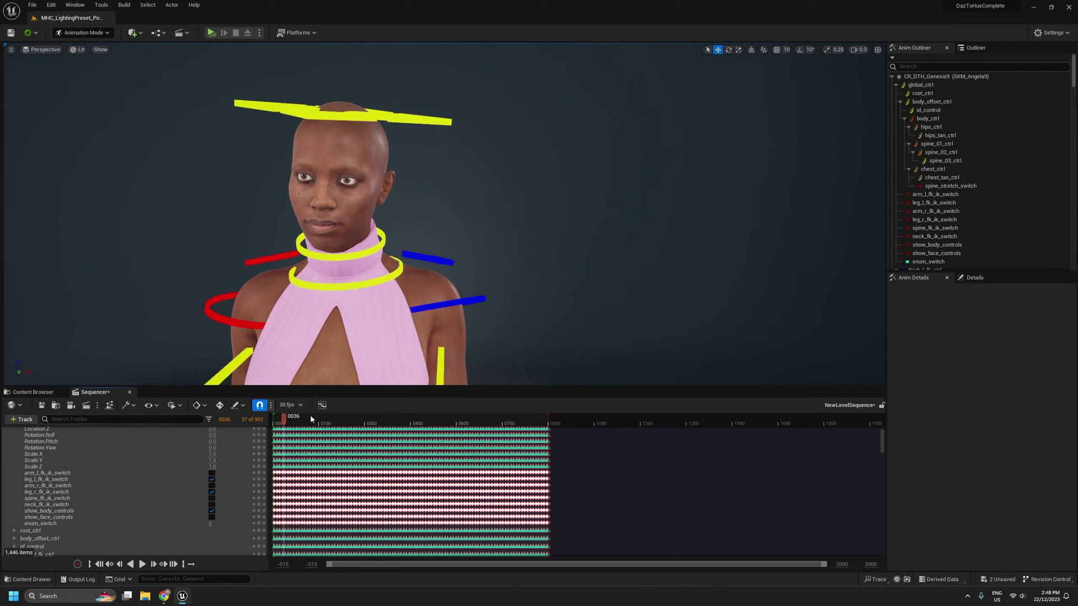
- Rewind to frame 0 and delete all show_face_controls keys so the face board stays visible
left_click(283, 423)
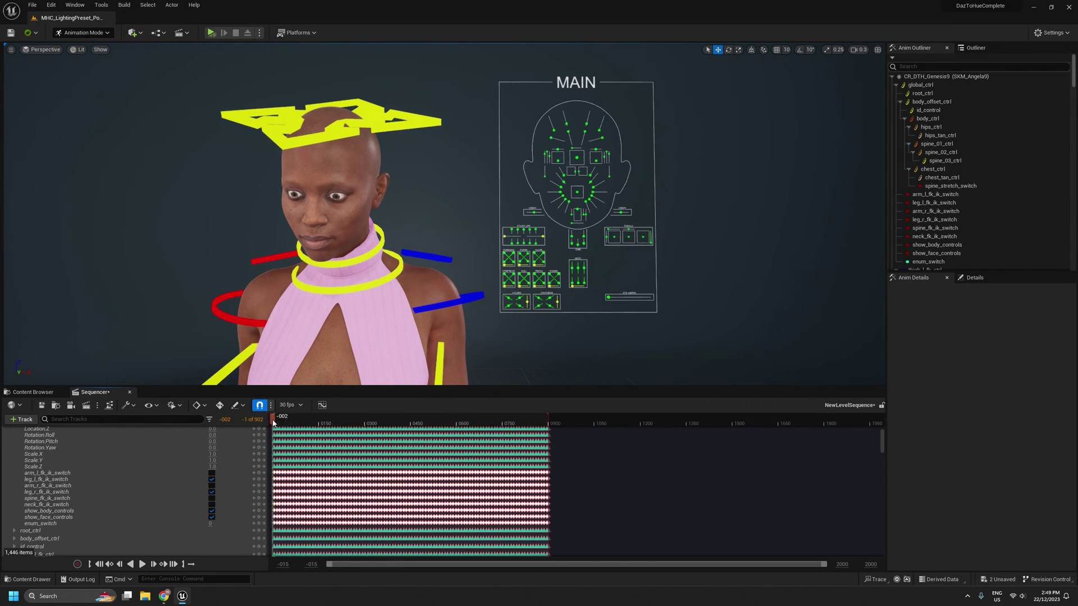
left_click(98, 564)
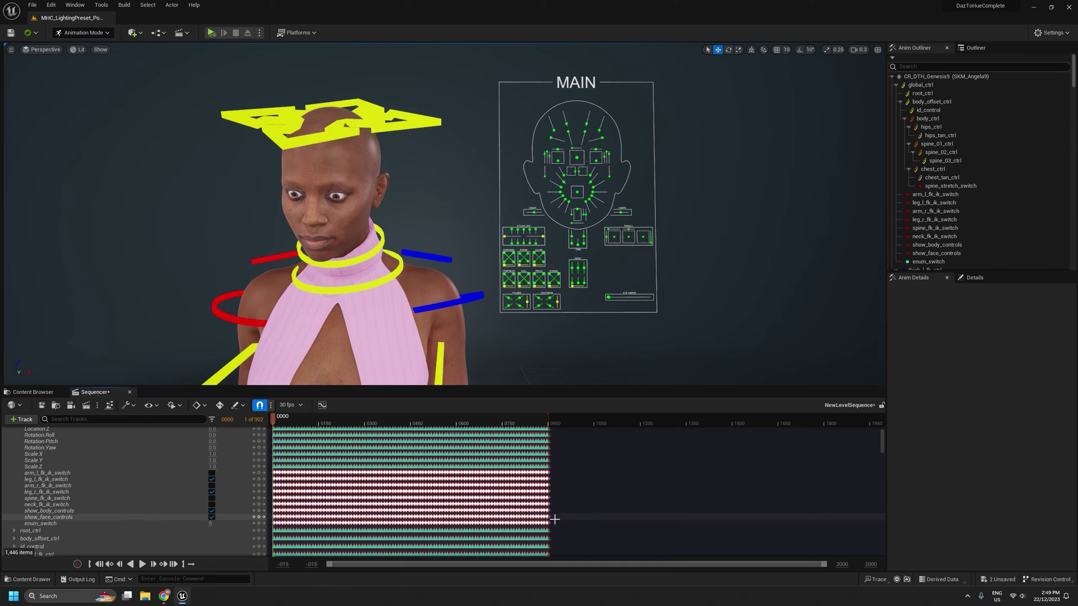
left_click_drag(554, 519, 290, 513)
key("Delete")
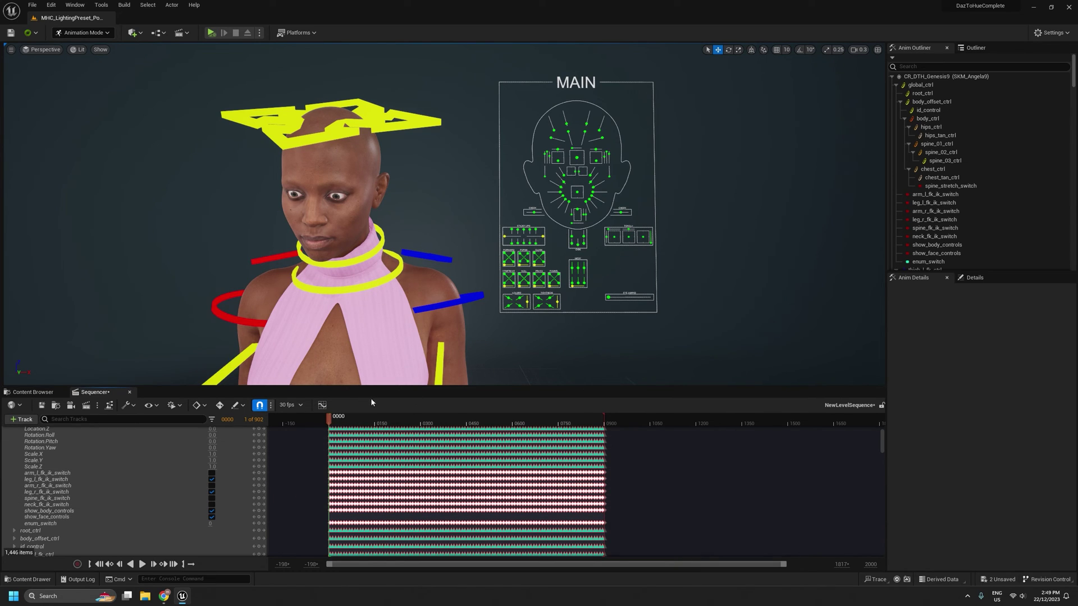
- Review the Playback Options, rewind to frame 0, and play the baked face and body animation
left_click(177, 408)
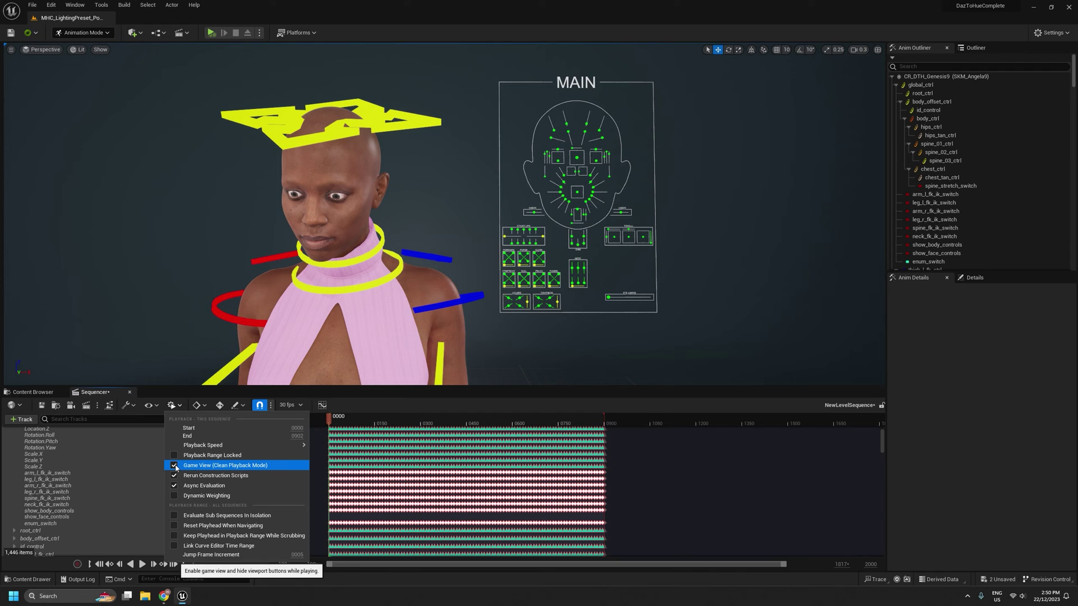
left_click(348, 423)
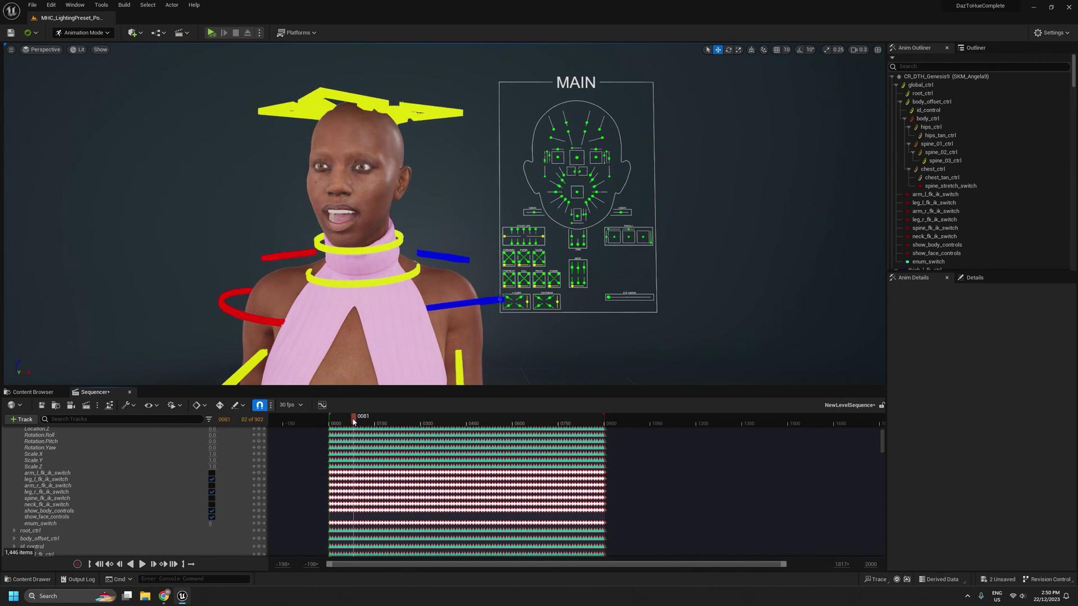
left_click_drag(348, 424, 346, 424)
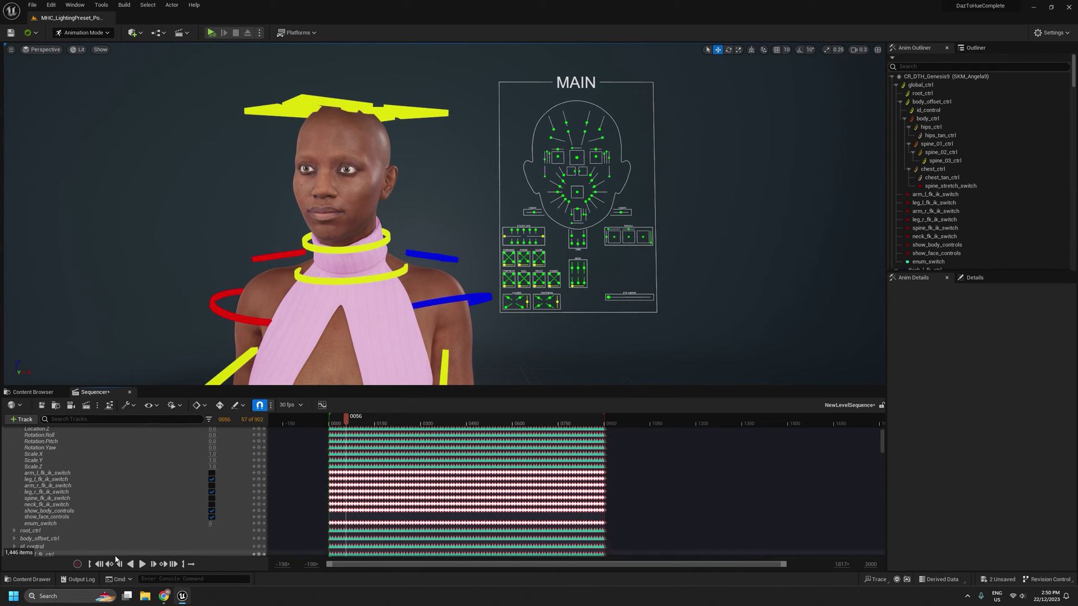
left_click(99, 564)
key("space")
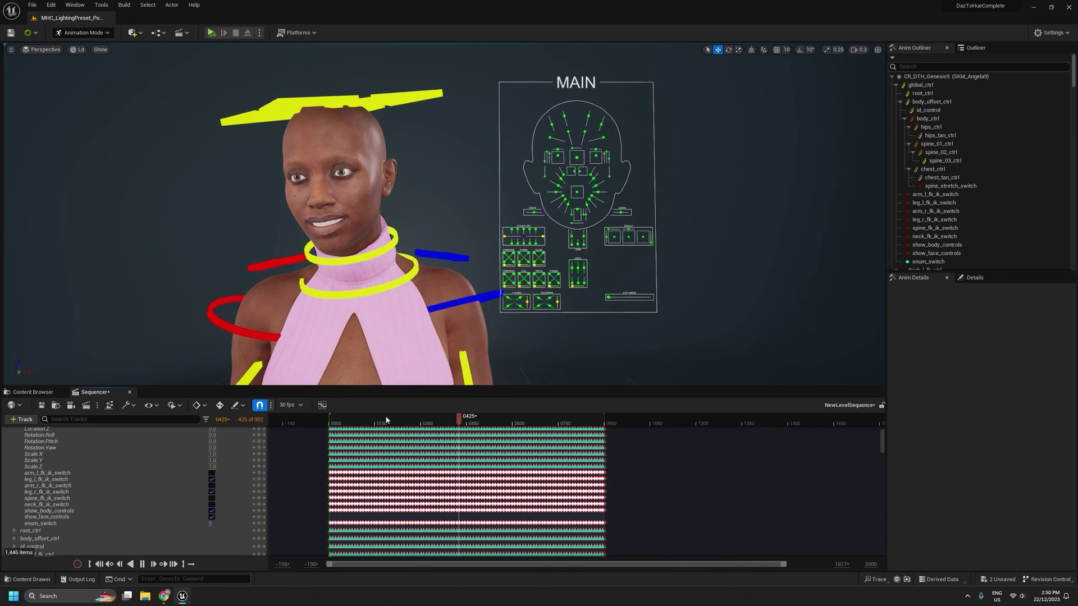
- Stop playback at frame 305 and set mouth_roll_ctrl to 0.0
left_click(422, 418)
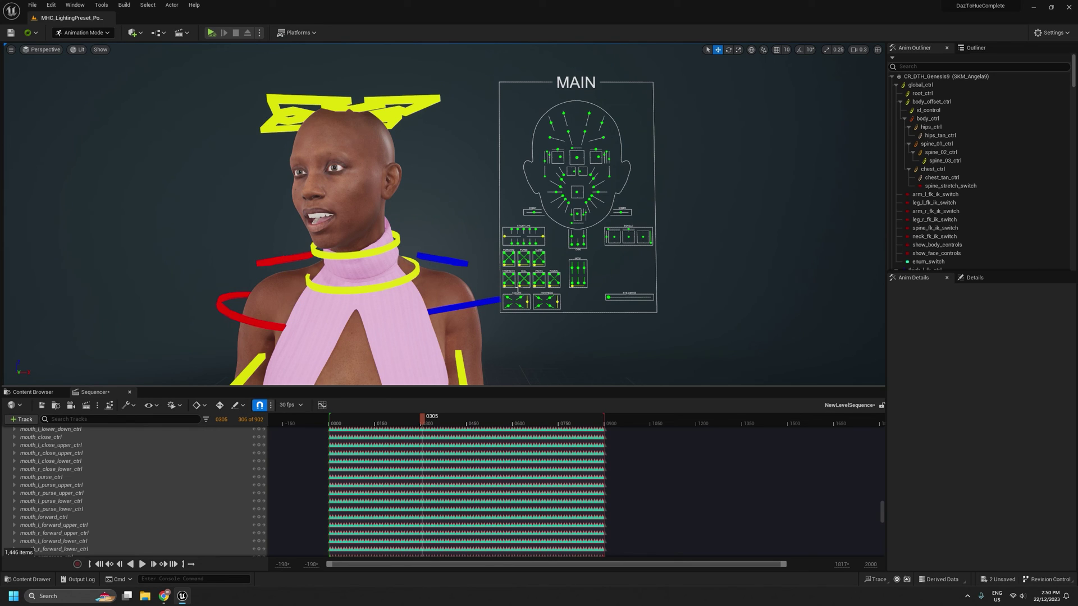
left_click(521, 284)
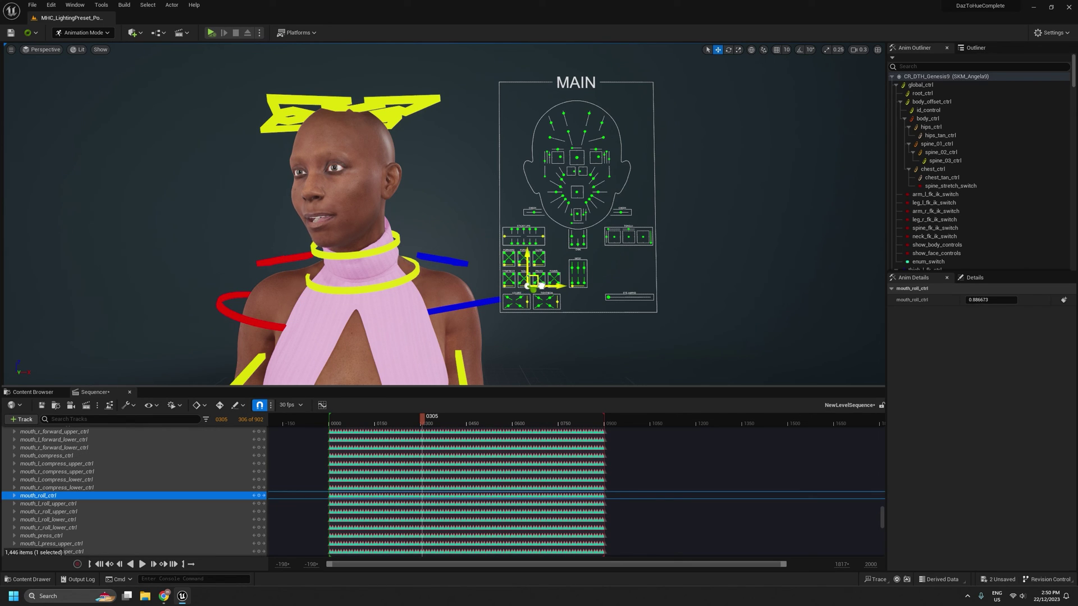
left_click_drag(534, 286, 527, 286)
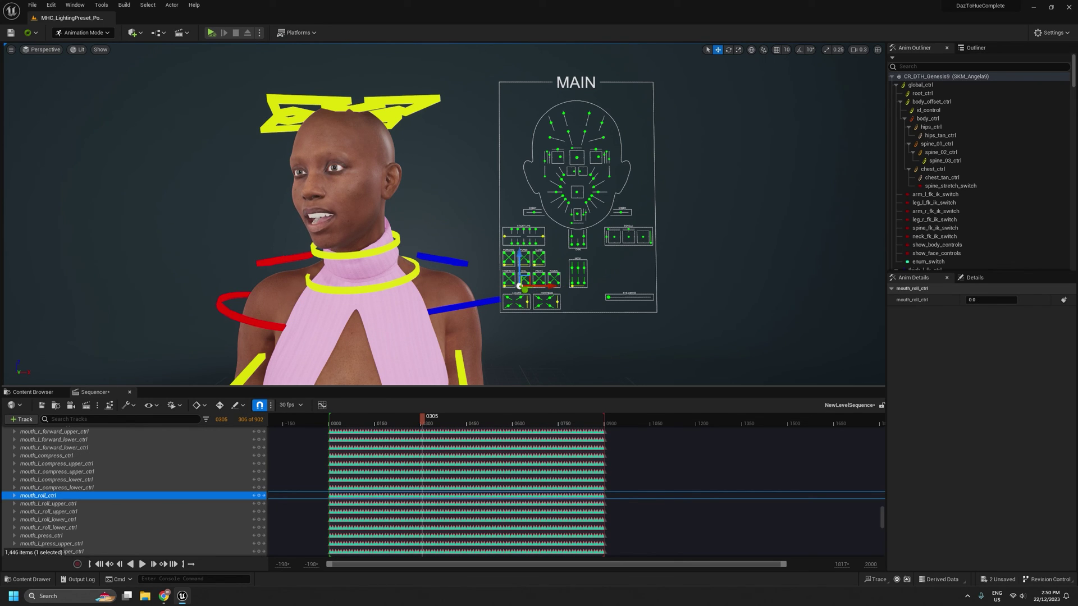
- Select mouth_close_ctrl and mouth_r_purse_lower_ctrl and check their poses at frames 433 and 588
left_click(533, 264)
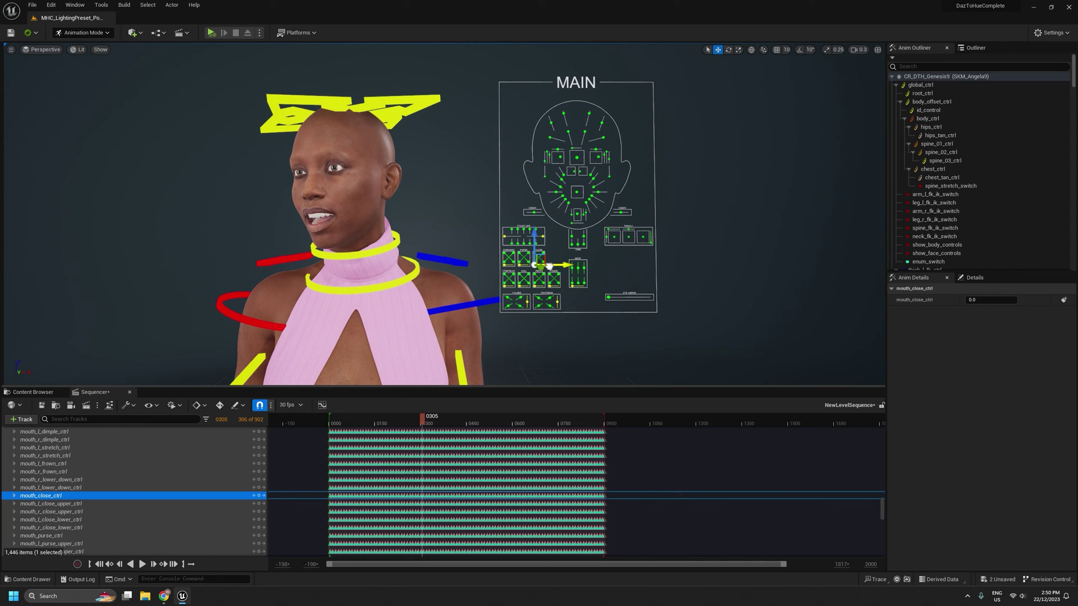
left_click(522, 262)
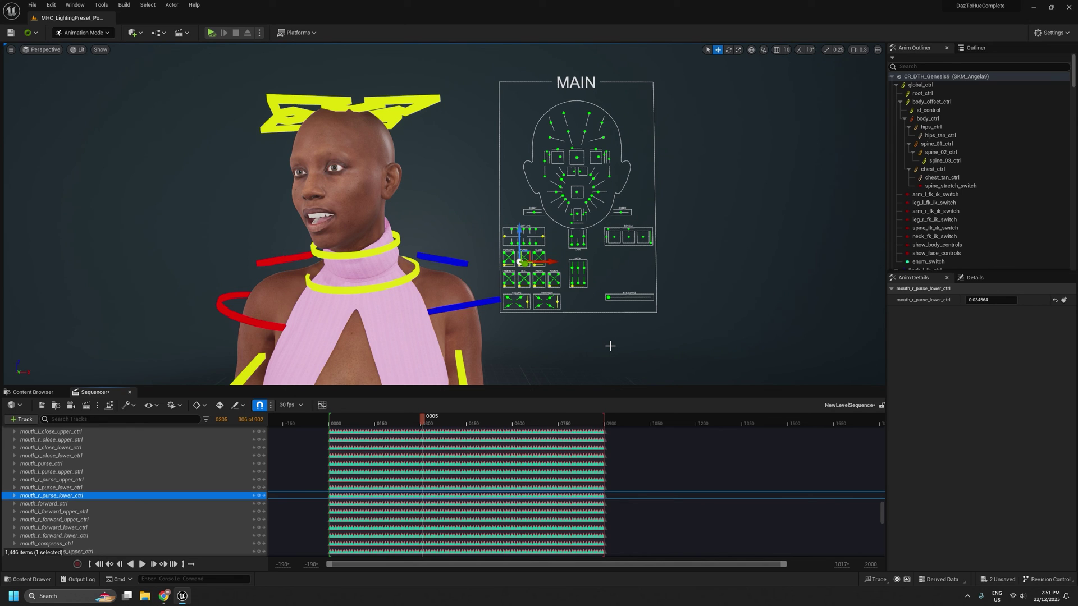
left_click(463, 418)
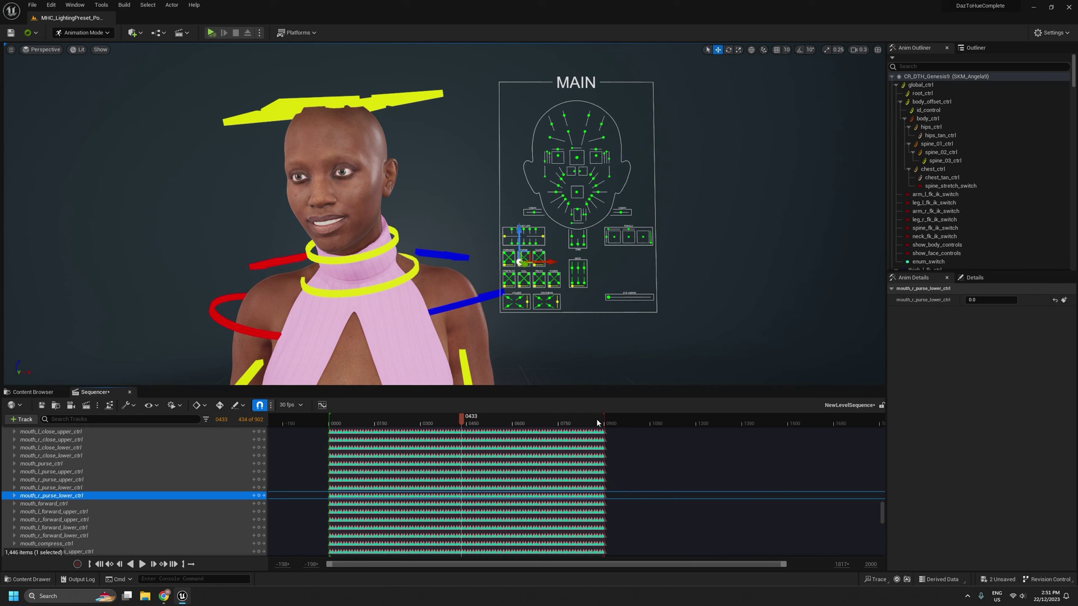
left_click_drag(466, 420, 367, 422)
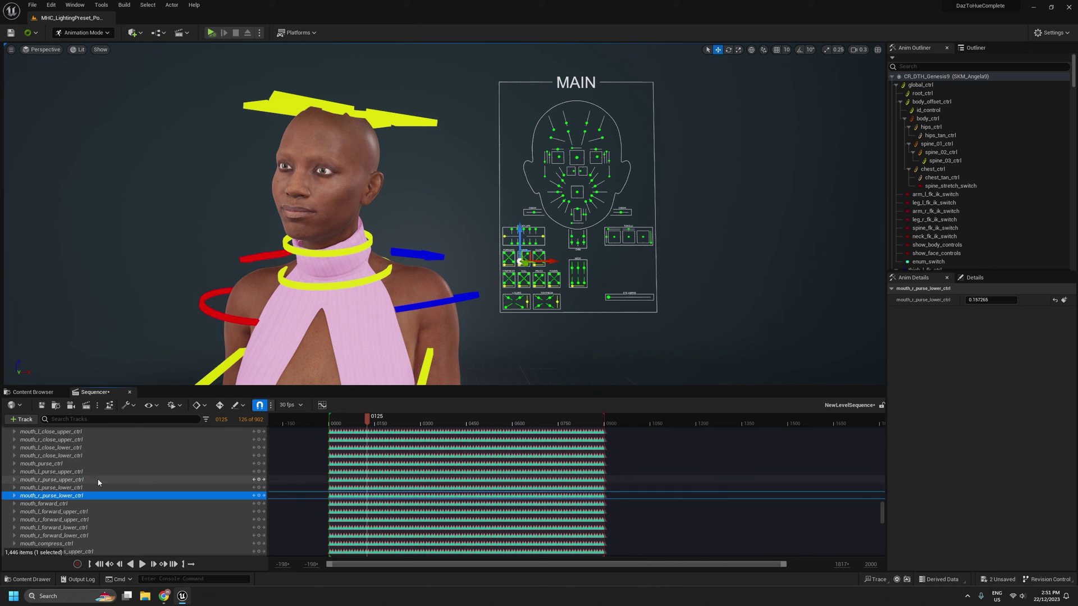
scroll(106, 480, "up", 1)
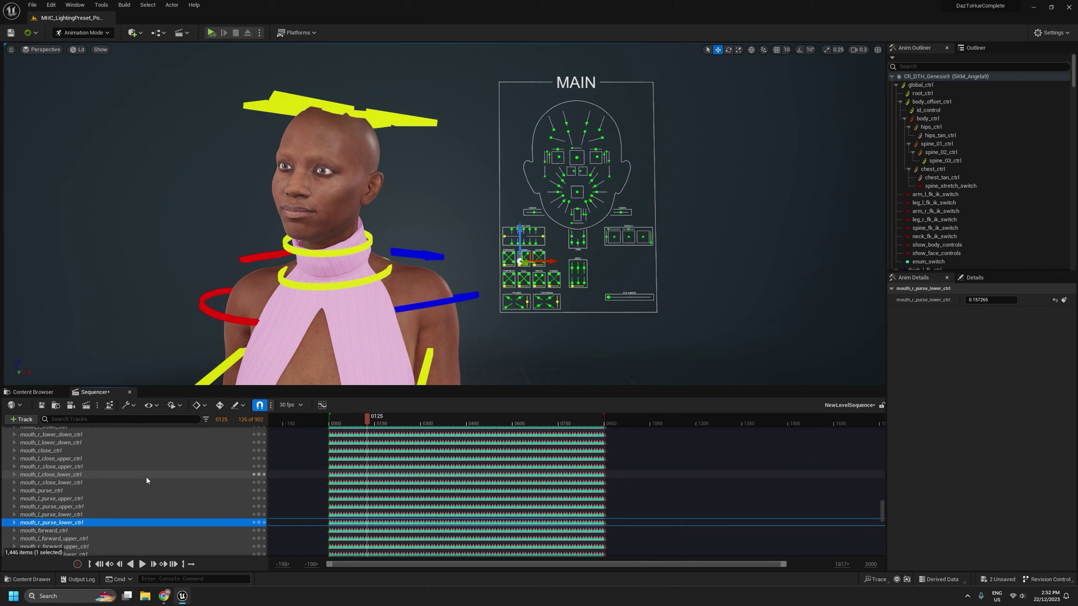